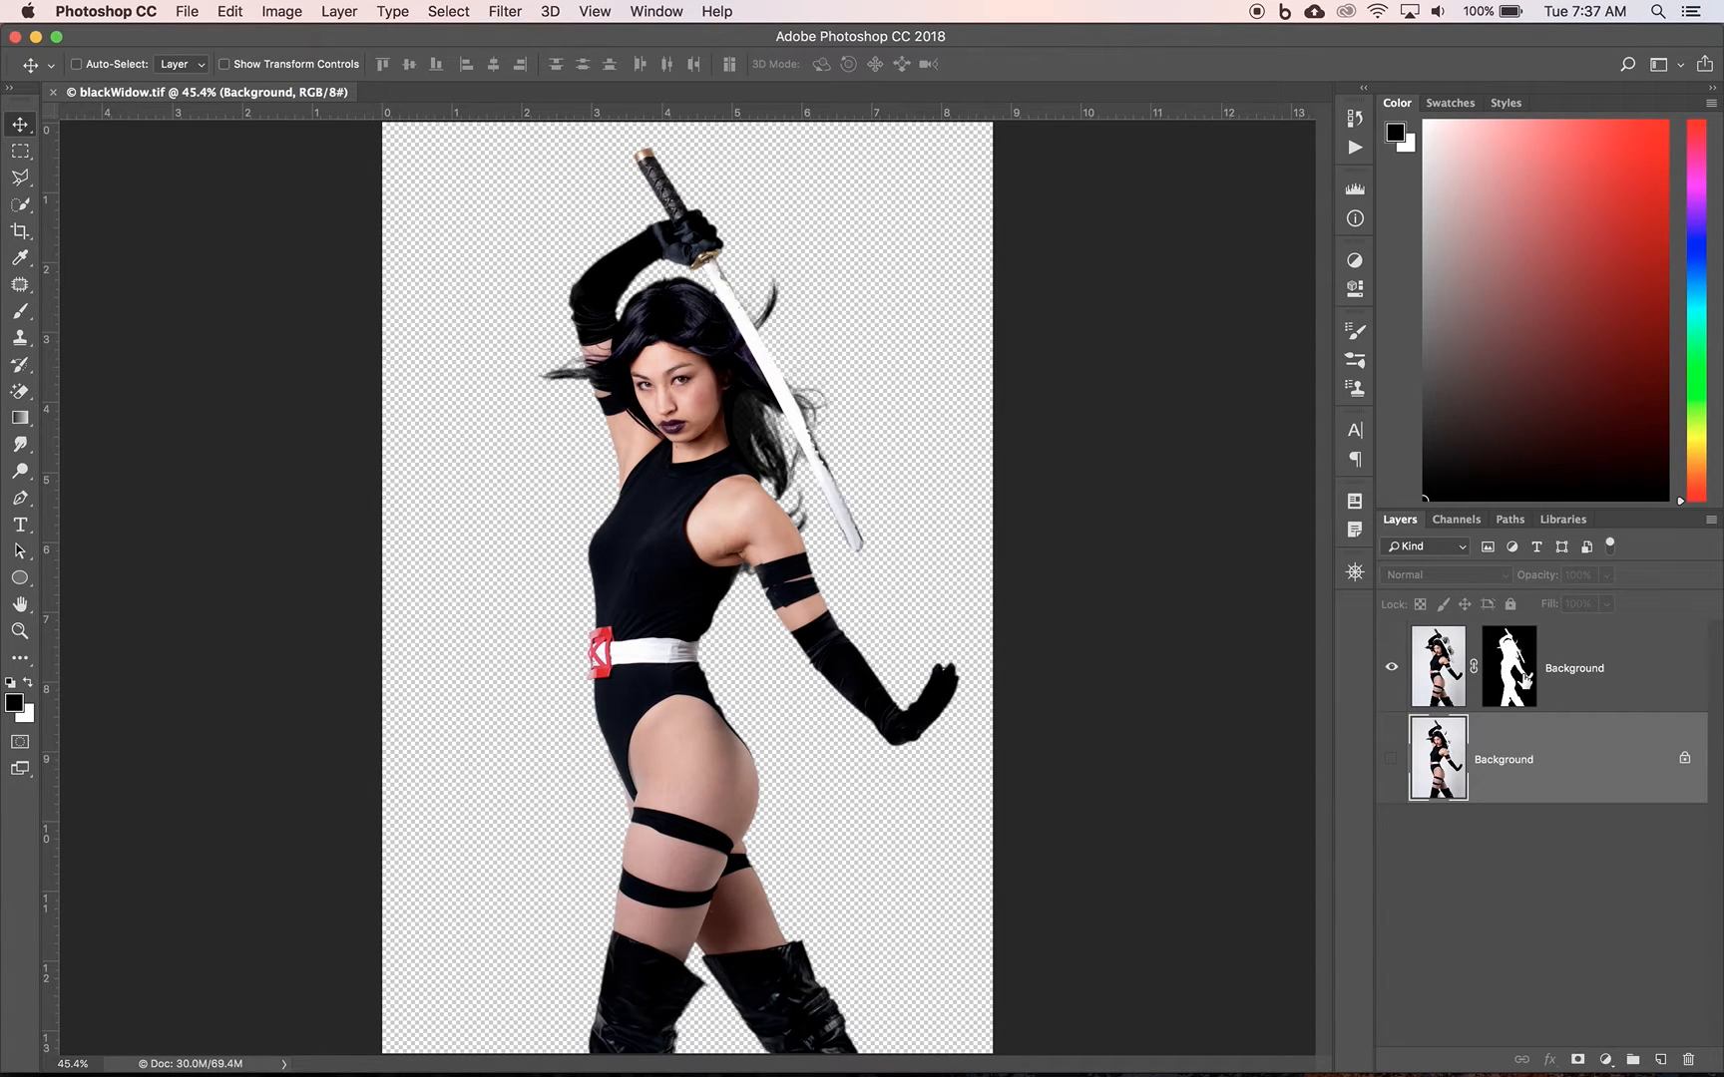
# Rename the masked cutout layer as Black Widow and convert it to a smart object
pyautogui.doubleClick(1562, 668)
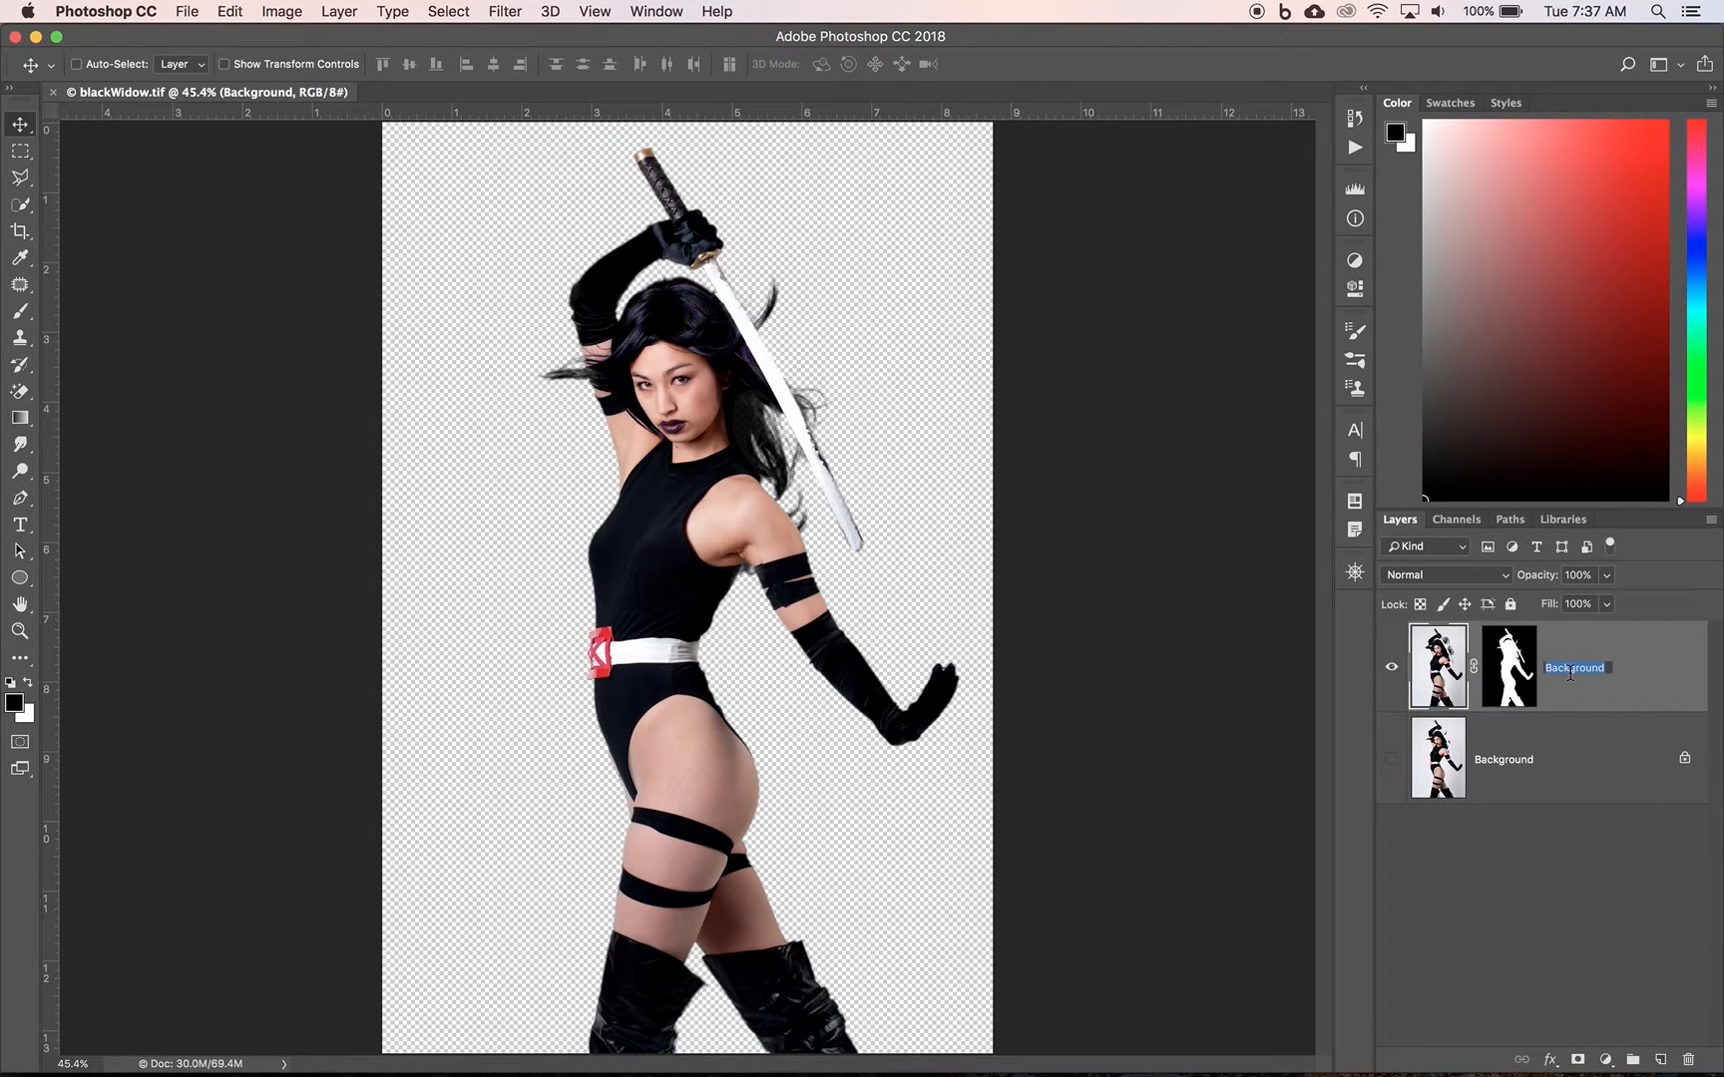
pyautogui.write('Black Widow')
pyautogui.press('Return')
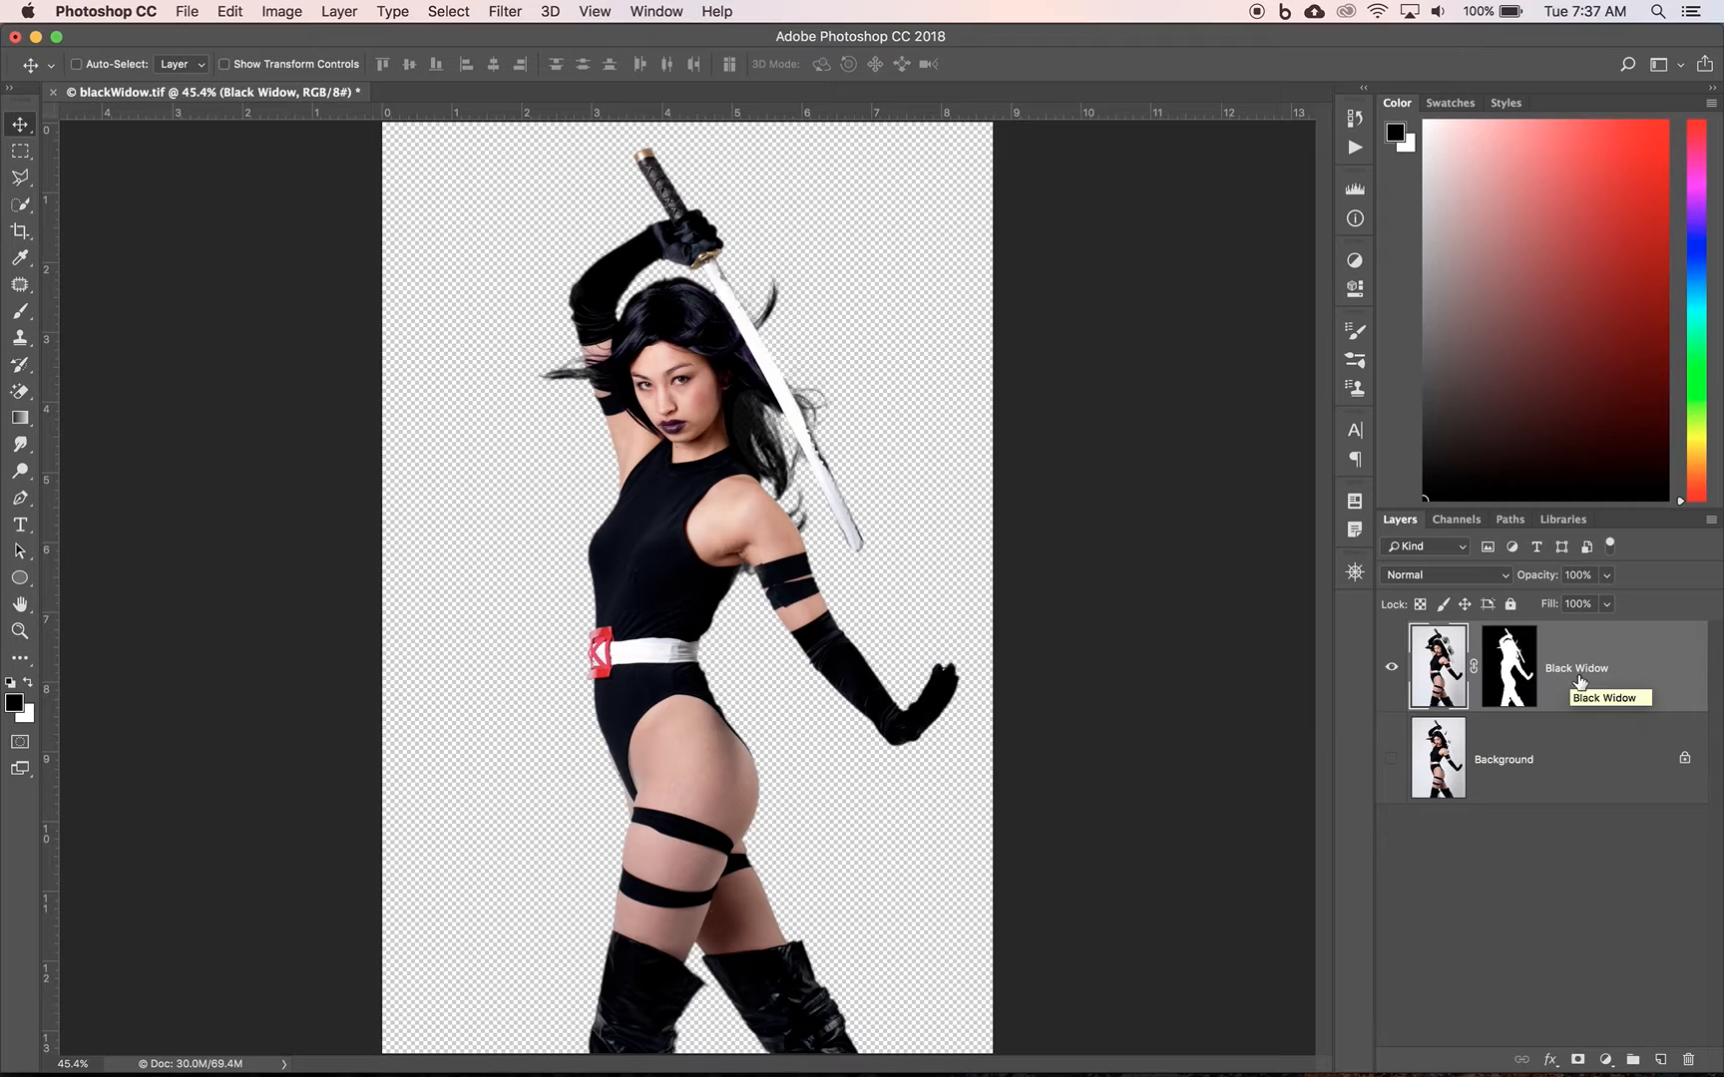
pyautogui.rightClick(1638, 668)
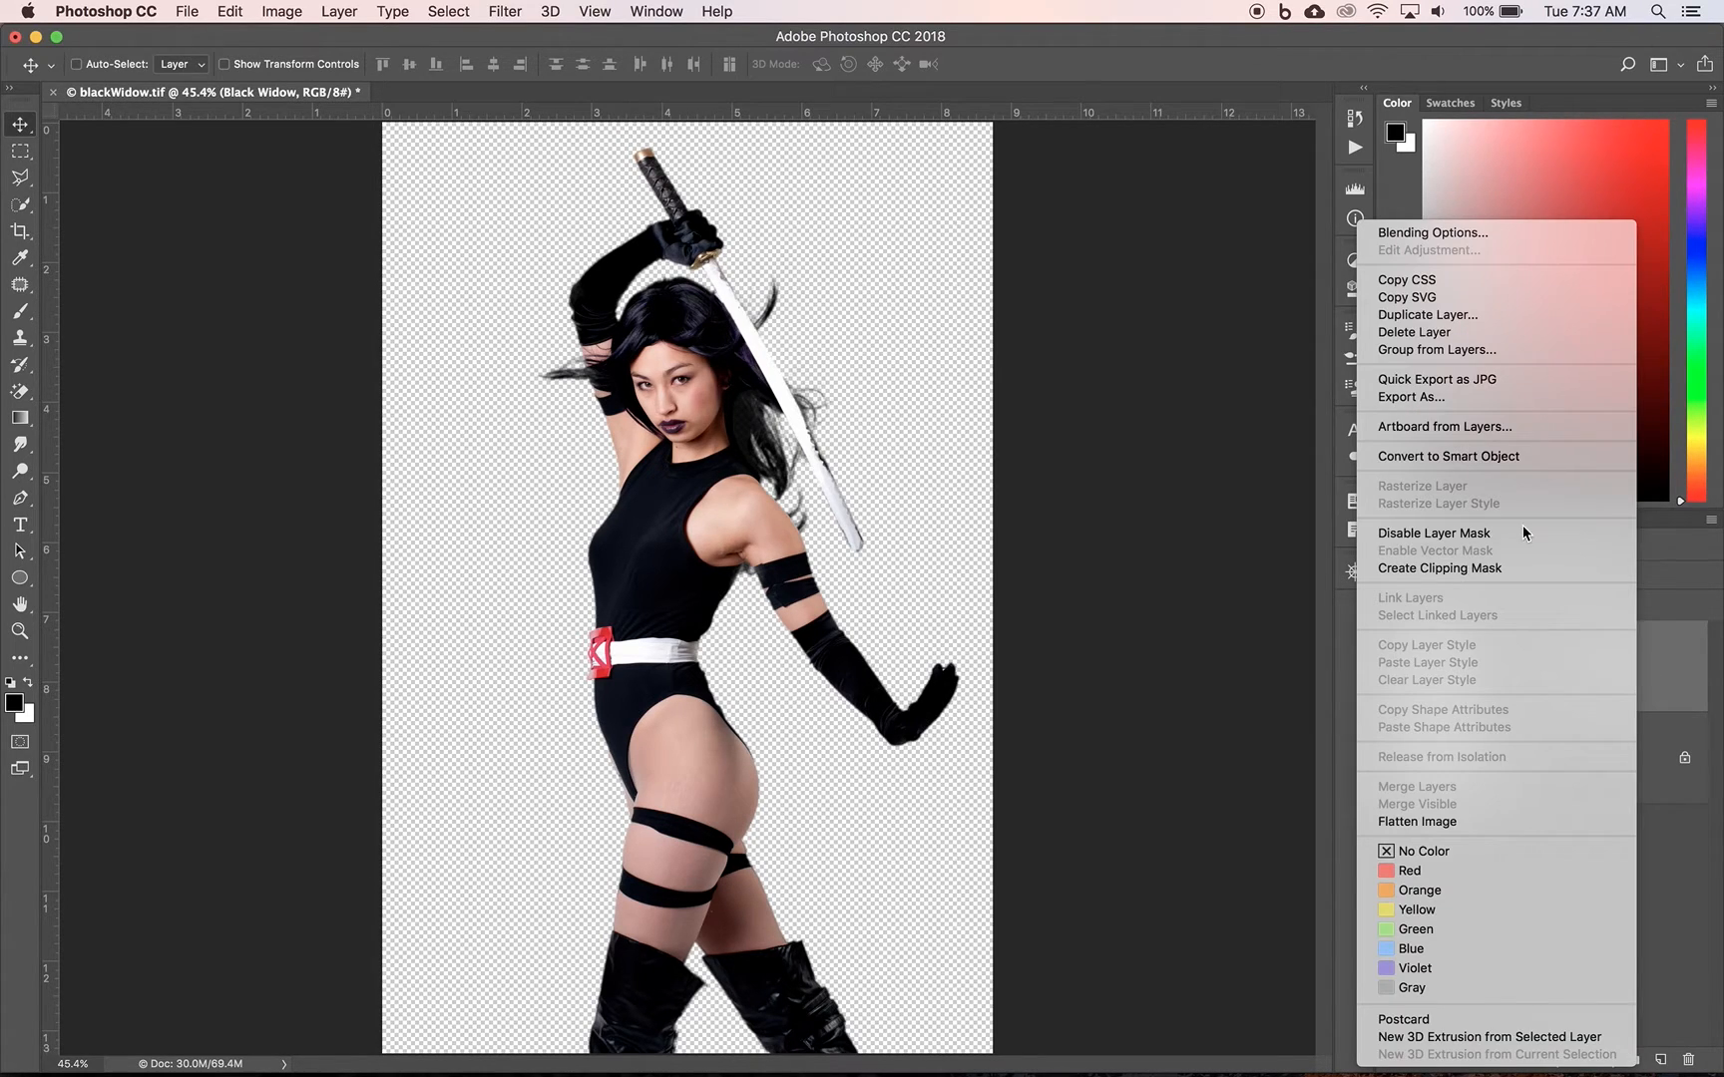
pyautogui.click(1467, 455)
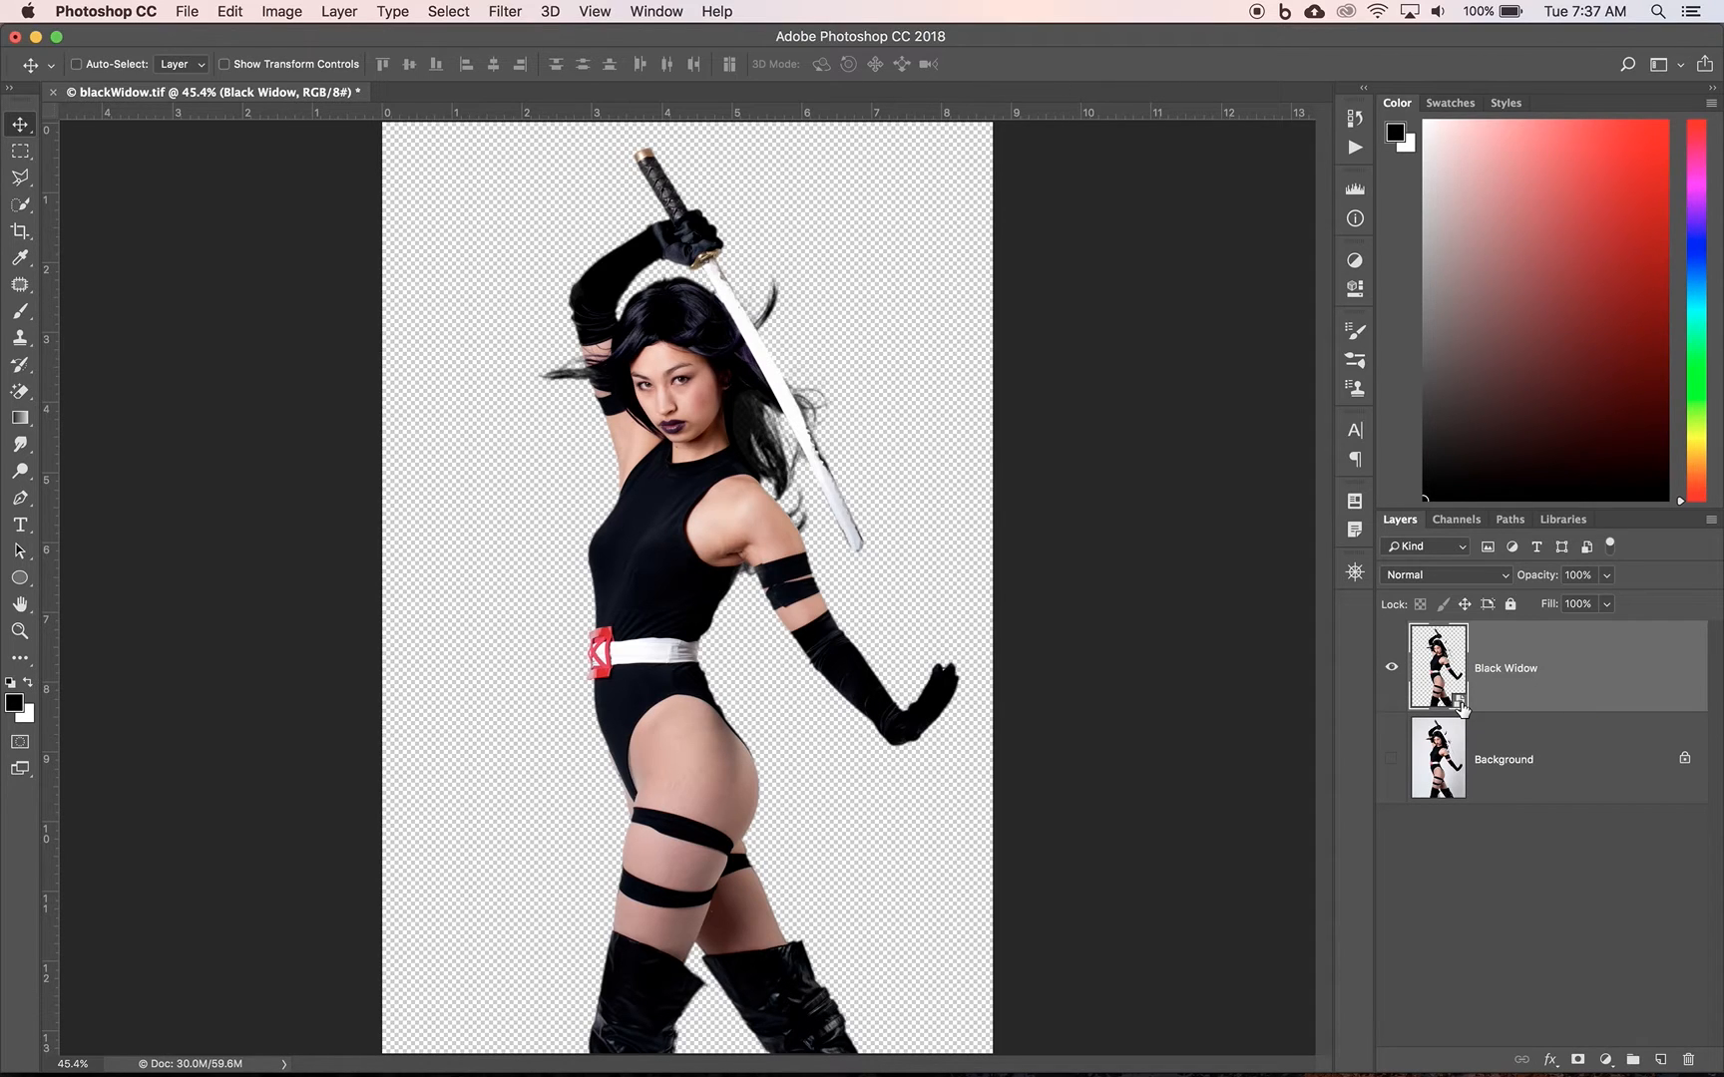
# Open the Black Widow smart object's contents to examine the preserved layer and mask, and close that document
pyautogui.click(1433, 664)
pyautogui.doubleClick(1434, 665)
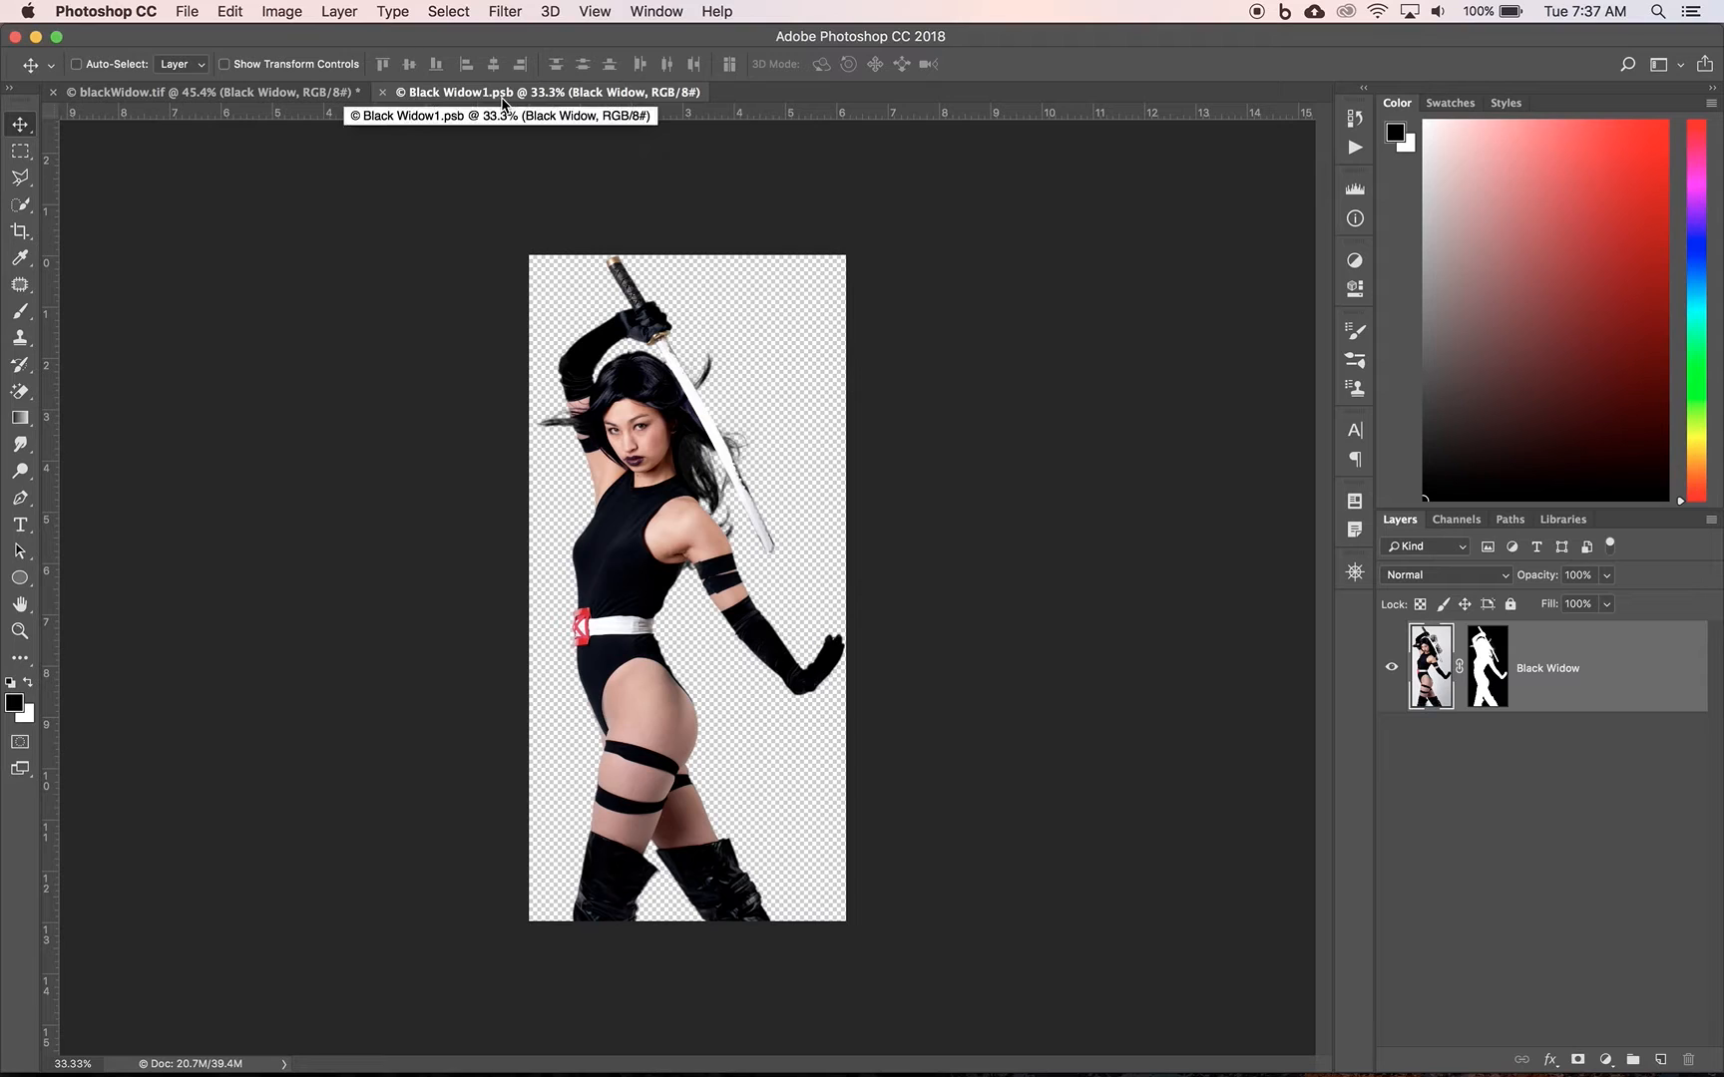
pyautogui.click(383, 93)
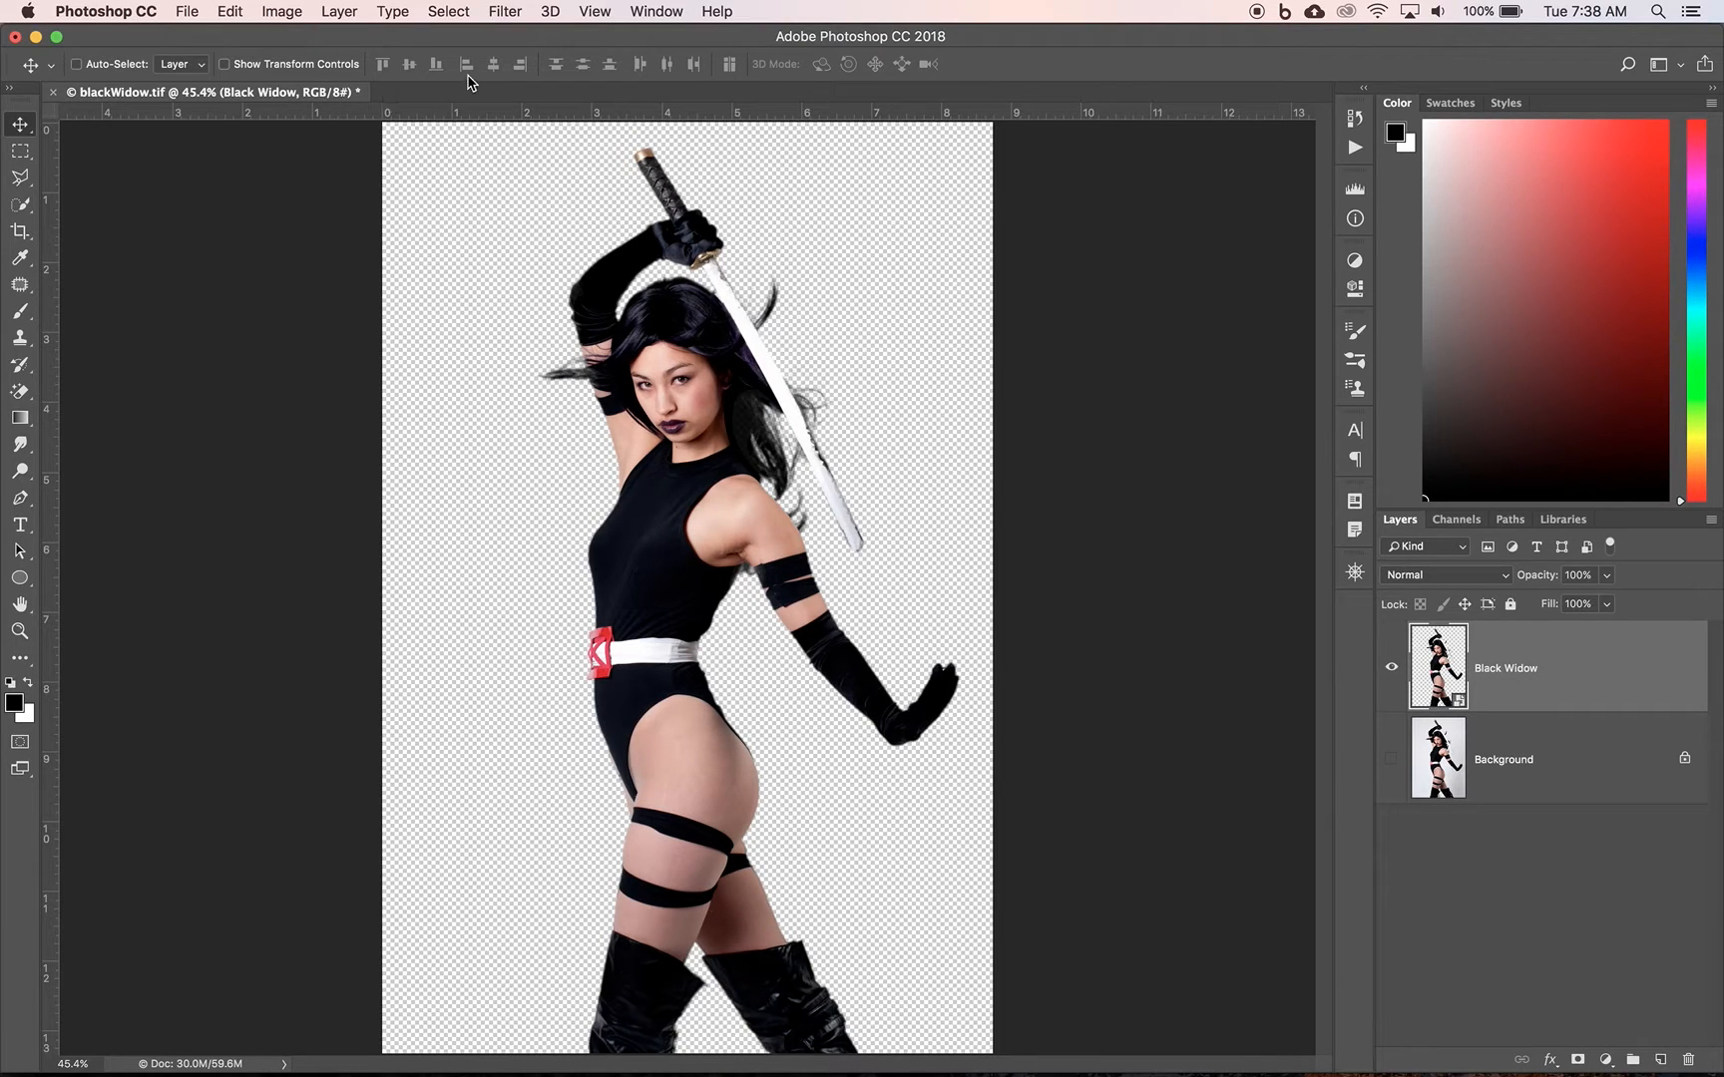
# Open the Filter Gallery for the Black Widow layer and choose the Artistic filter Poster Edges, previewing the whole figure
pyautogui.click(505, 13)
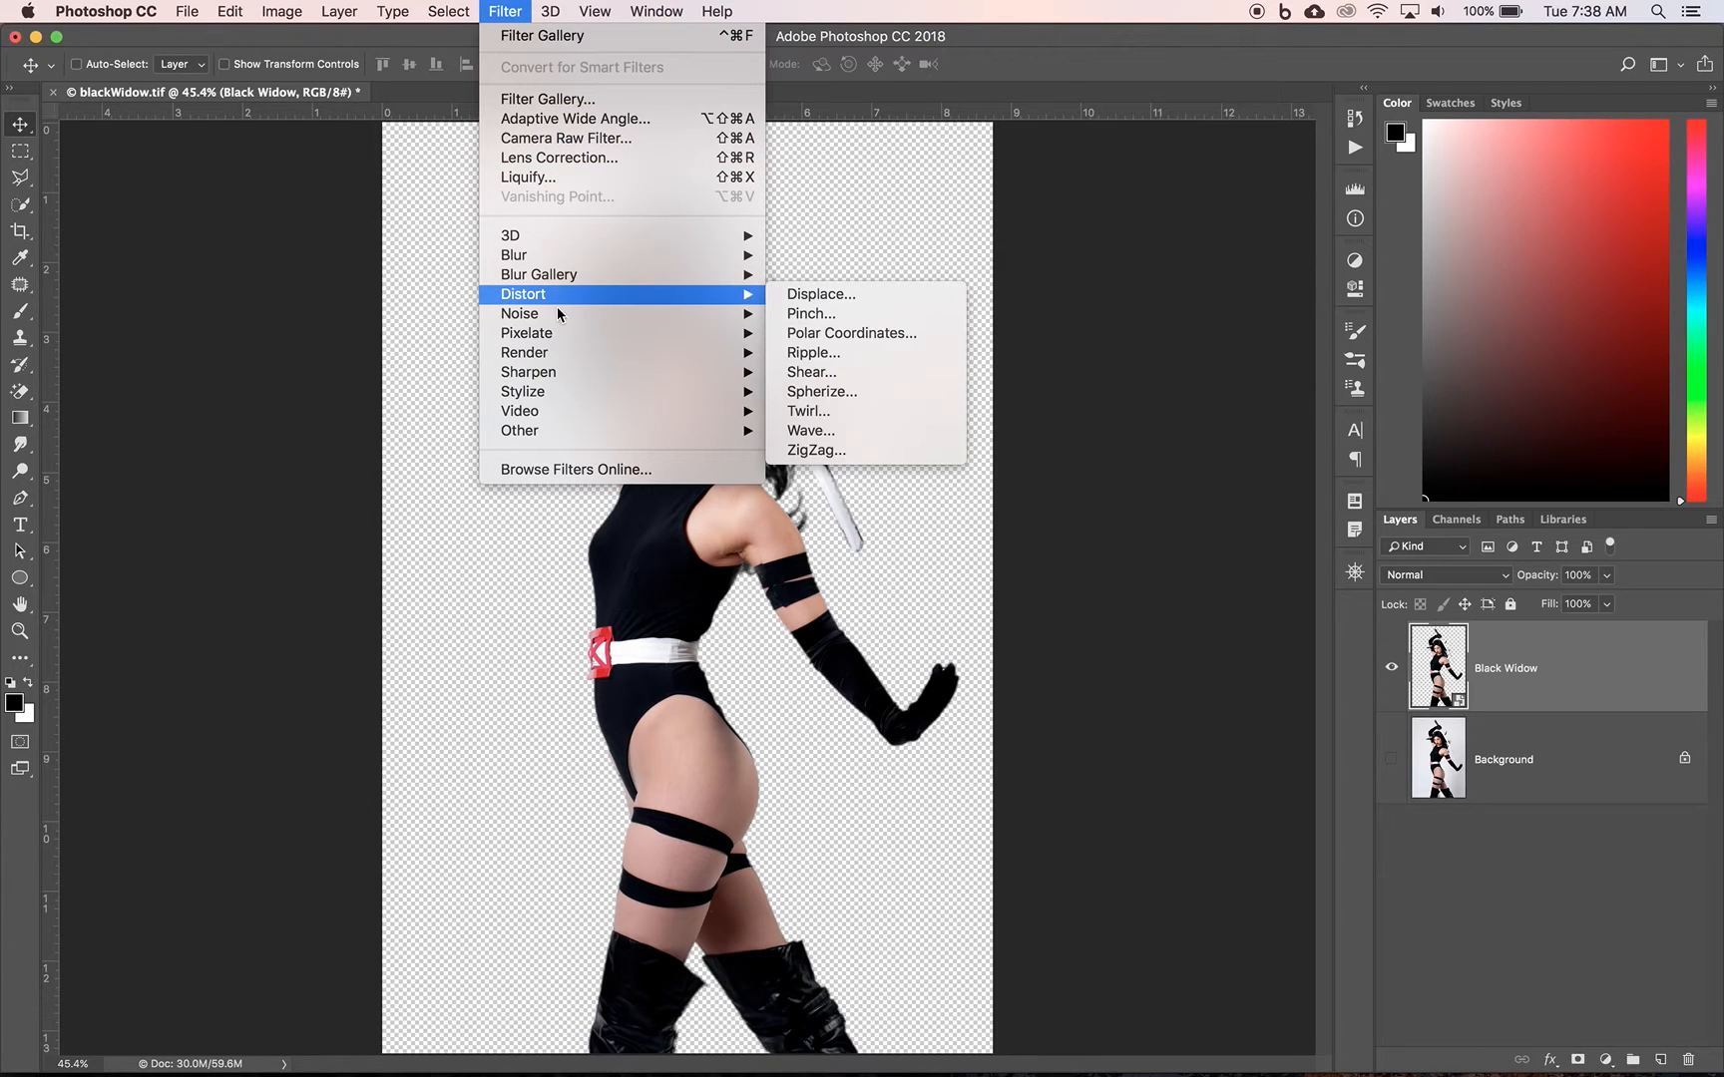
pyautogui.moveTo(557, 391)
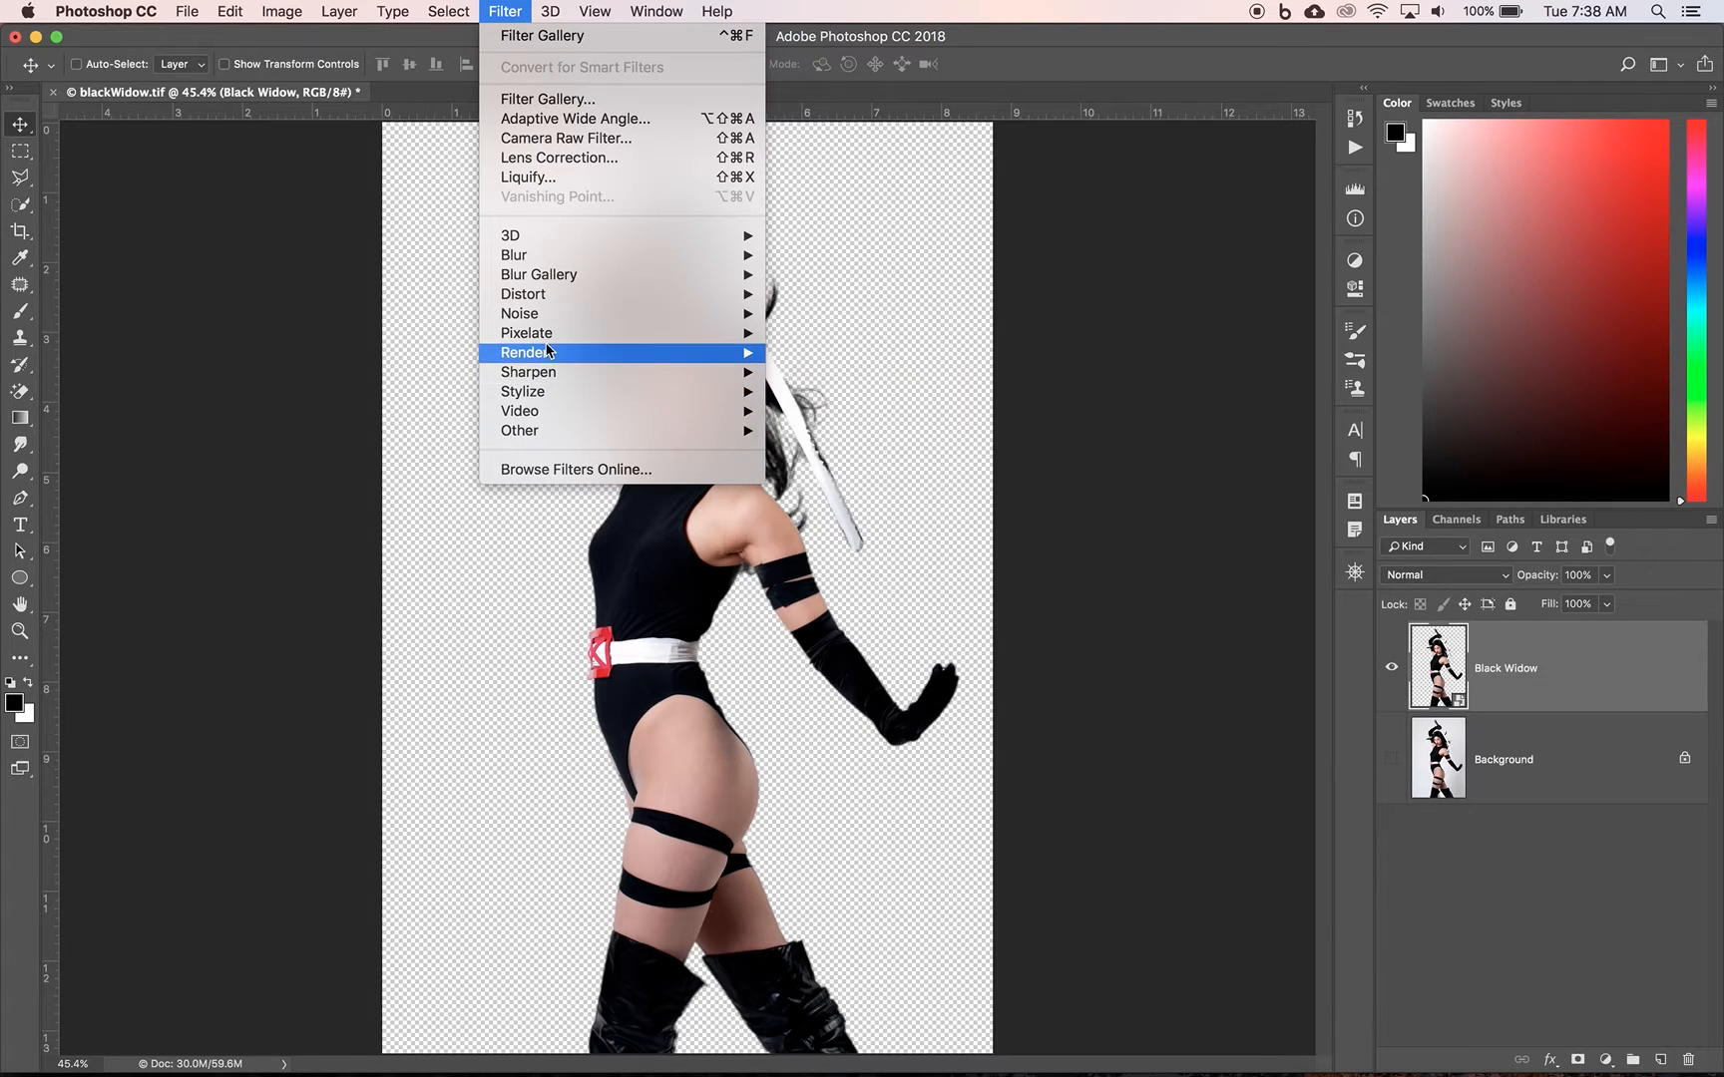
pyautogui.moveTo(528, 259)
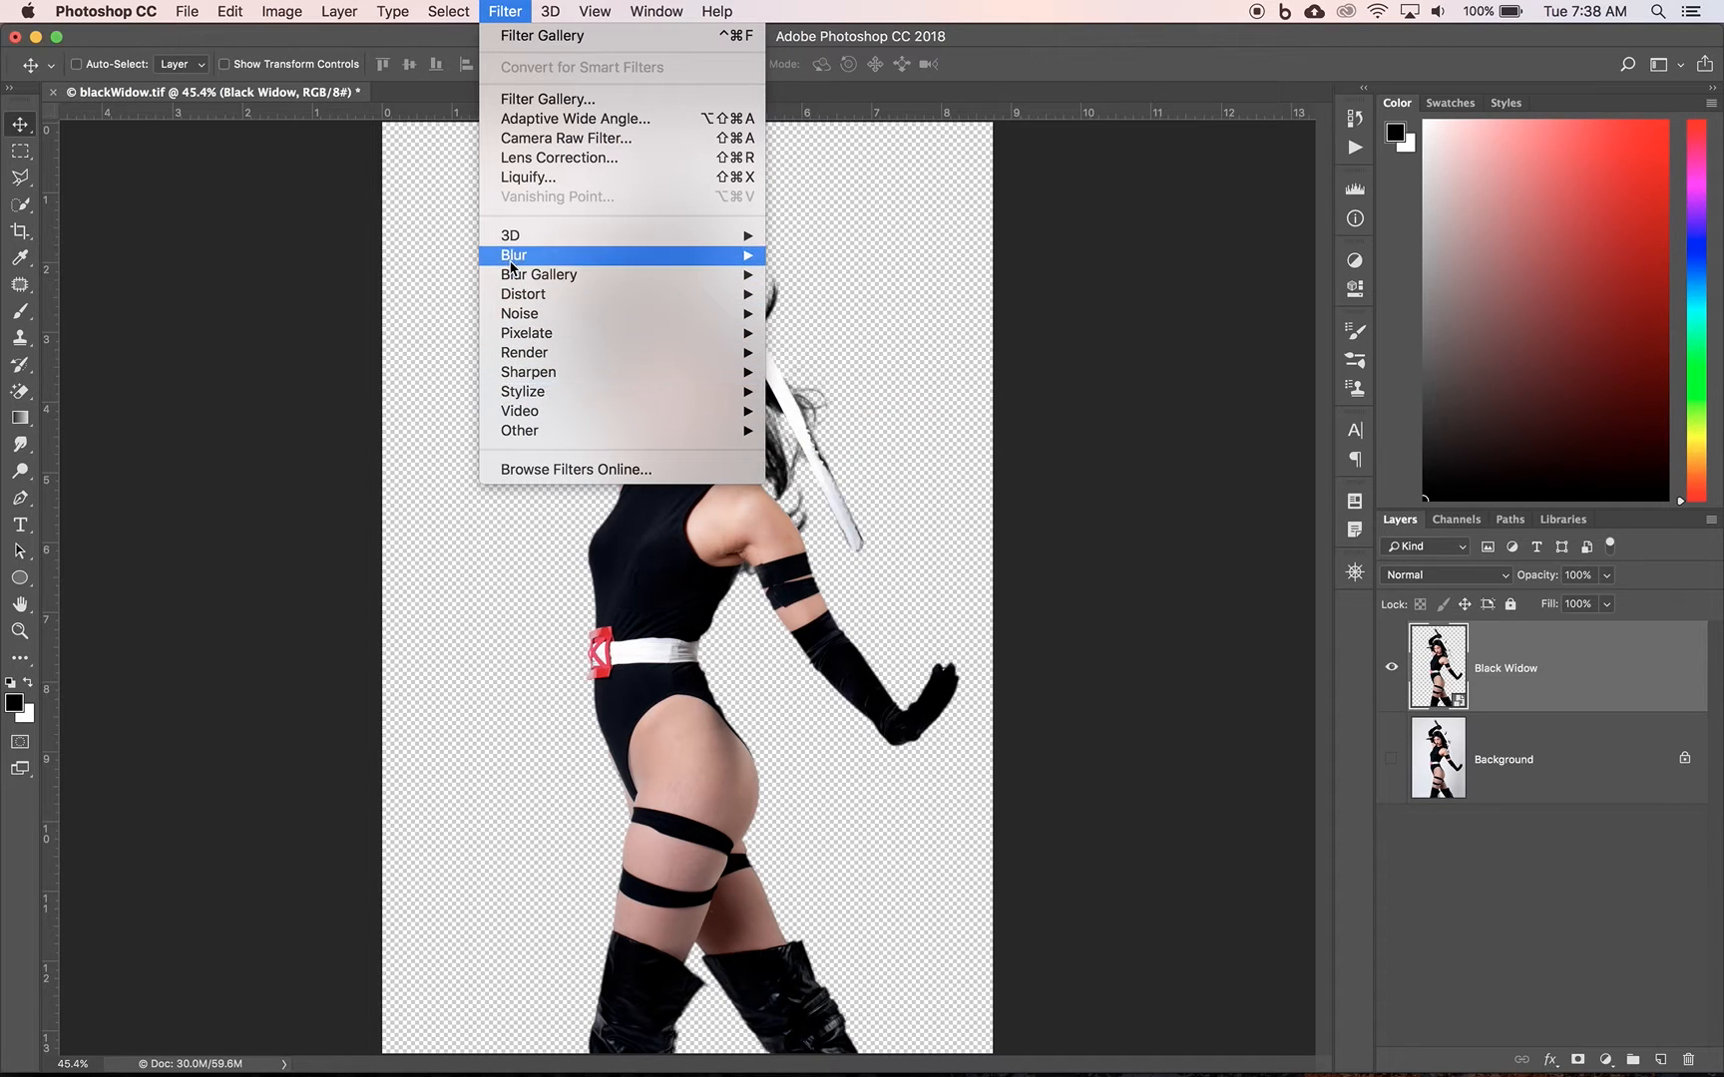
pyautogui.click(527, 100)
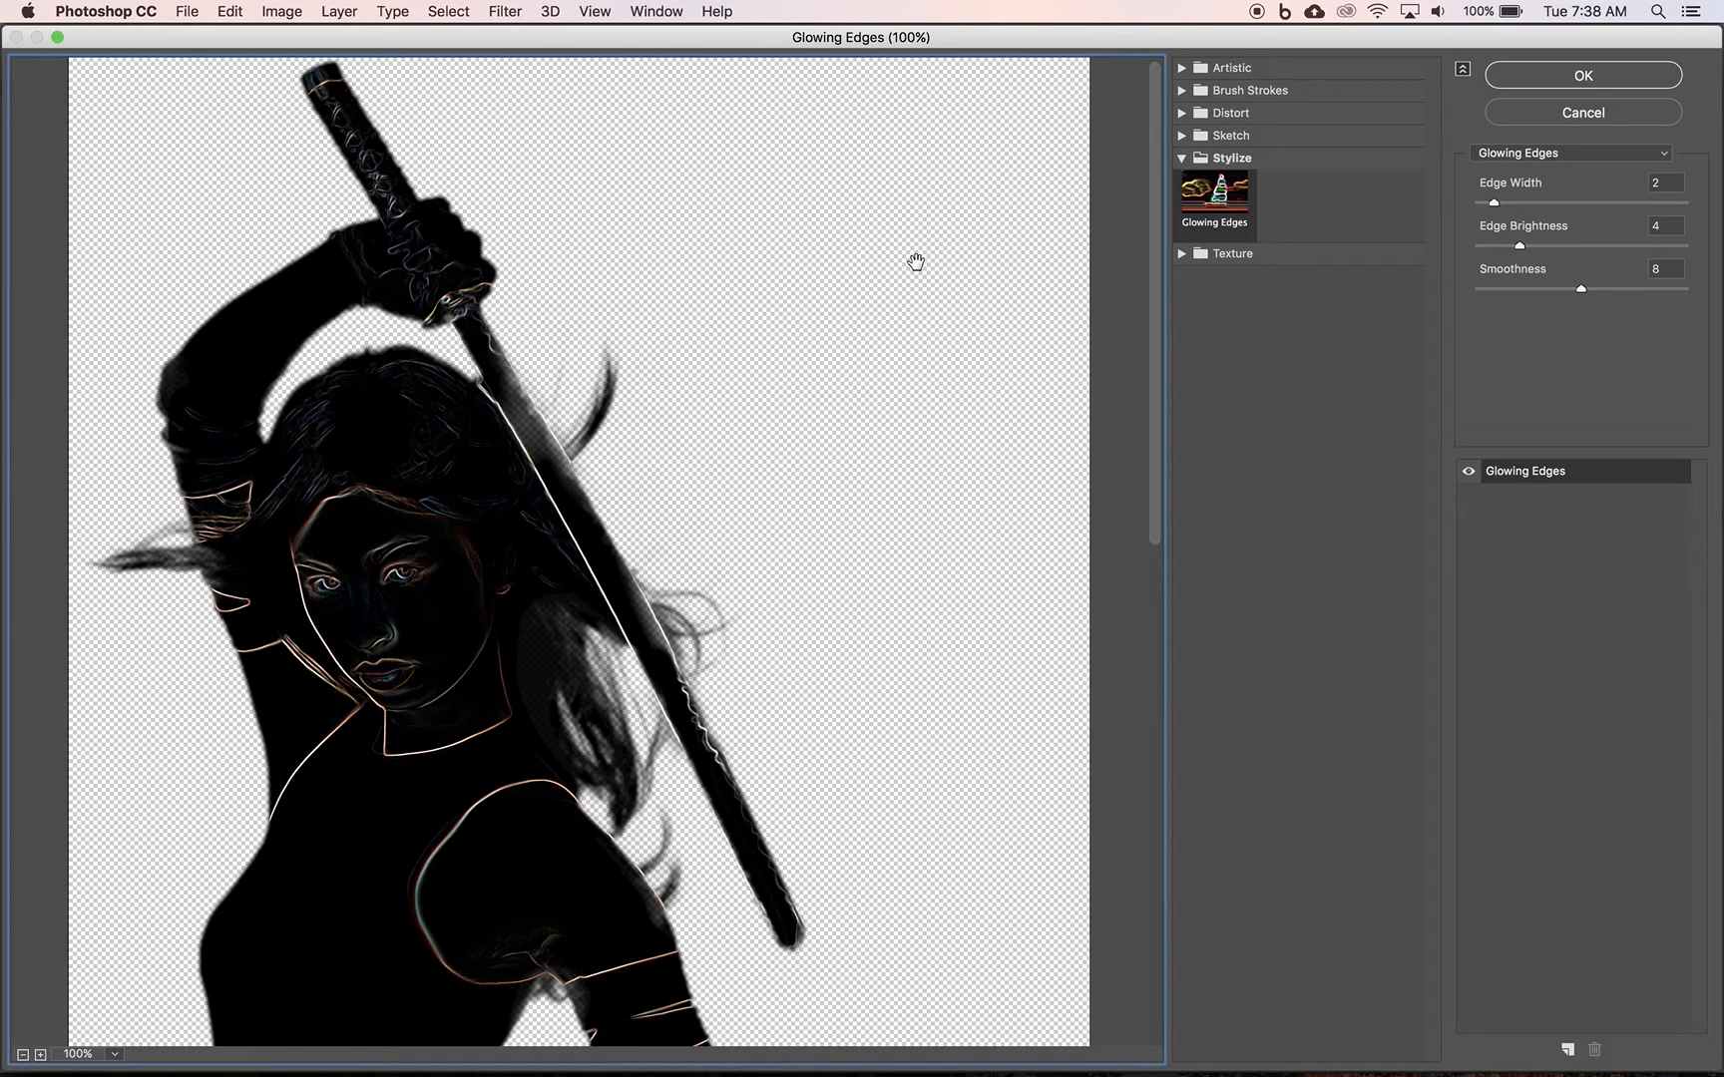
pyautogui.click(1189, 157)
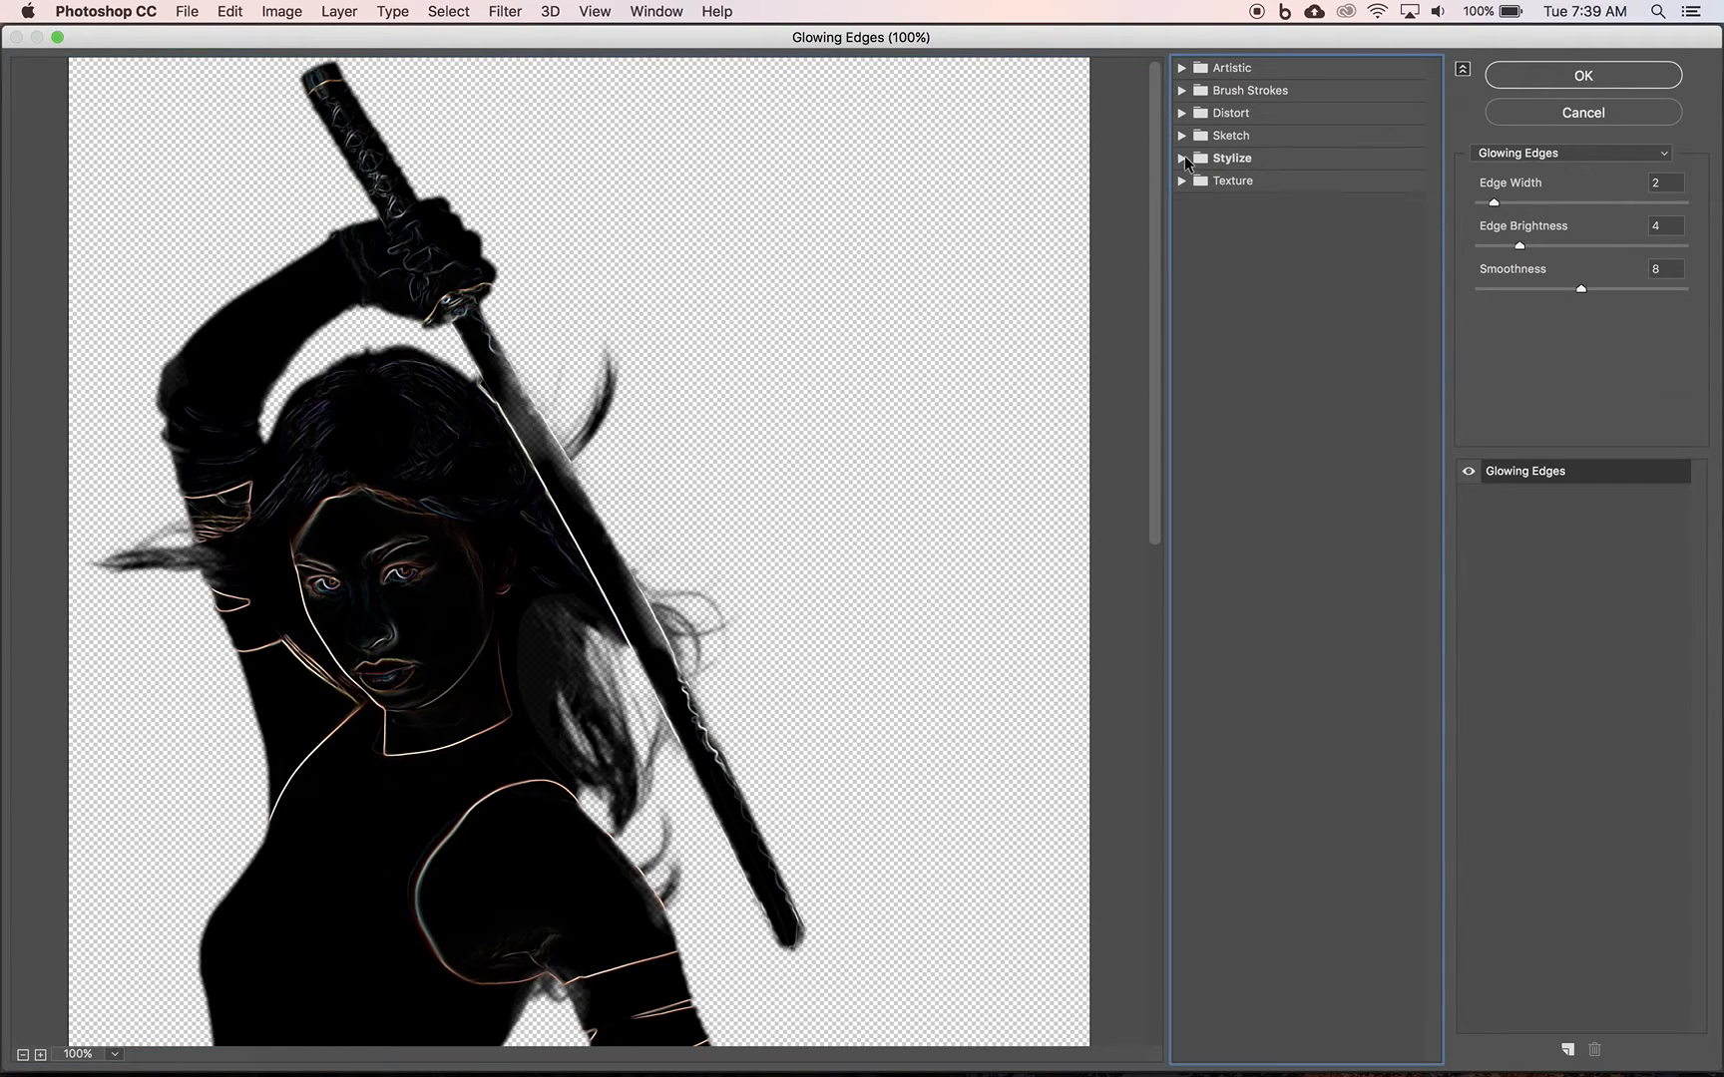
pyautogui.click(1183, 68)
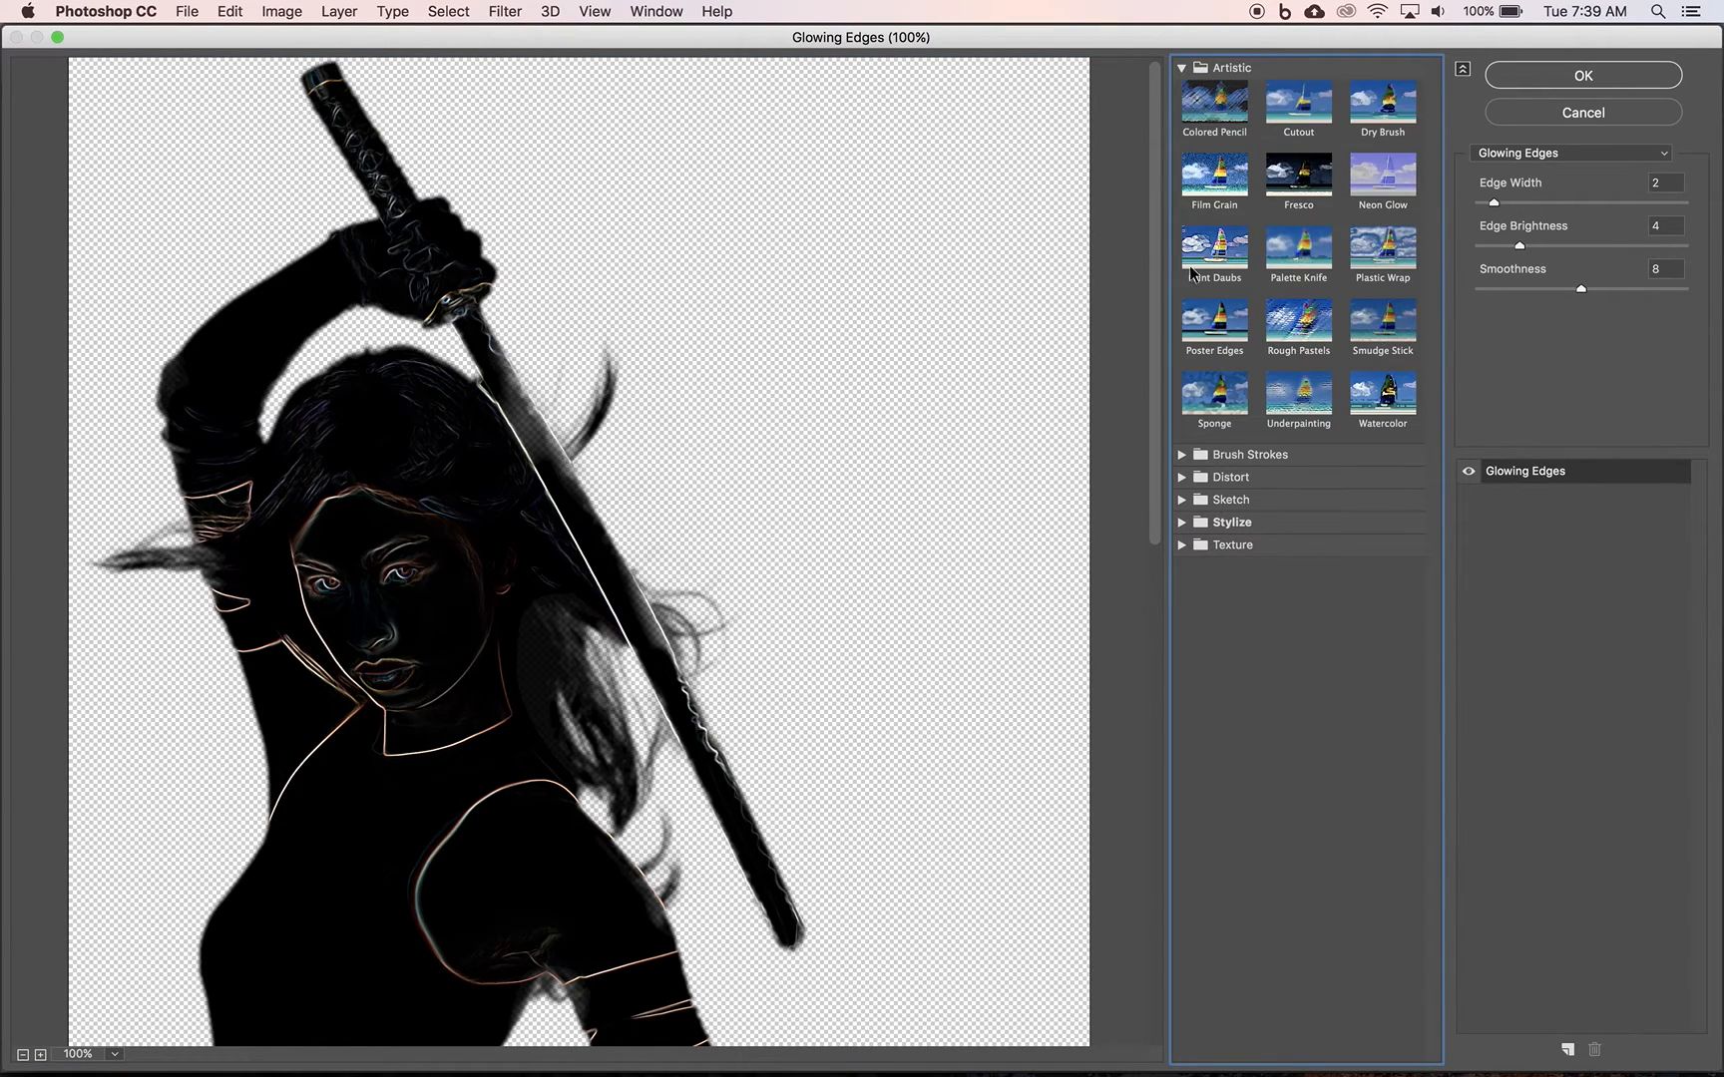
pyautogui.click(1205, 319)
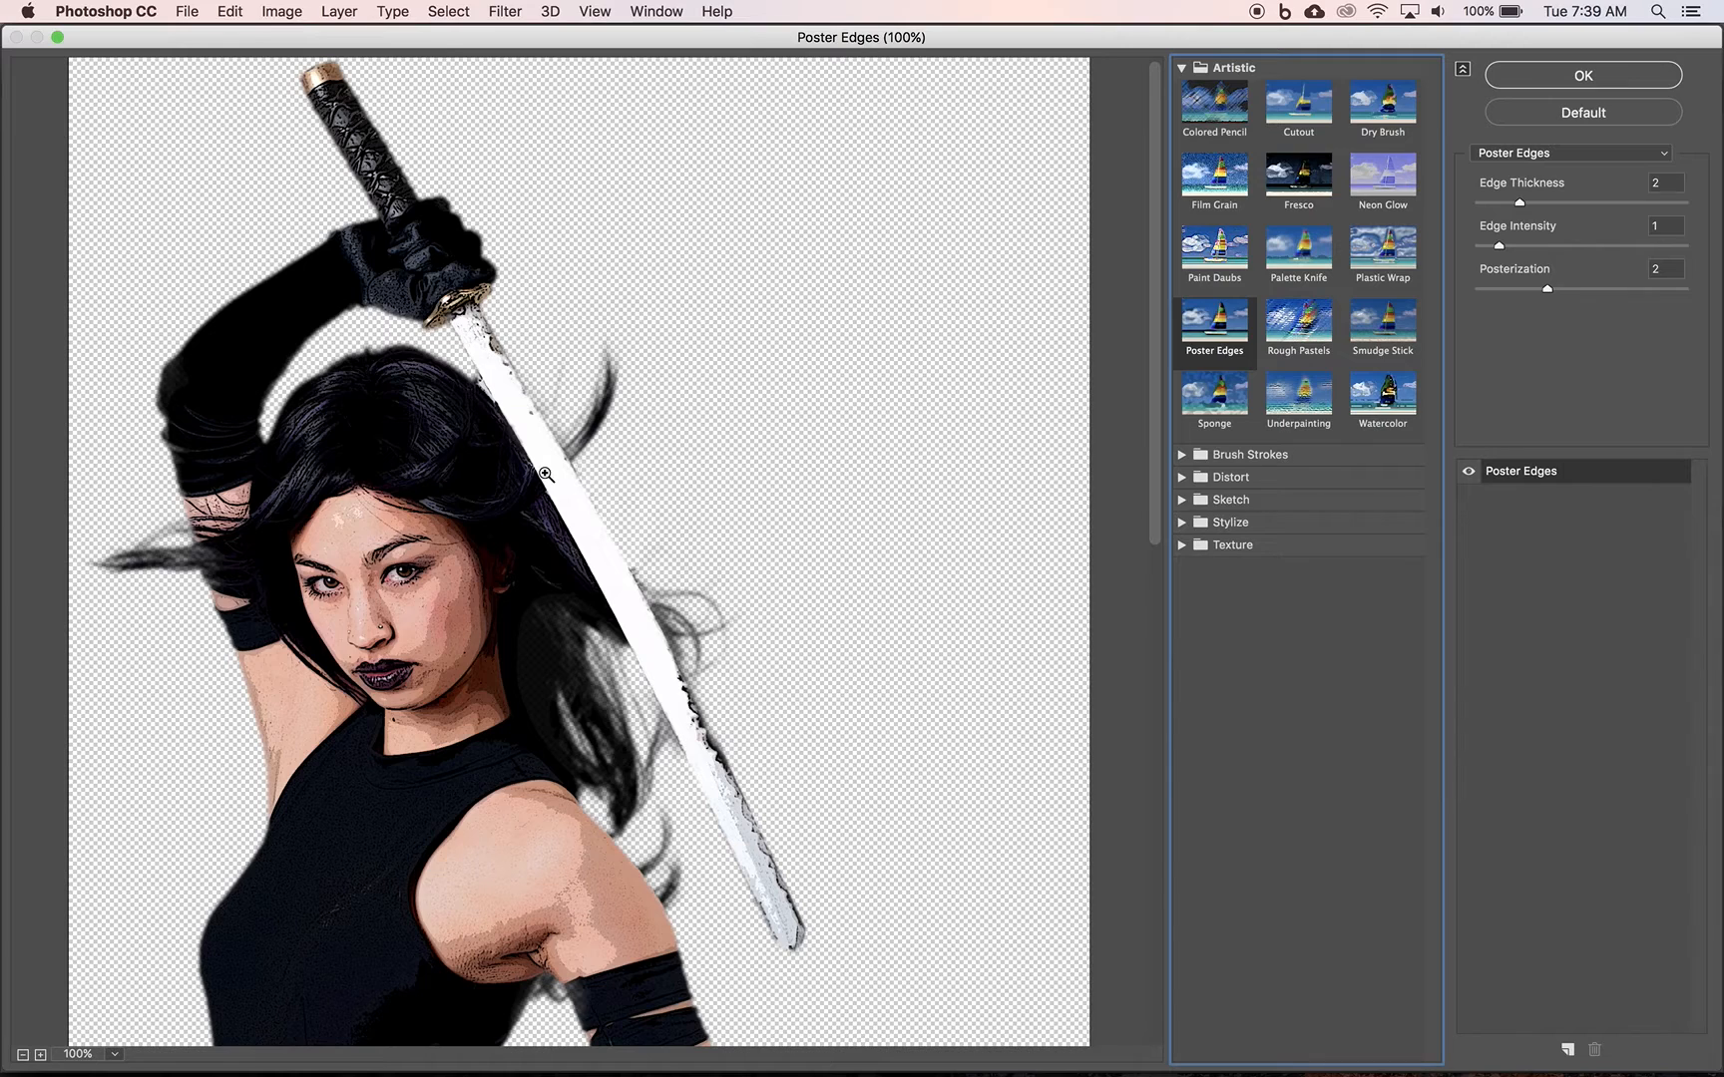
pyautogui.press('super+0')
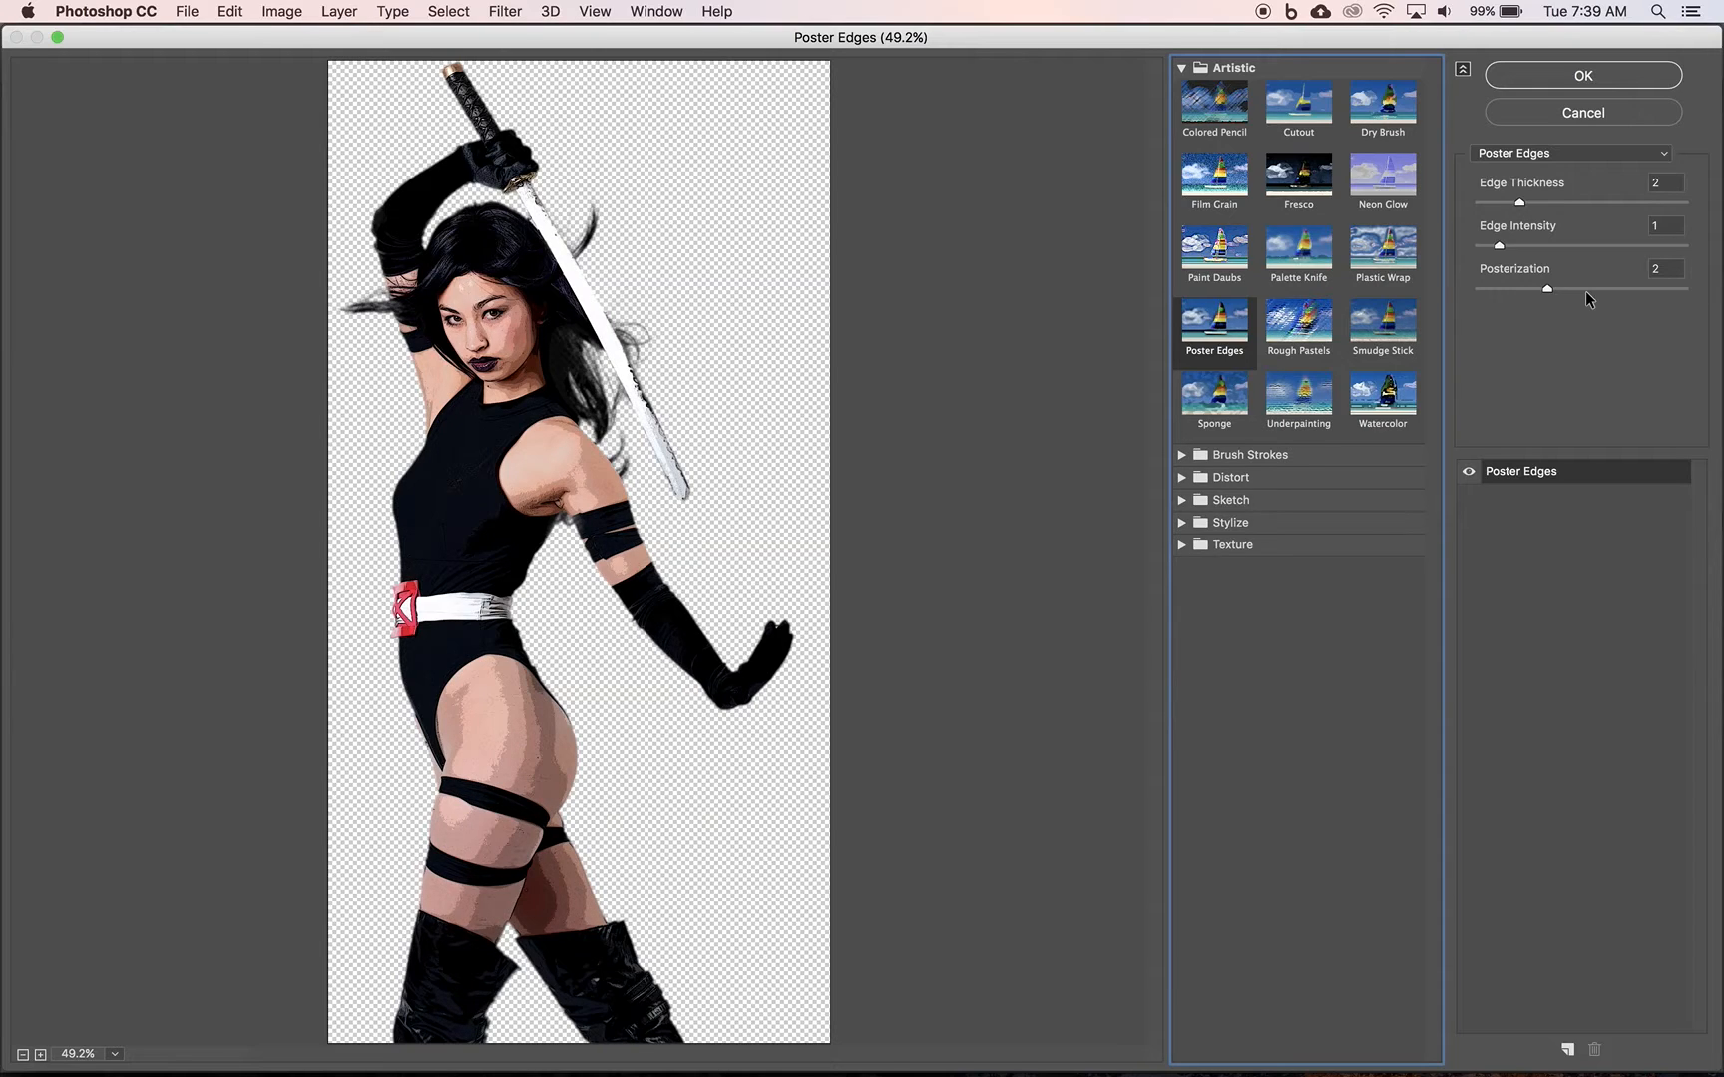
# Set the Poster Edges Edge Thickness to 4 and Posterization to 4, and apply the filter
pyautogui.click(1660, 183)
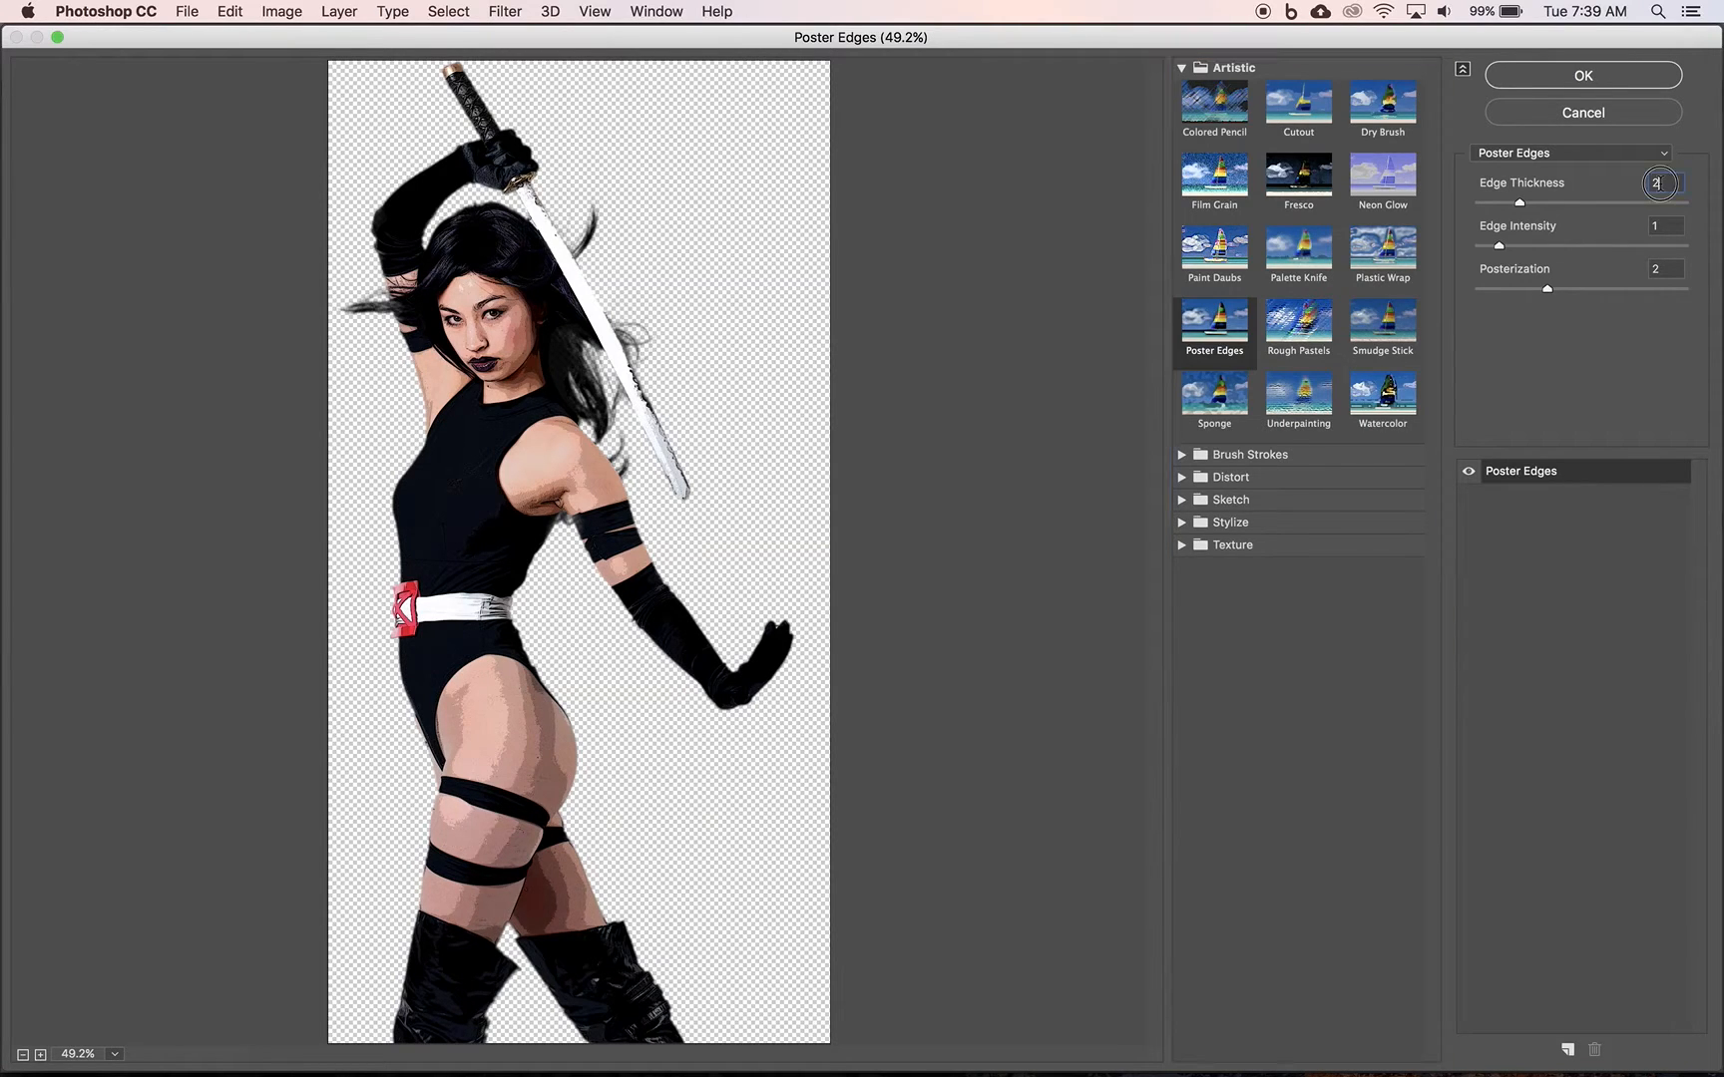
pyautogui.moveTo(1660, 183); pyautogui.dragTo(1646, 182)
pyautogui.write('4')
pyautogui.click(1655, 226)
pyautogui.click(1672, 269)
pyautogui.write('4')
pyautogui.press('Tab')
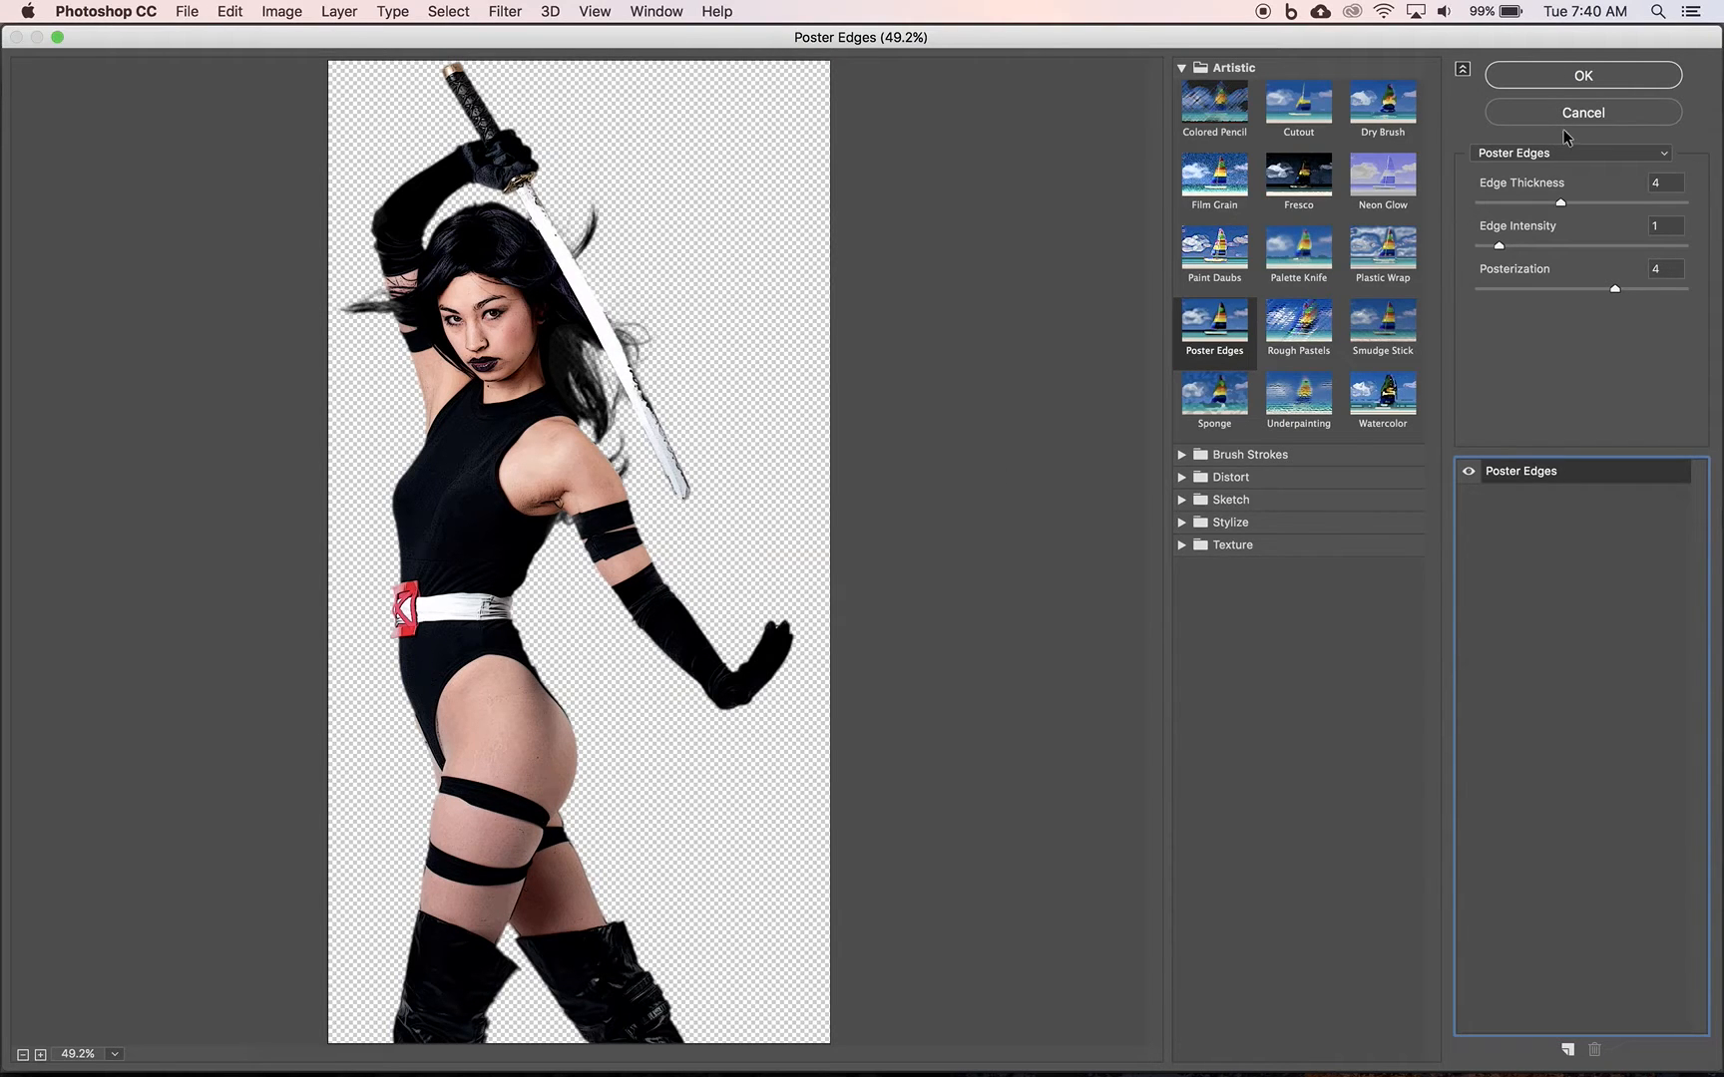
pyautogui.click(1571, 75)
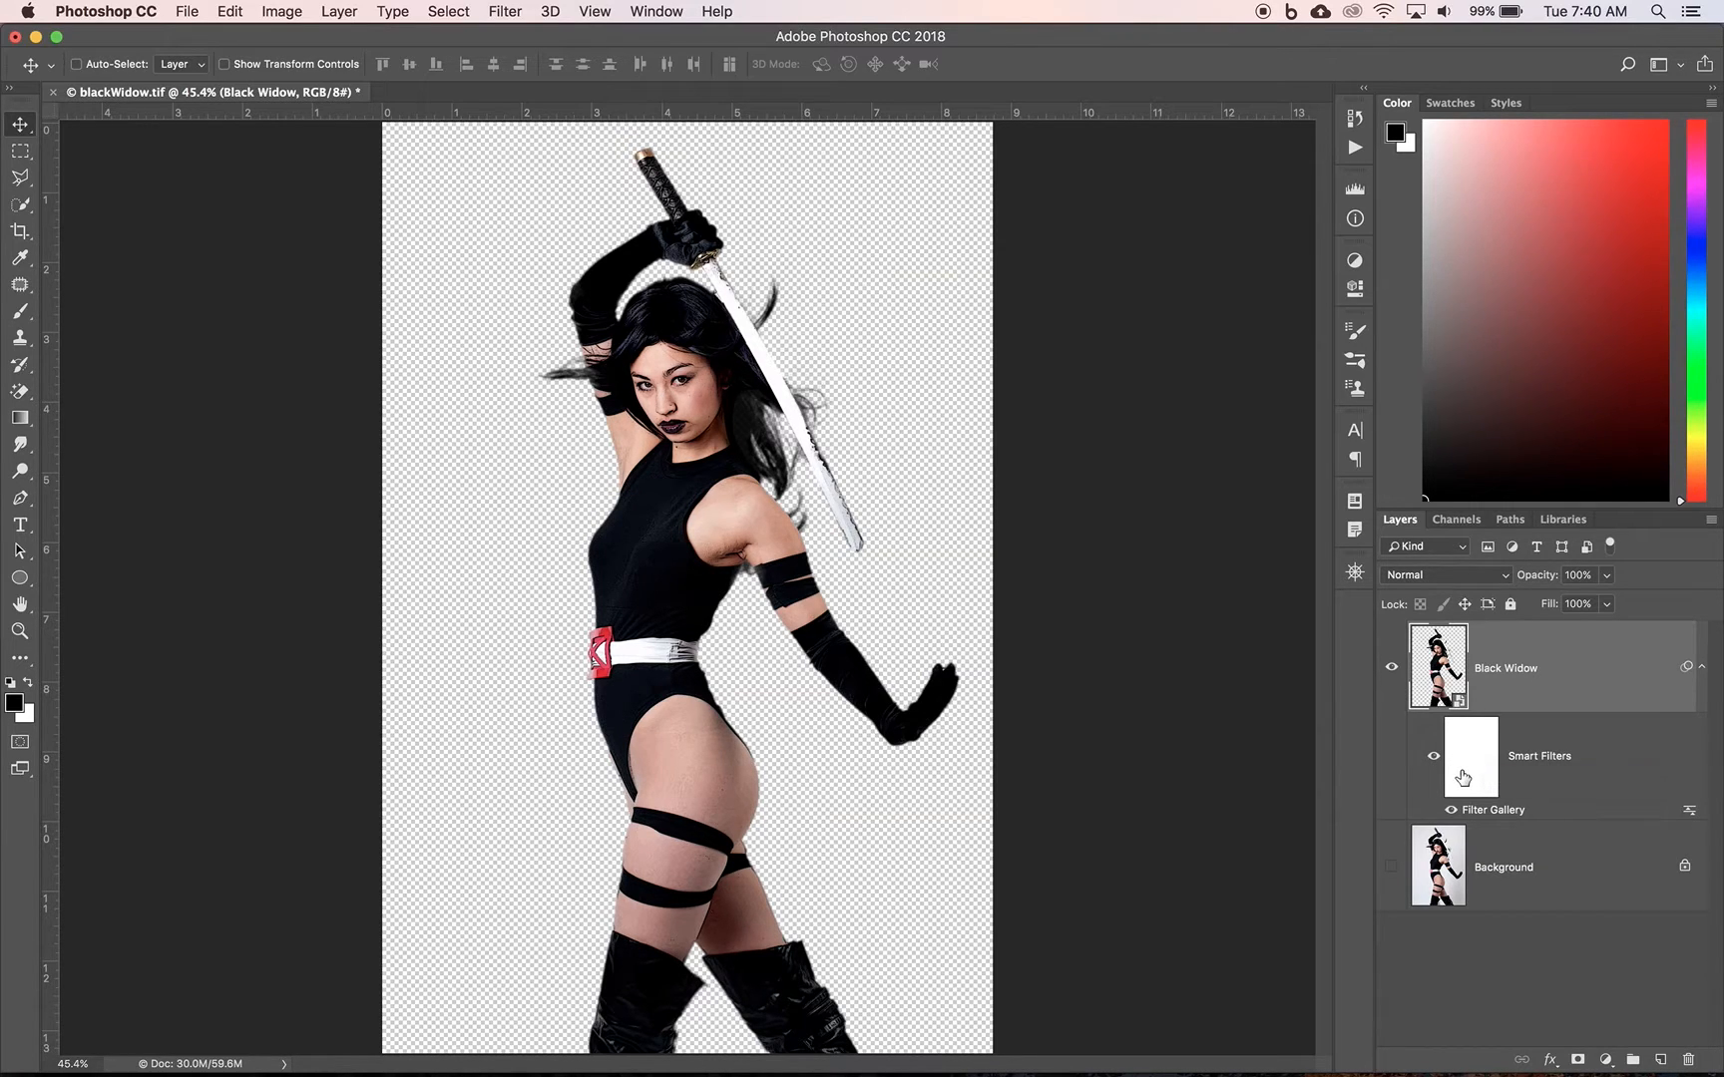
# Compare the figure with and without the Poster Edges smart filter, and review its settings without changing them
pyautogui.click(1452, 810)
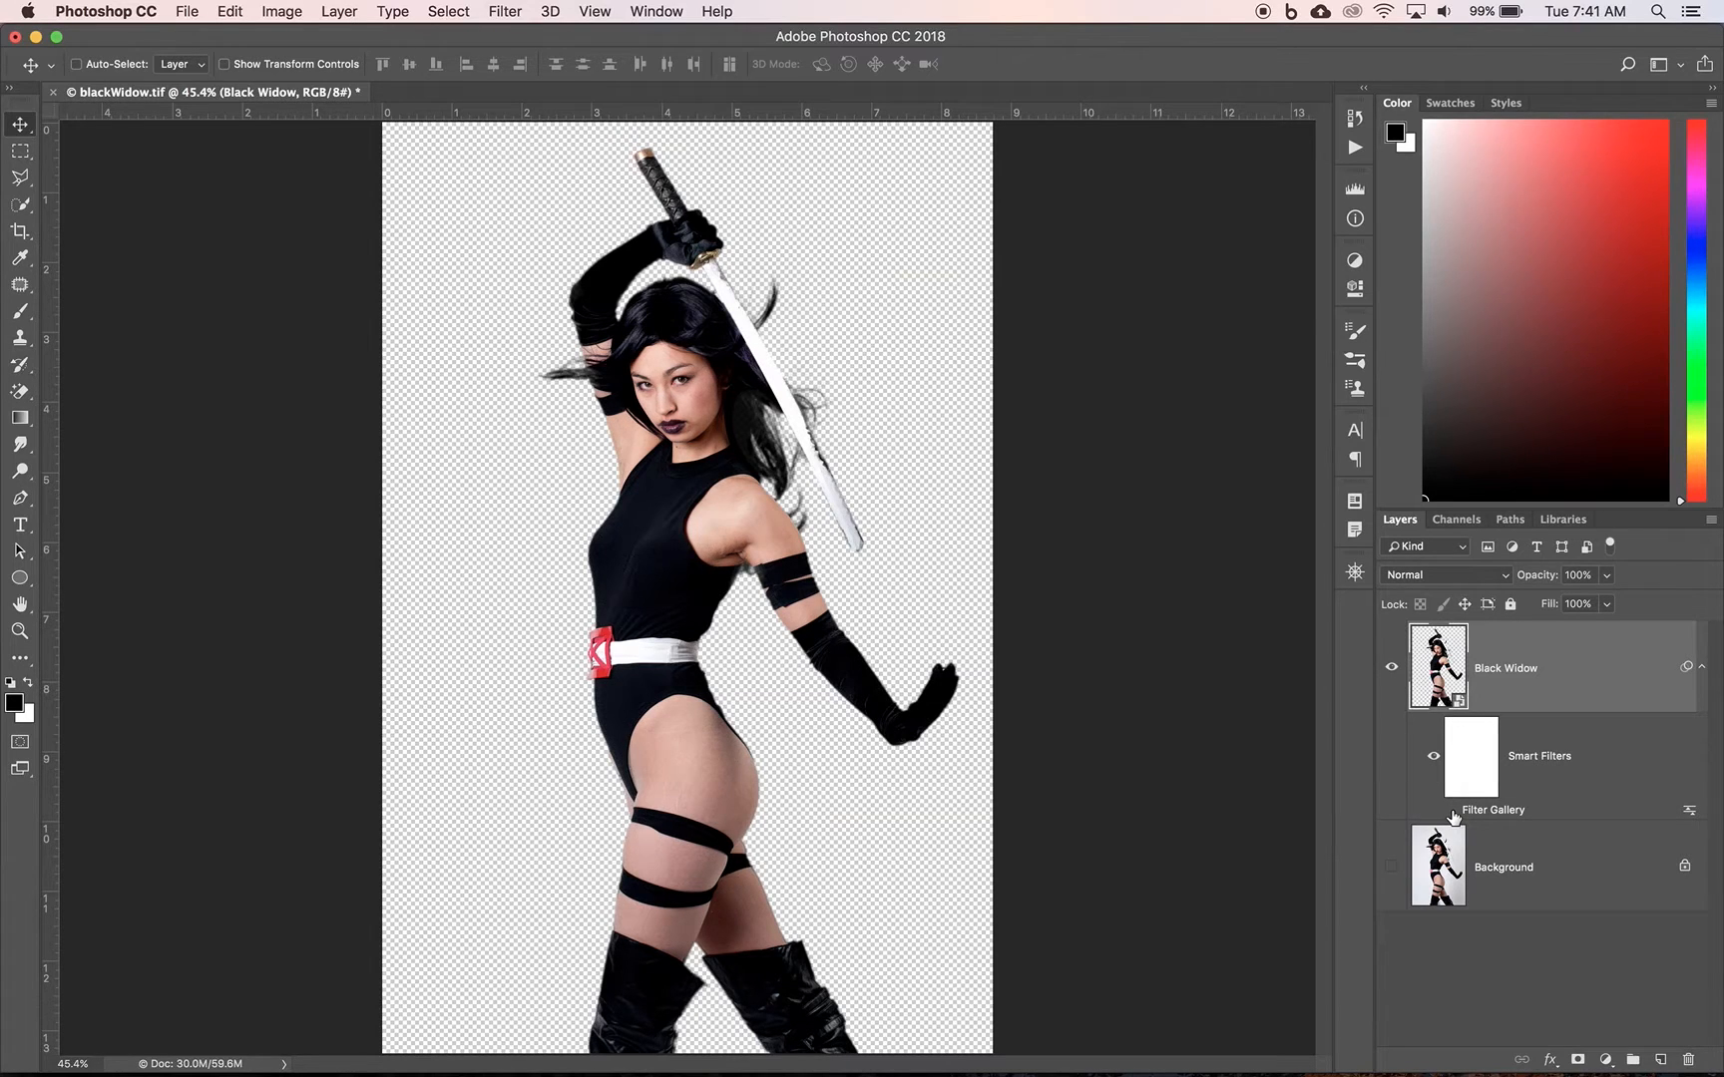
pyautogui.click(1451, 810)
pyautogui.doubleClick(1483, 810)
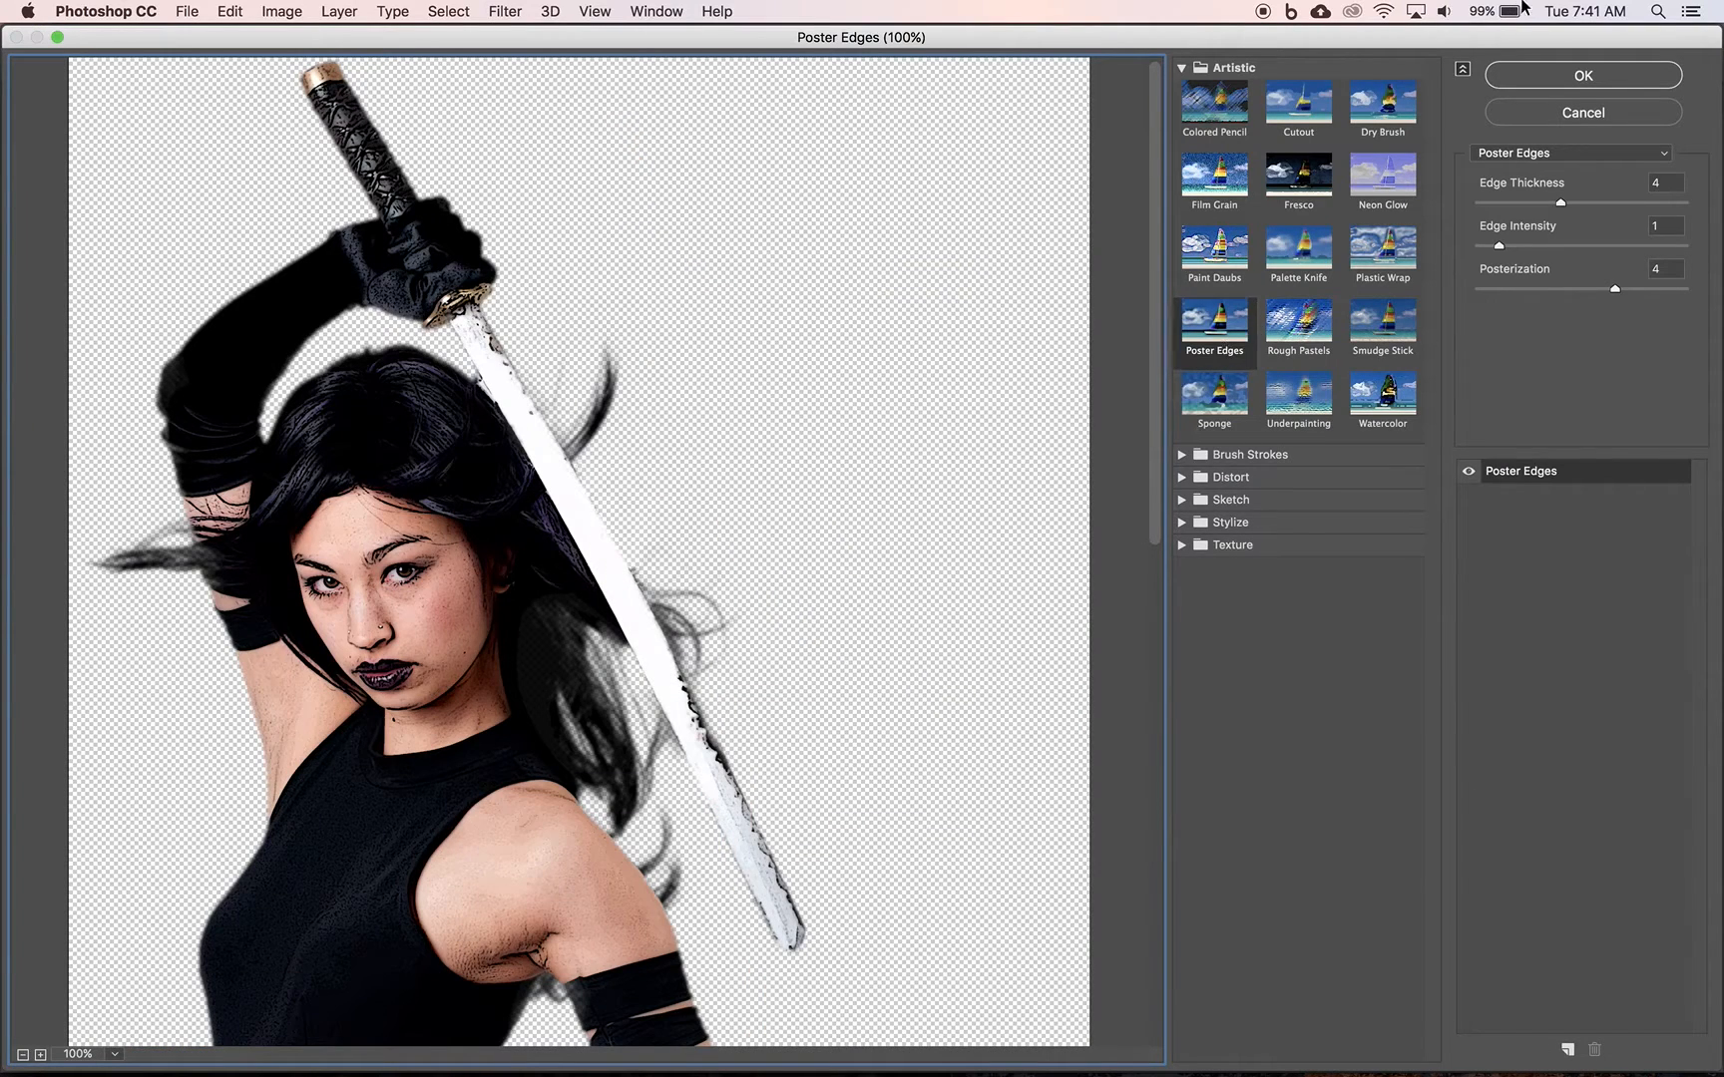
pyautogui.click(1562, 113)
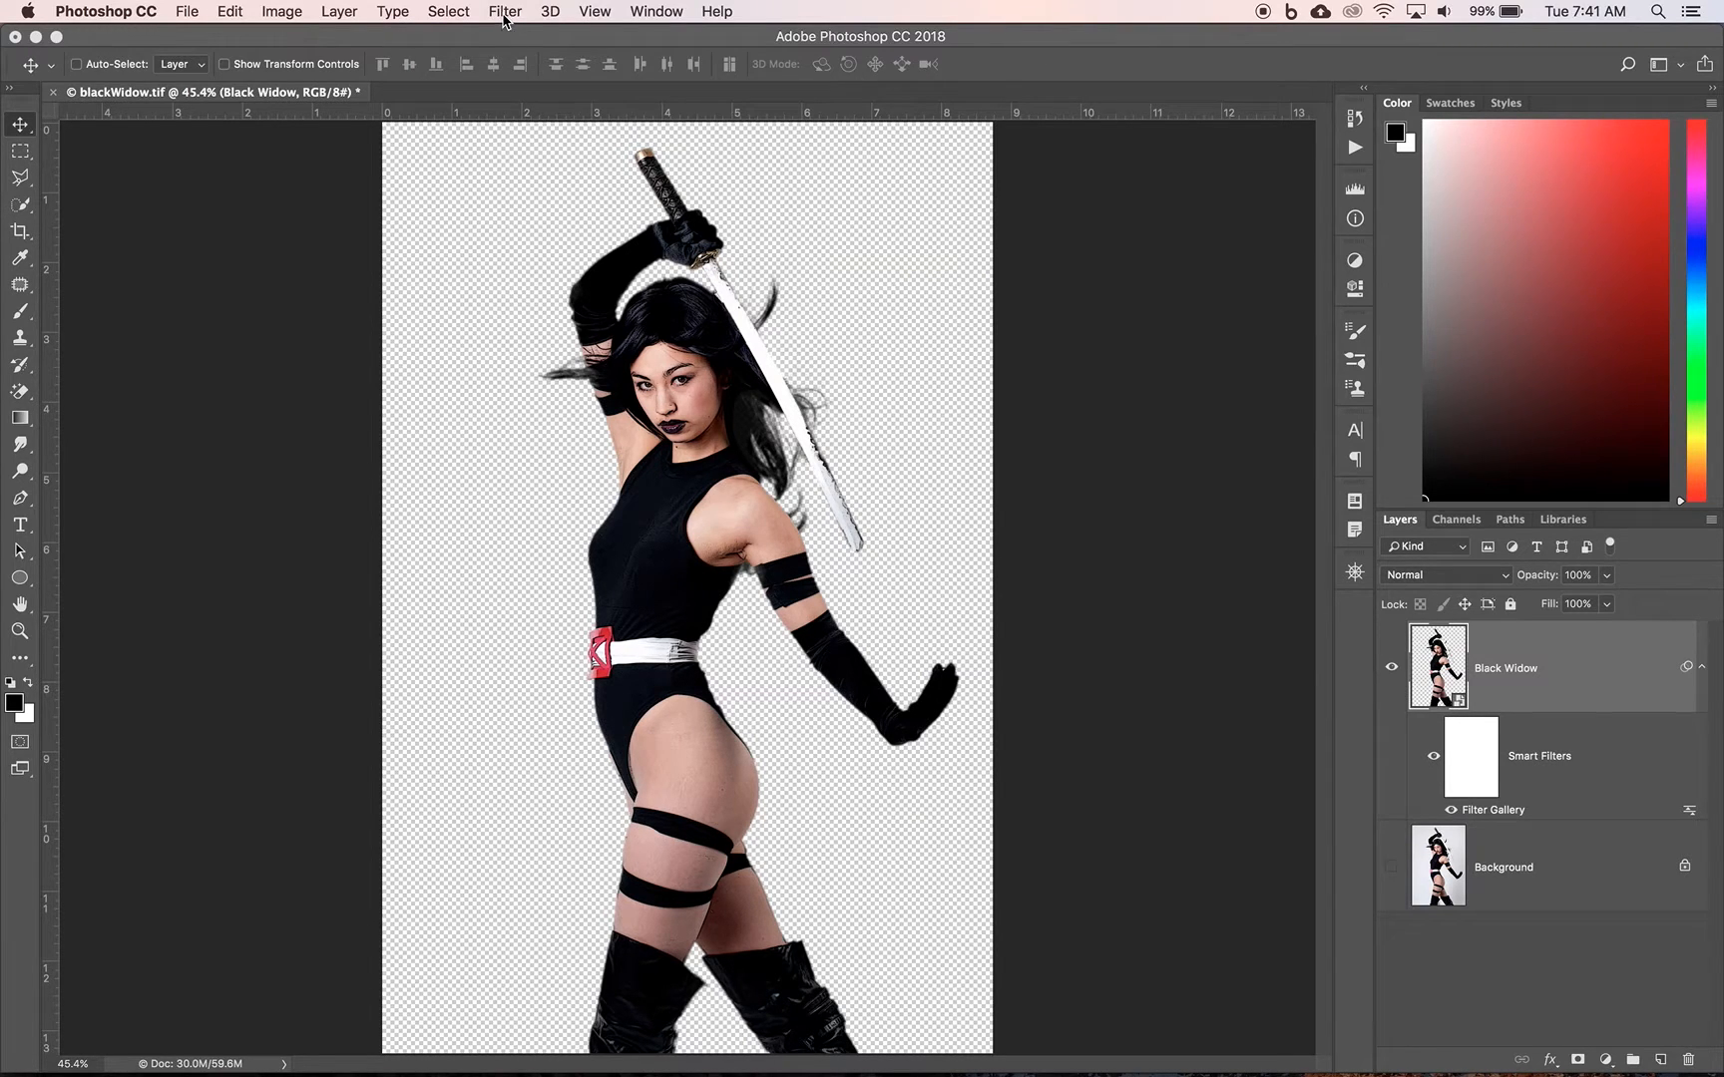
# Start a second Filter Gallery effect on the Black Widow layer using the Artistic filter Film Grain
pyautogui.click(508, 20)
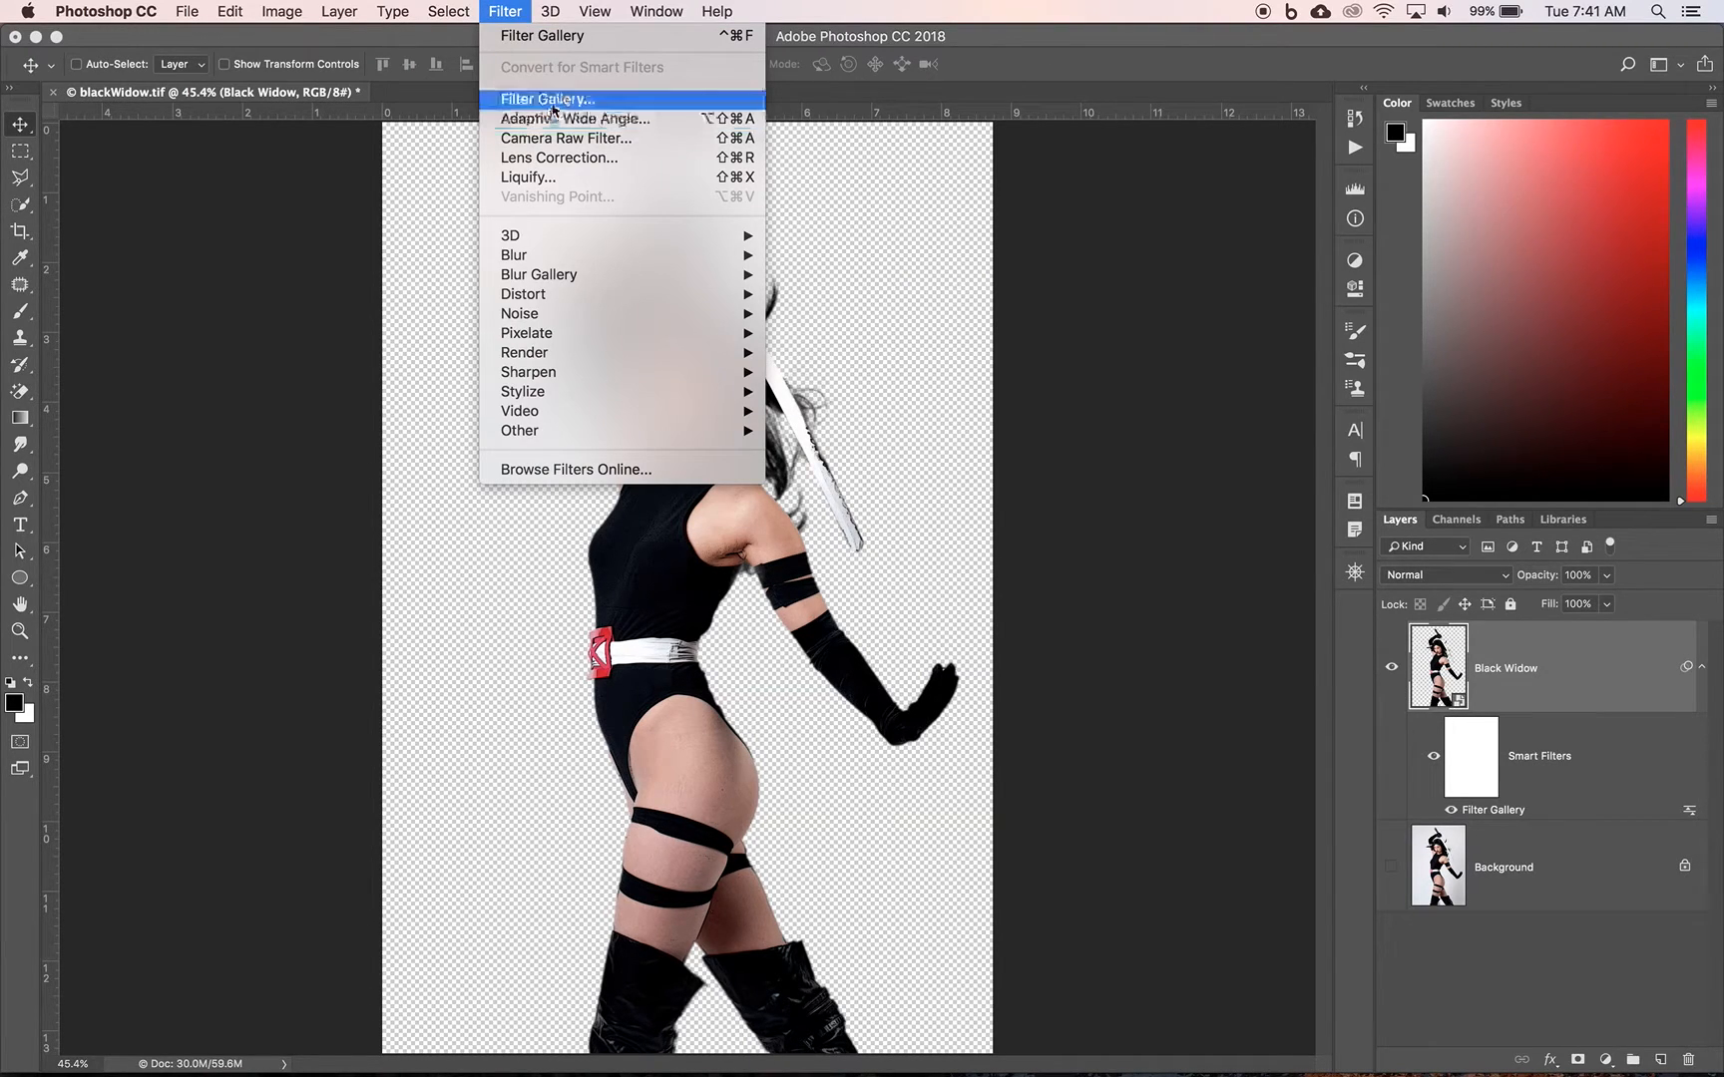
pyautogui.click(553, 99)
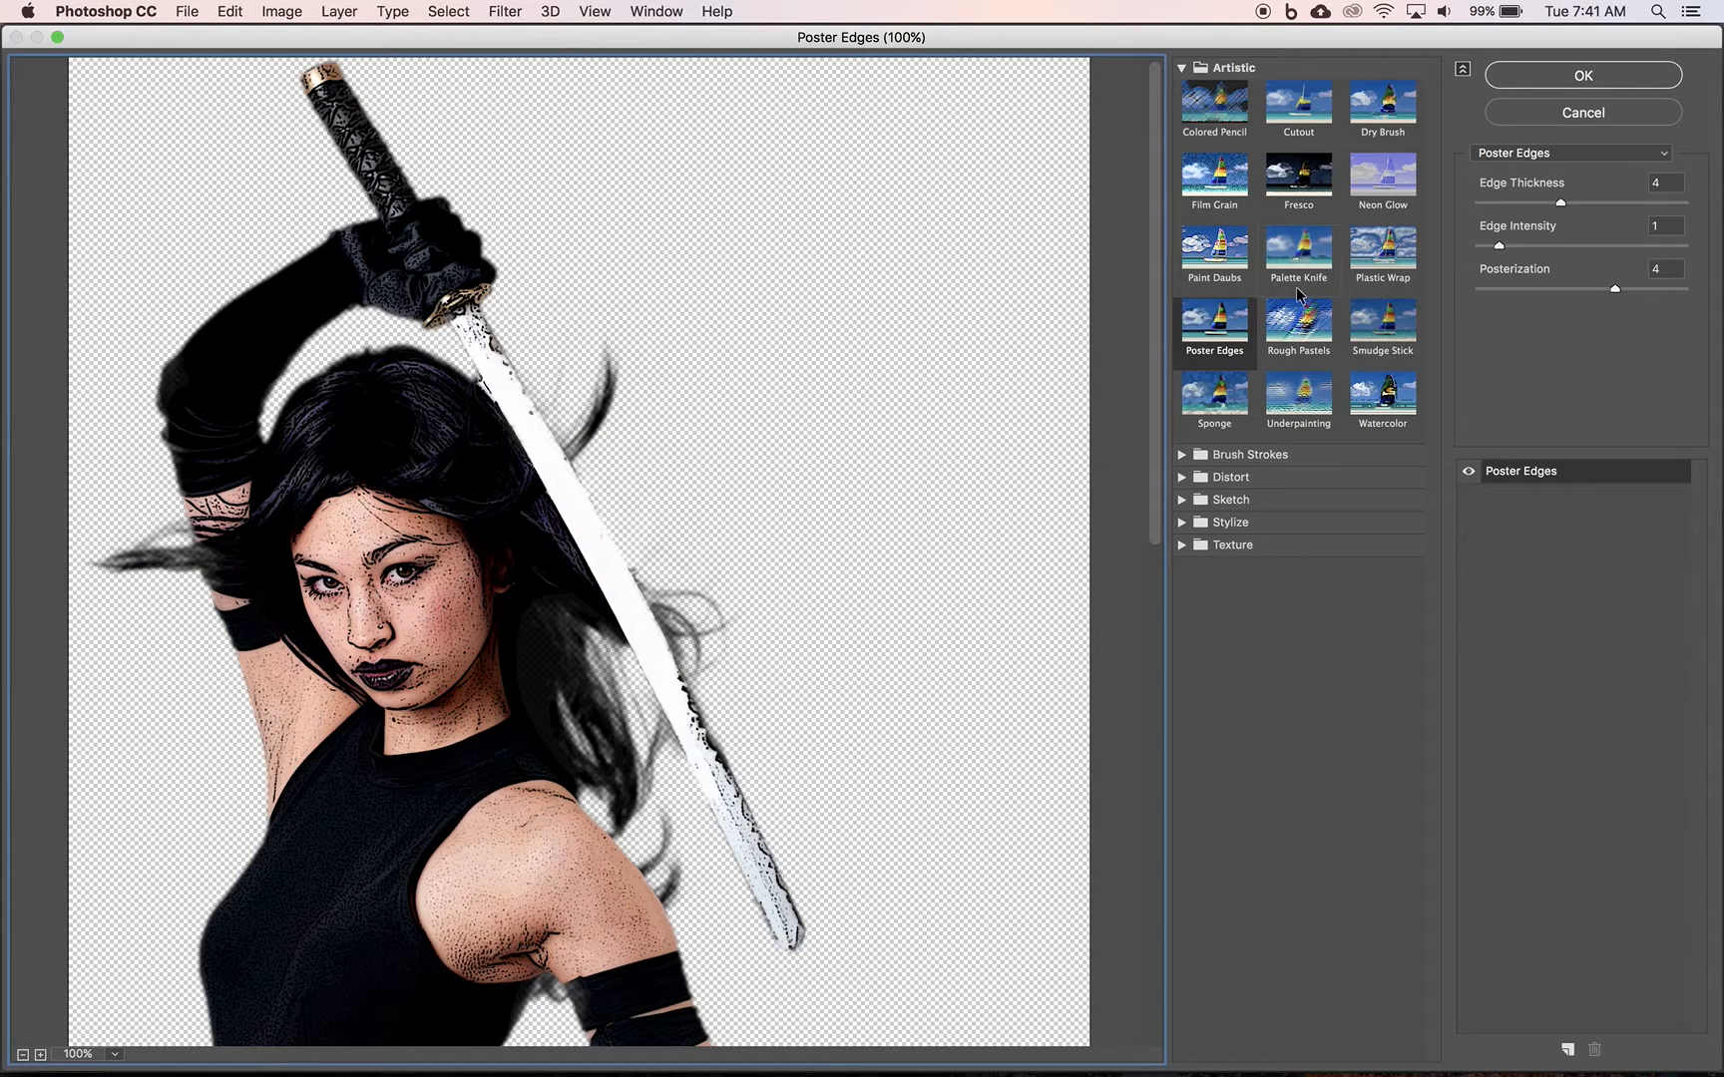
pyautogui.click(1215, 180)
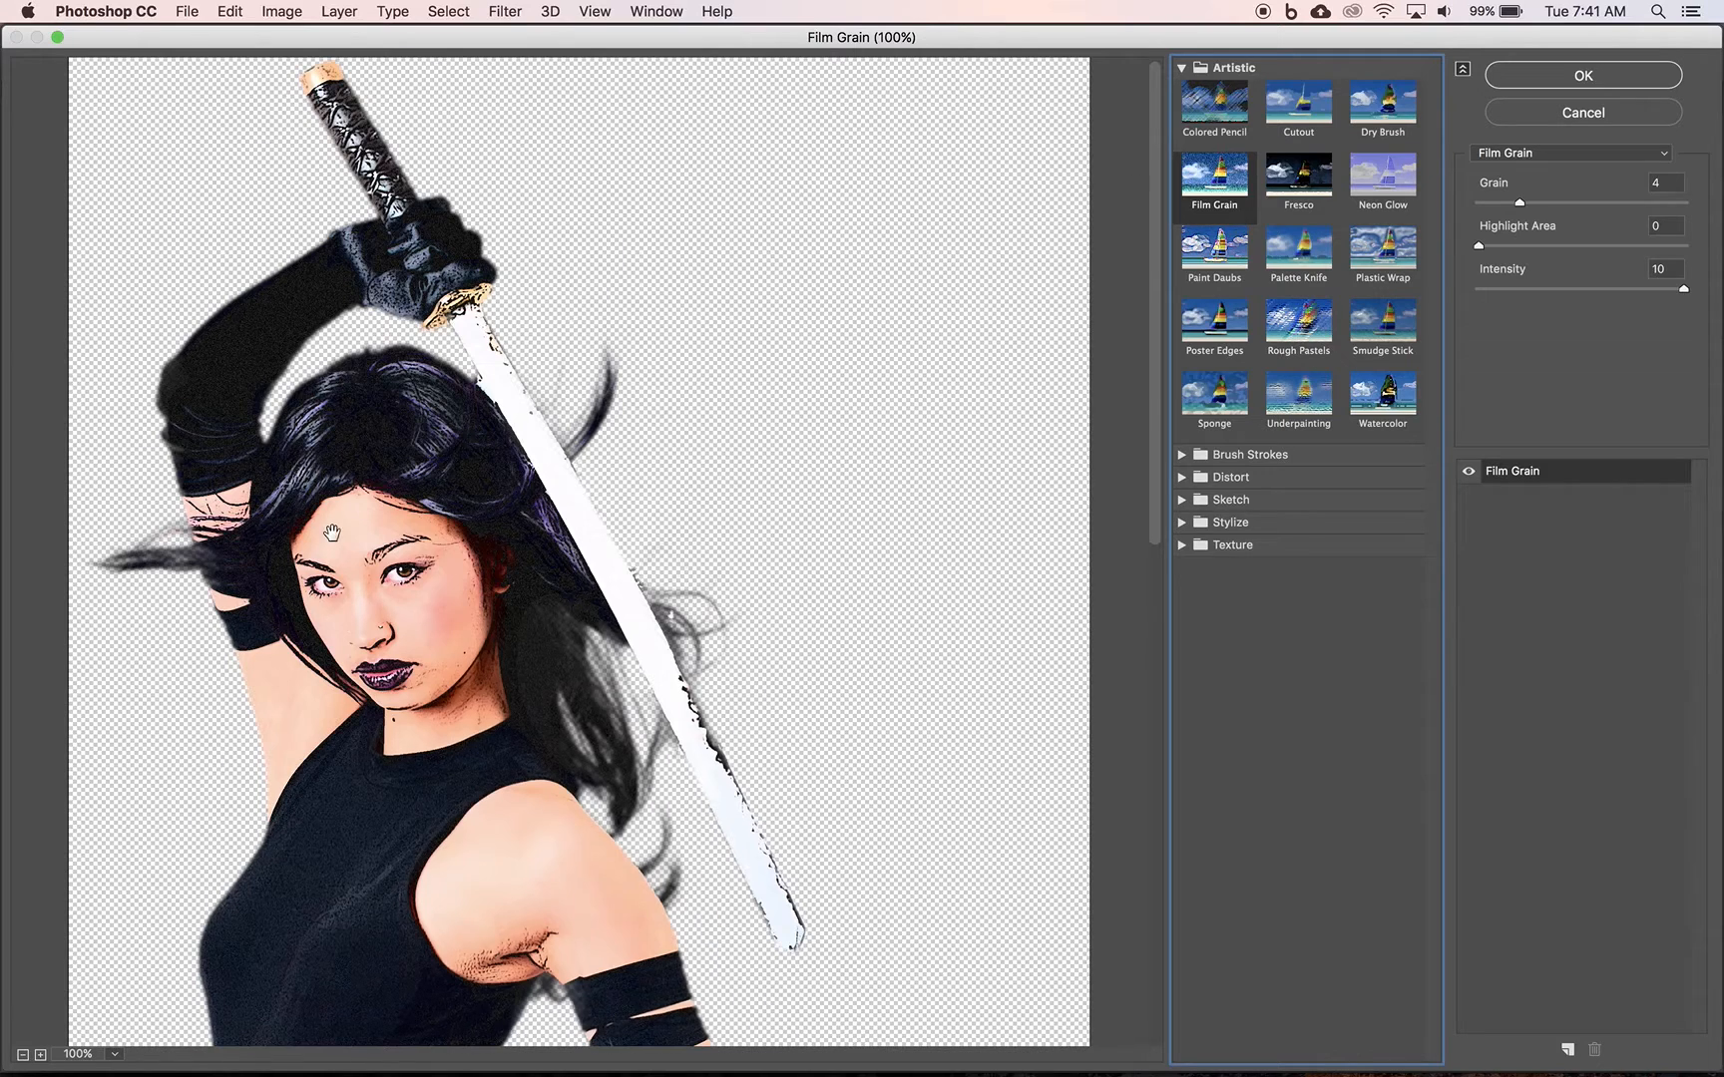
pyautogui.scroll(-8, 332, 534)
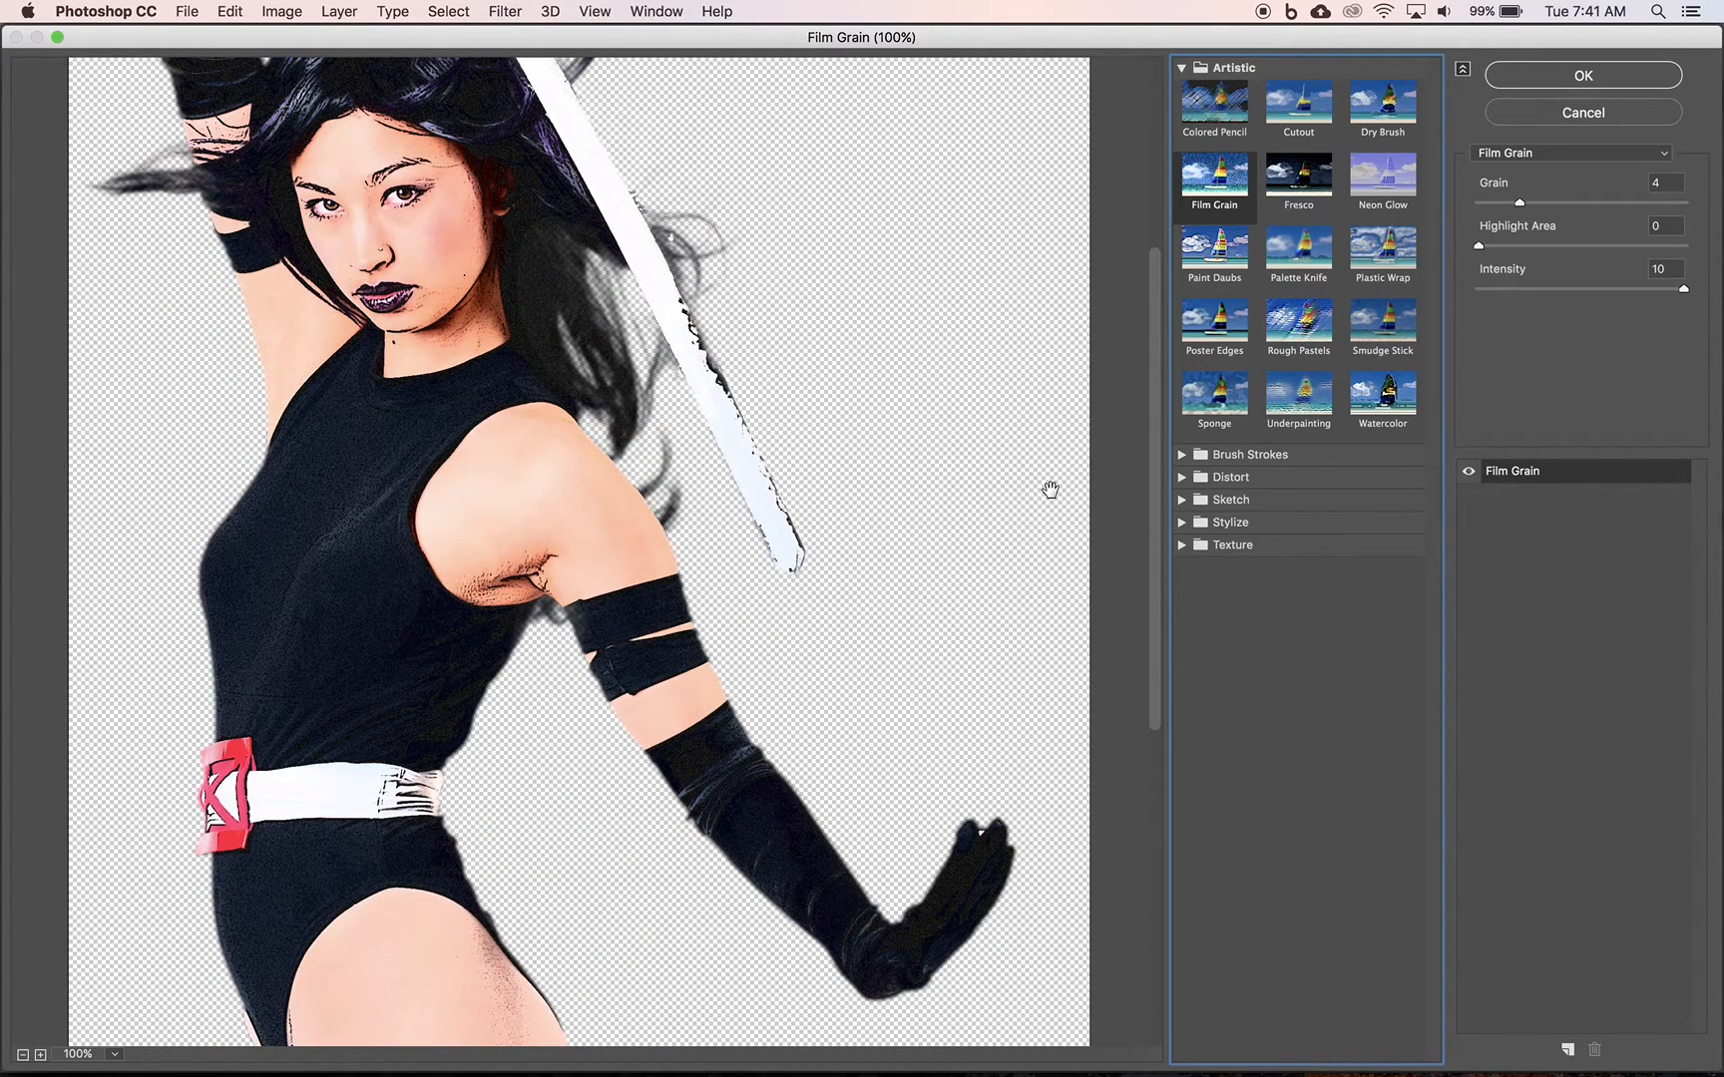
pyautogui.click(1202, 185)
# Set the Film Grain Highlight Area to 6 and Intensity to 6, check the preview, and apply the filter
pyautogui.click(1658, 226)
pyautogui.write('10')
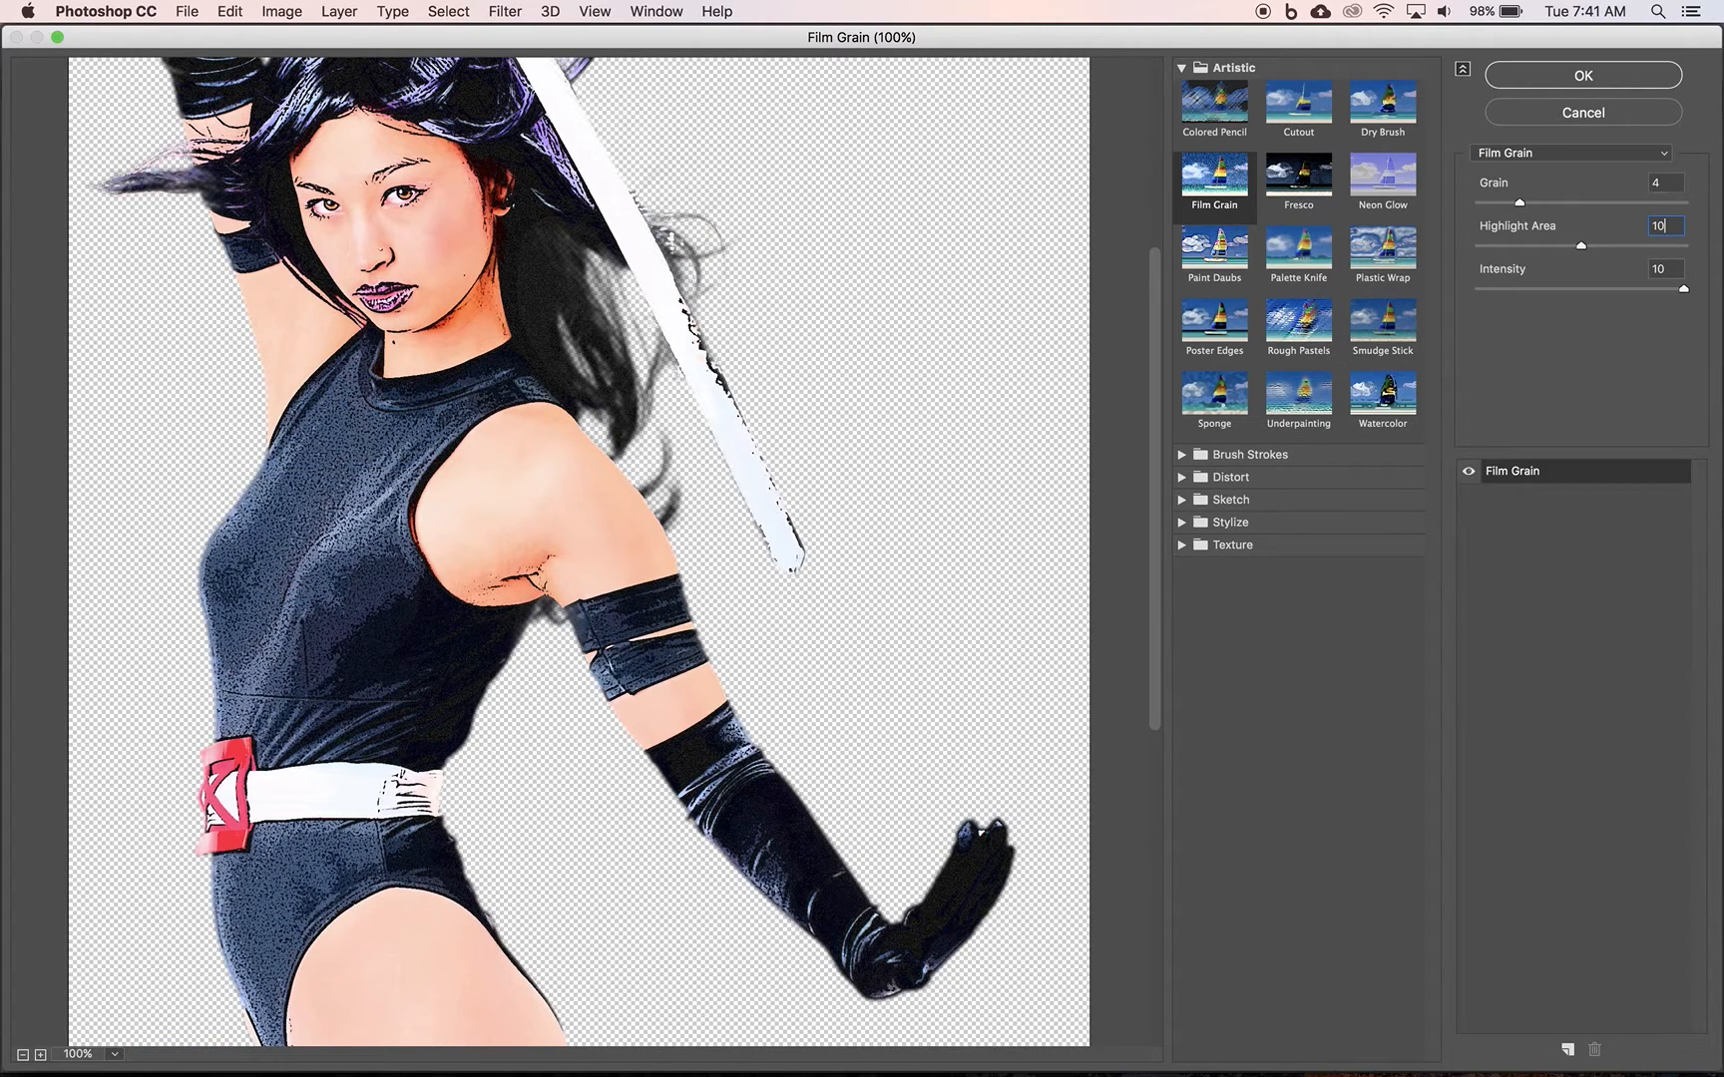
pyautogui.doubleClick(1662, 224)
pyautogui.write('6')
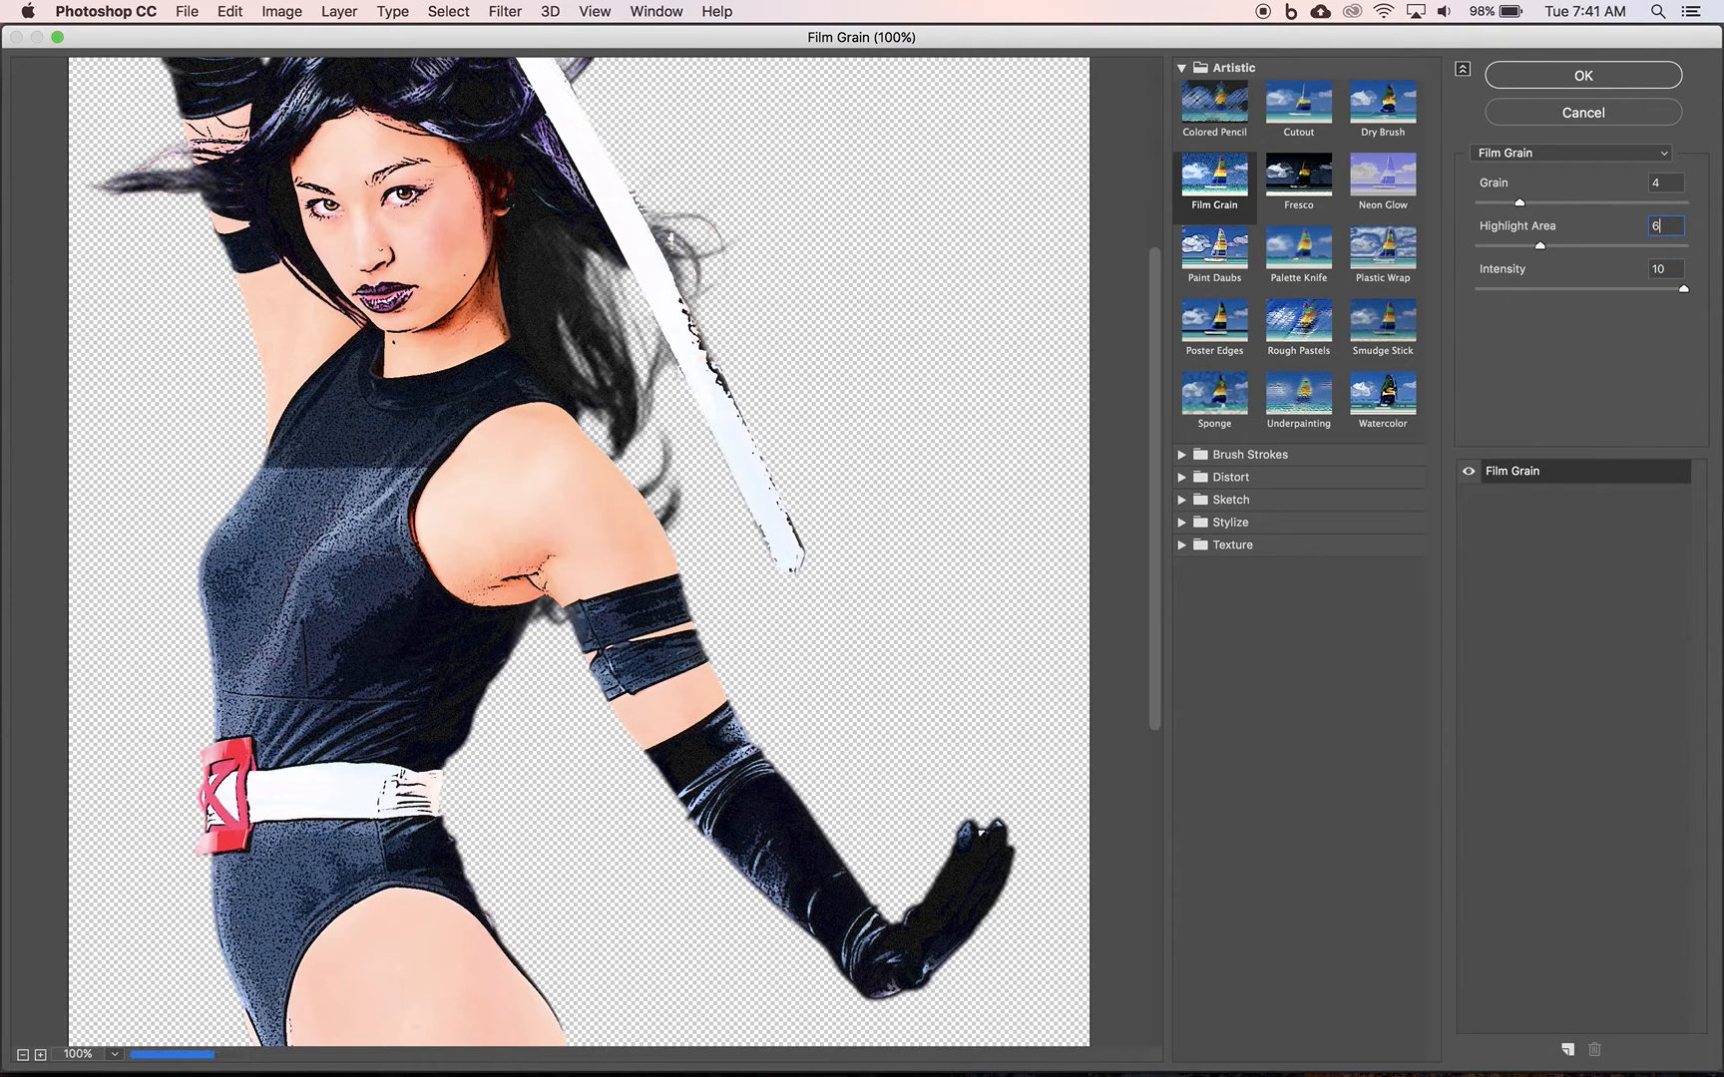
pyautogui.press('Tab')
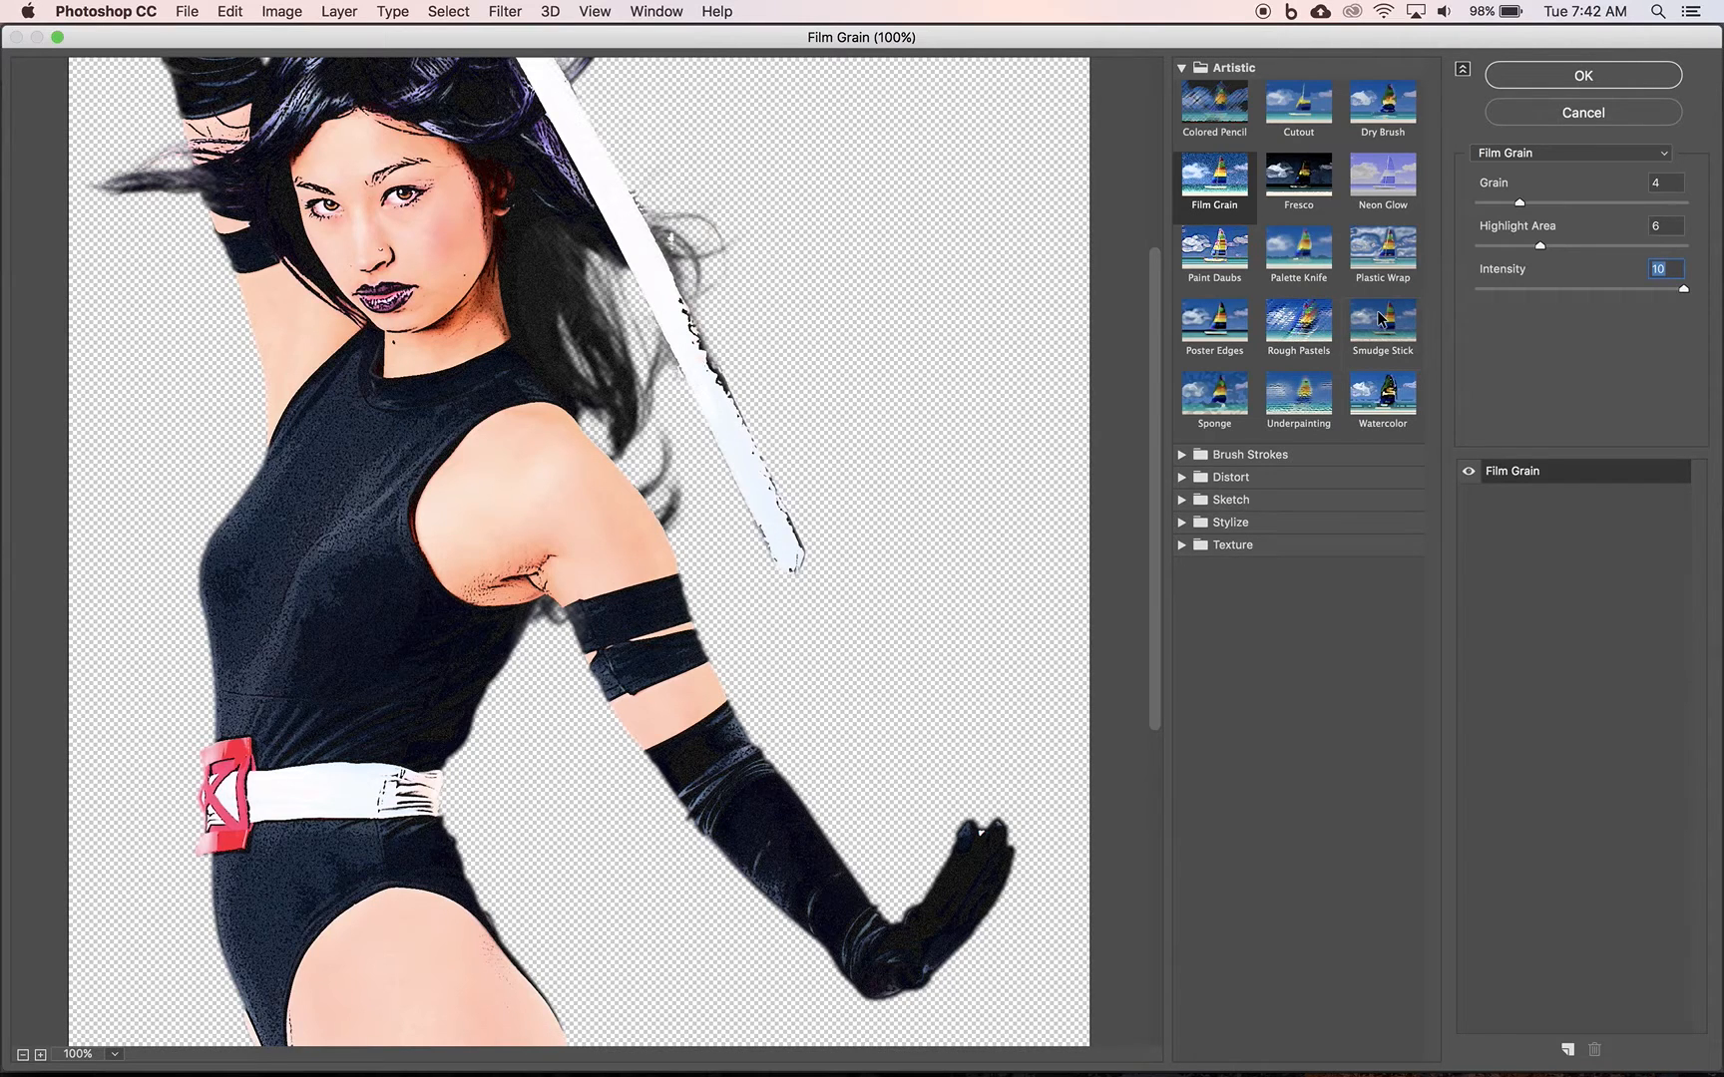
pyautogui.write('6')
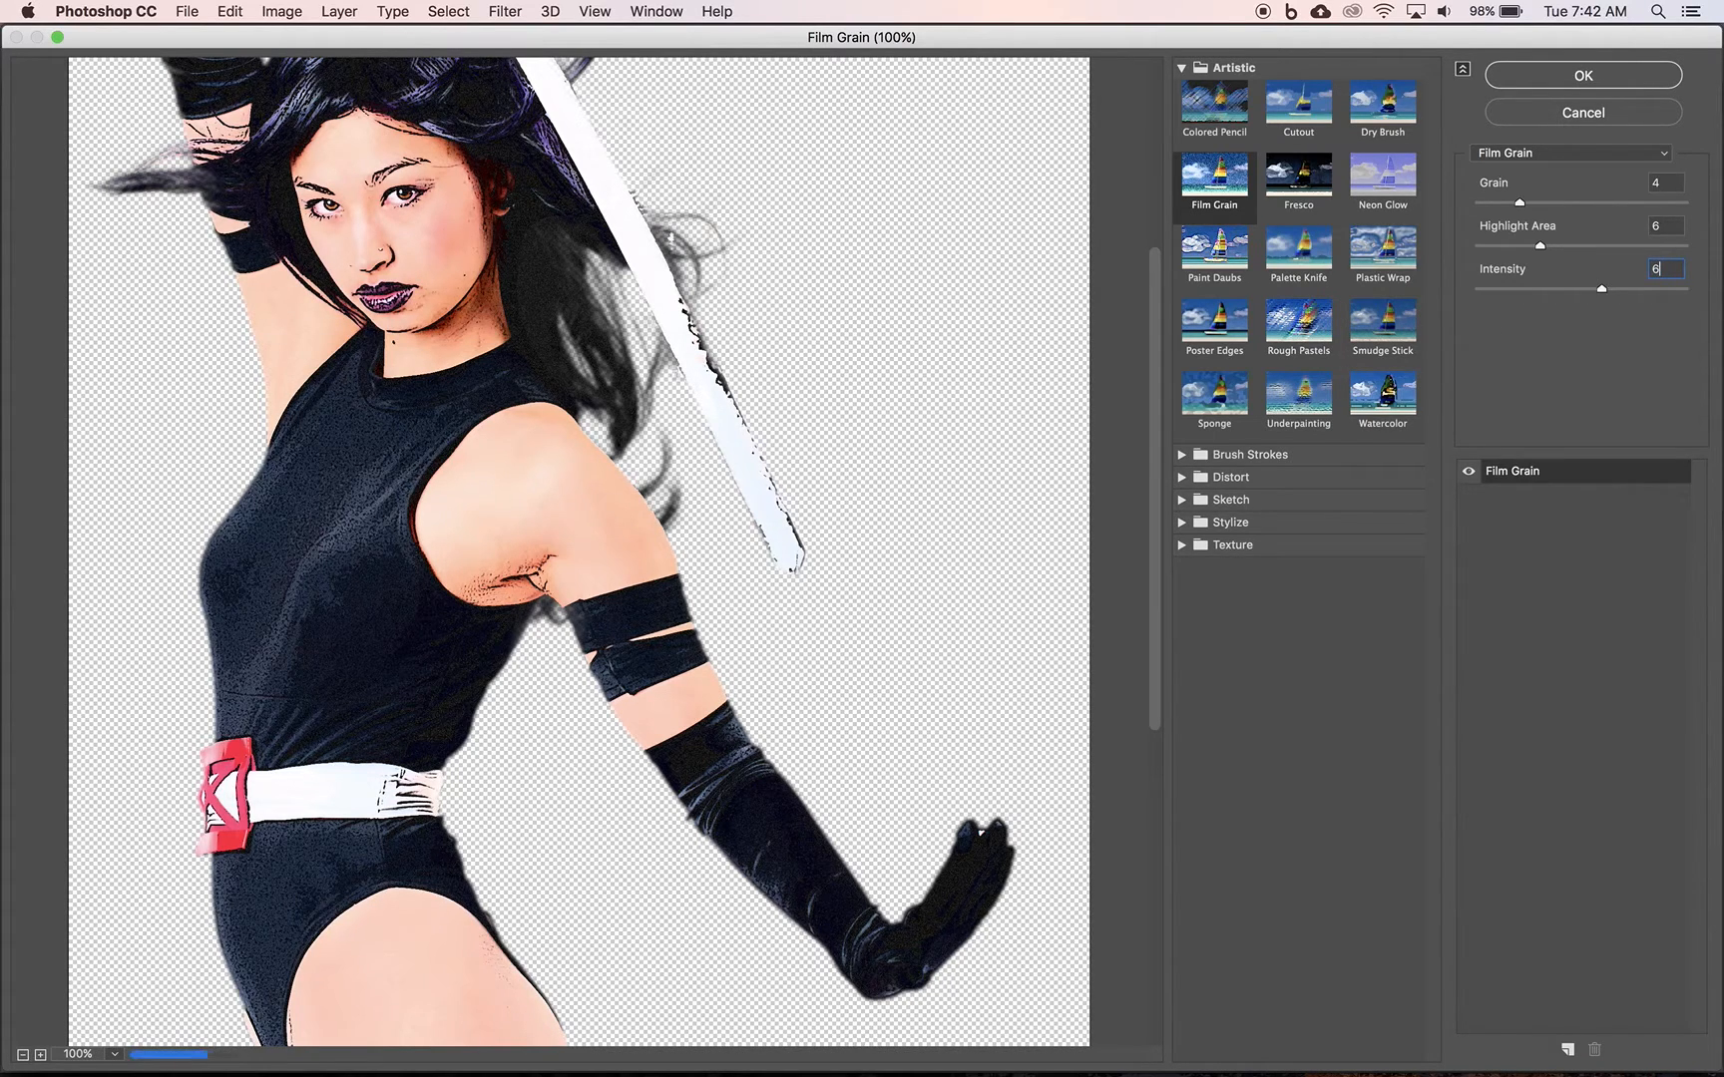
pyautogui.press('Tab')
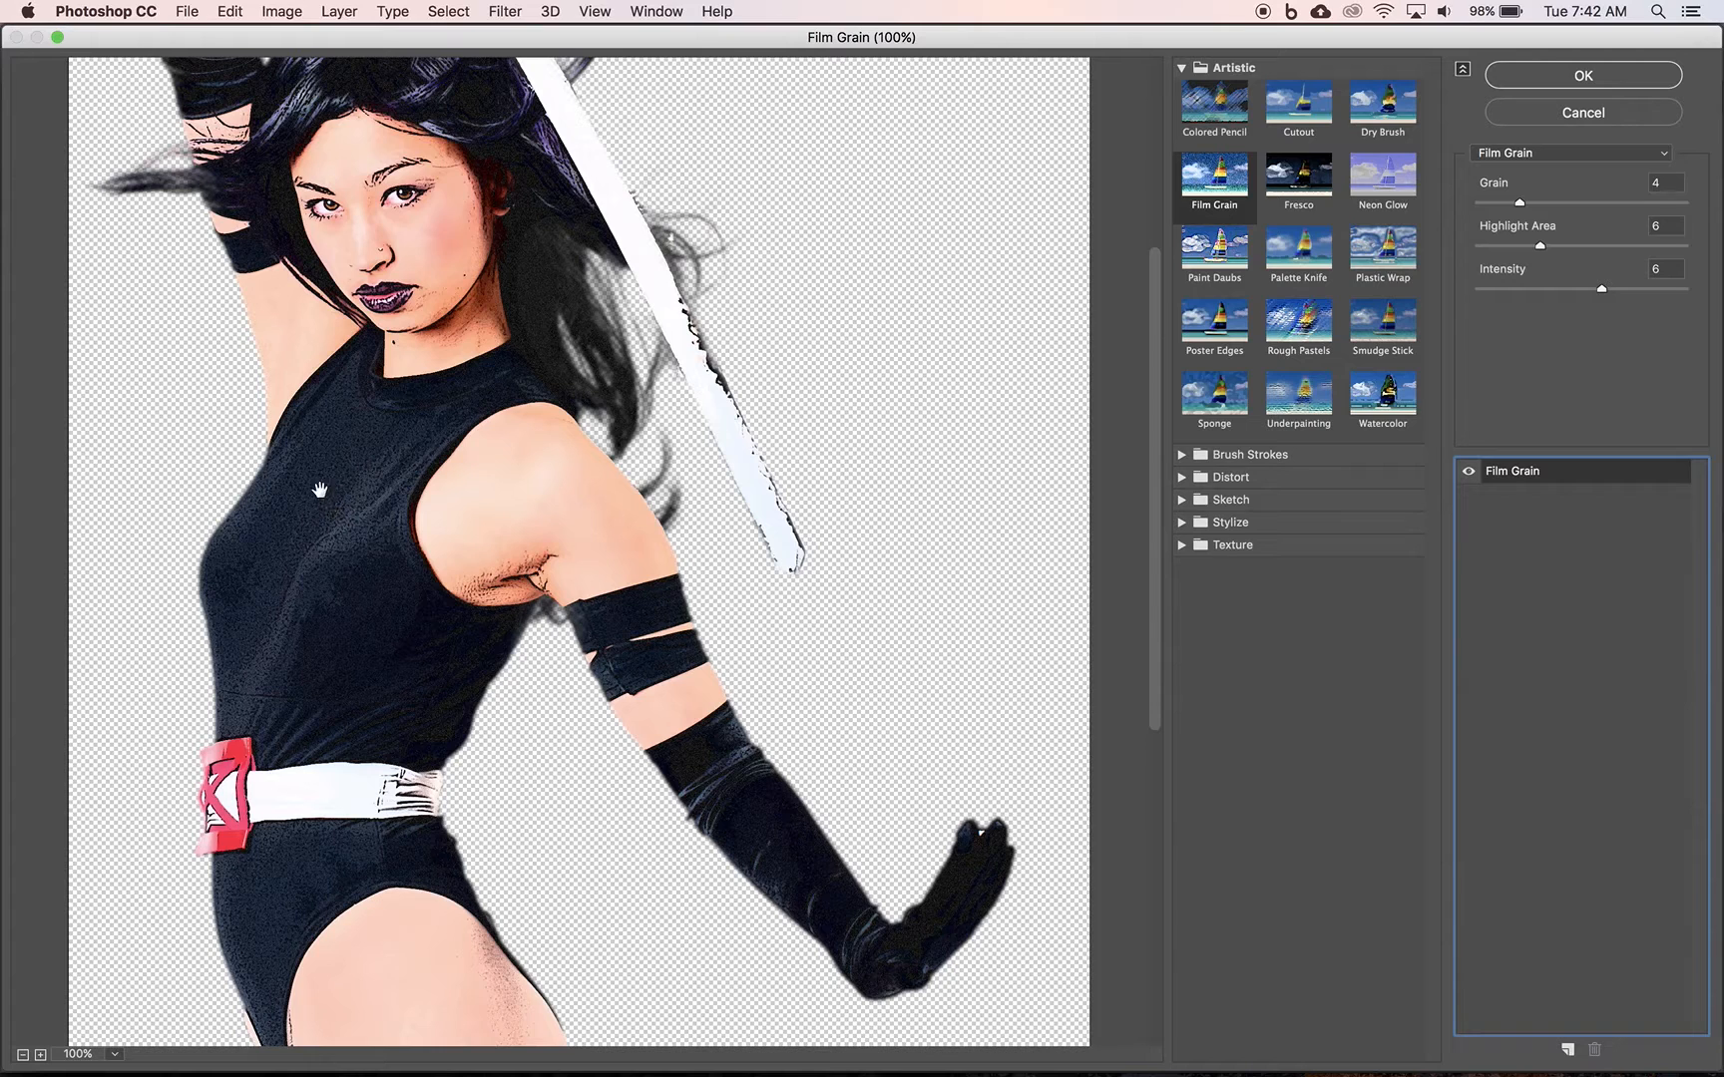
pyautogui.moveTo(319, 145); pyautogui.dragTo(320, 294)
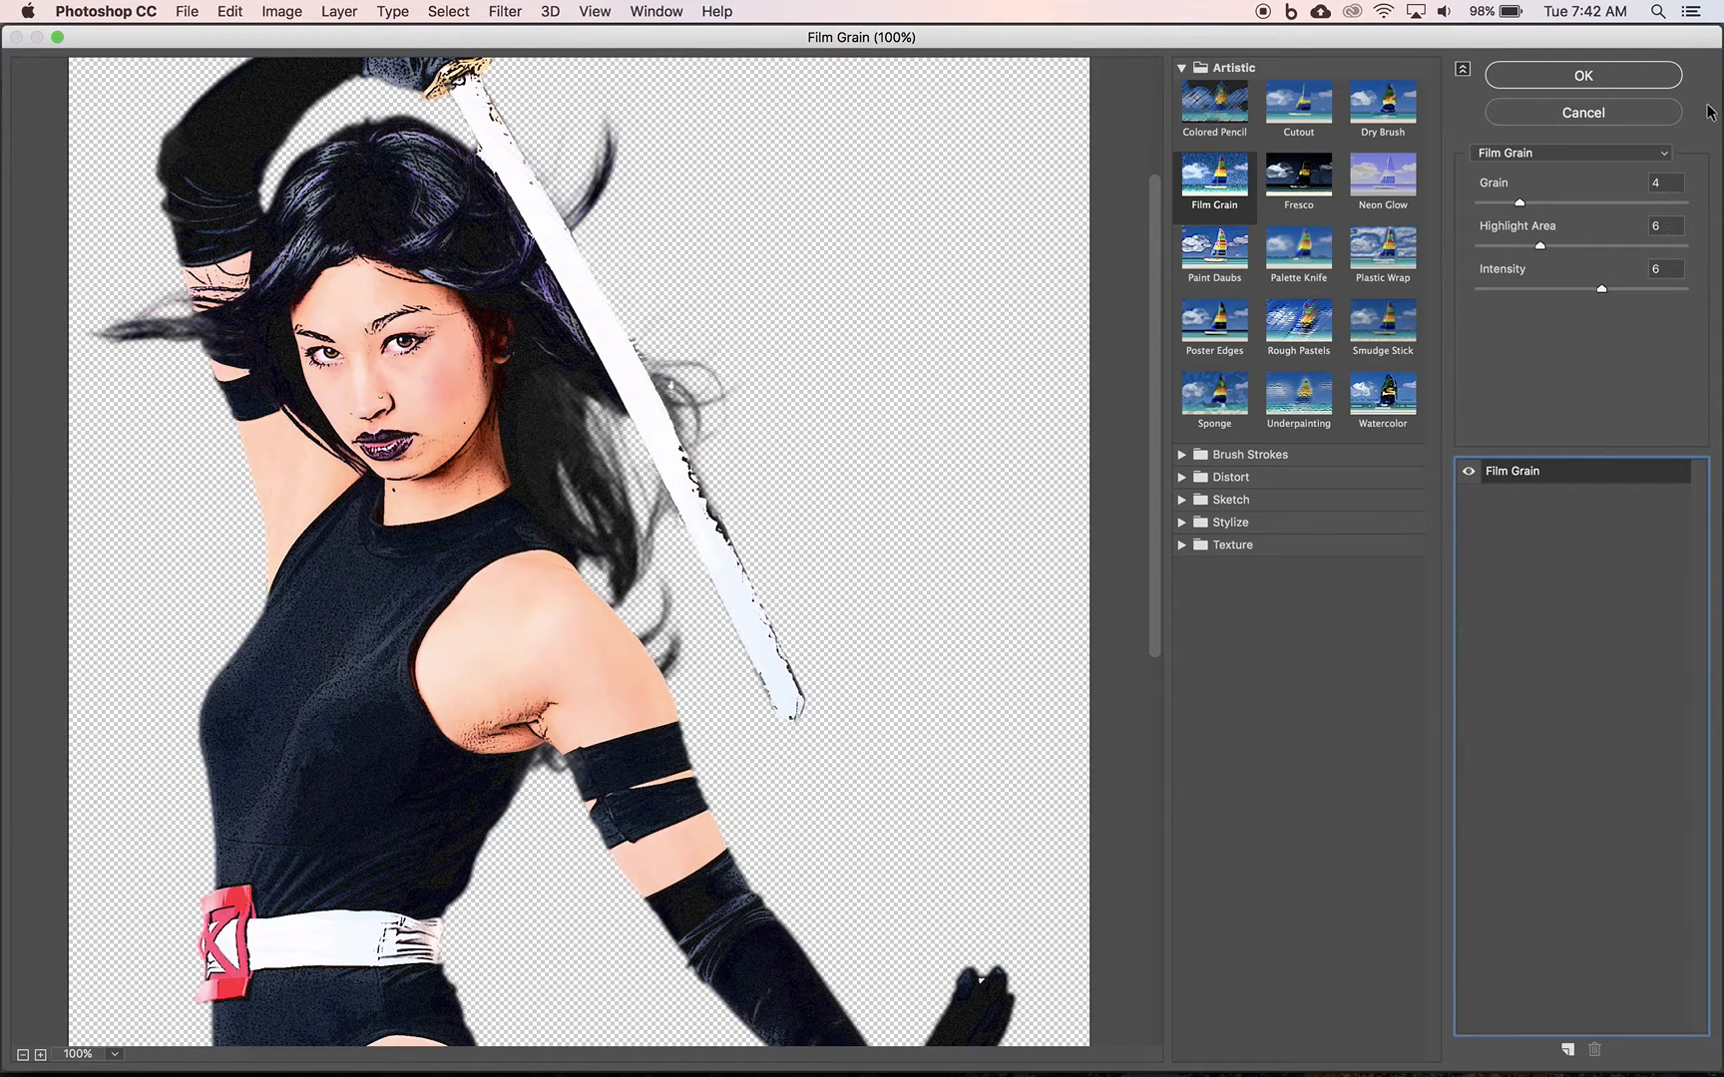
pyautogui.click(1587, 77)
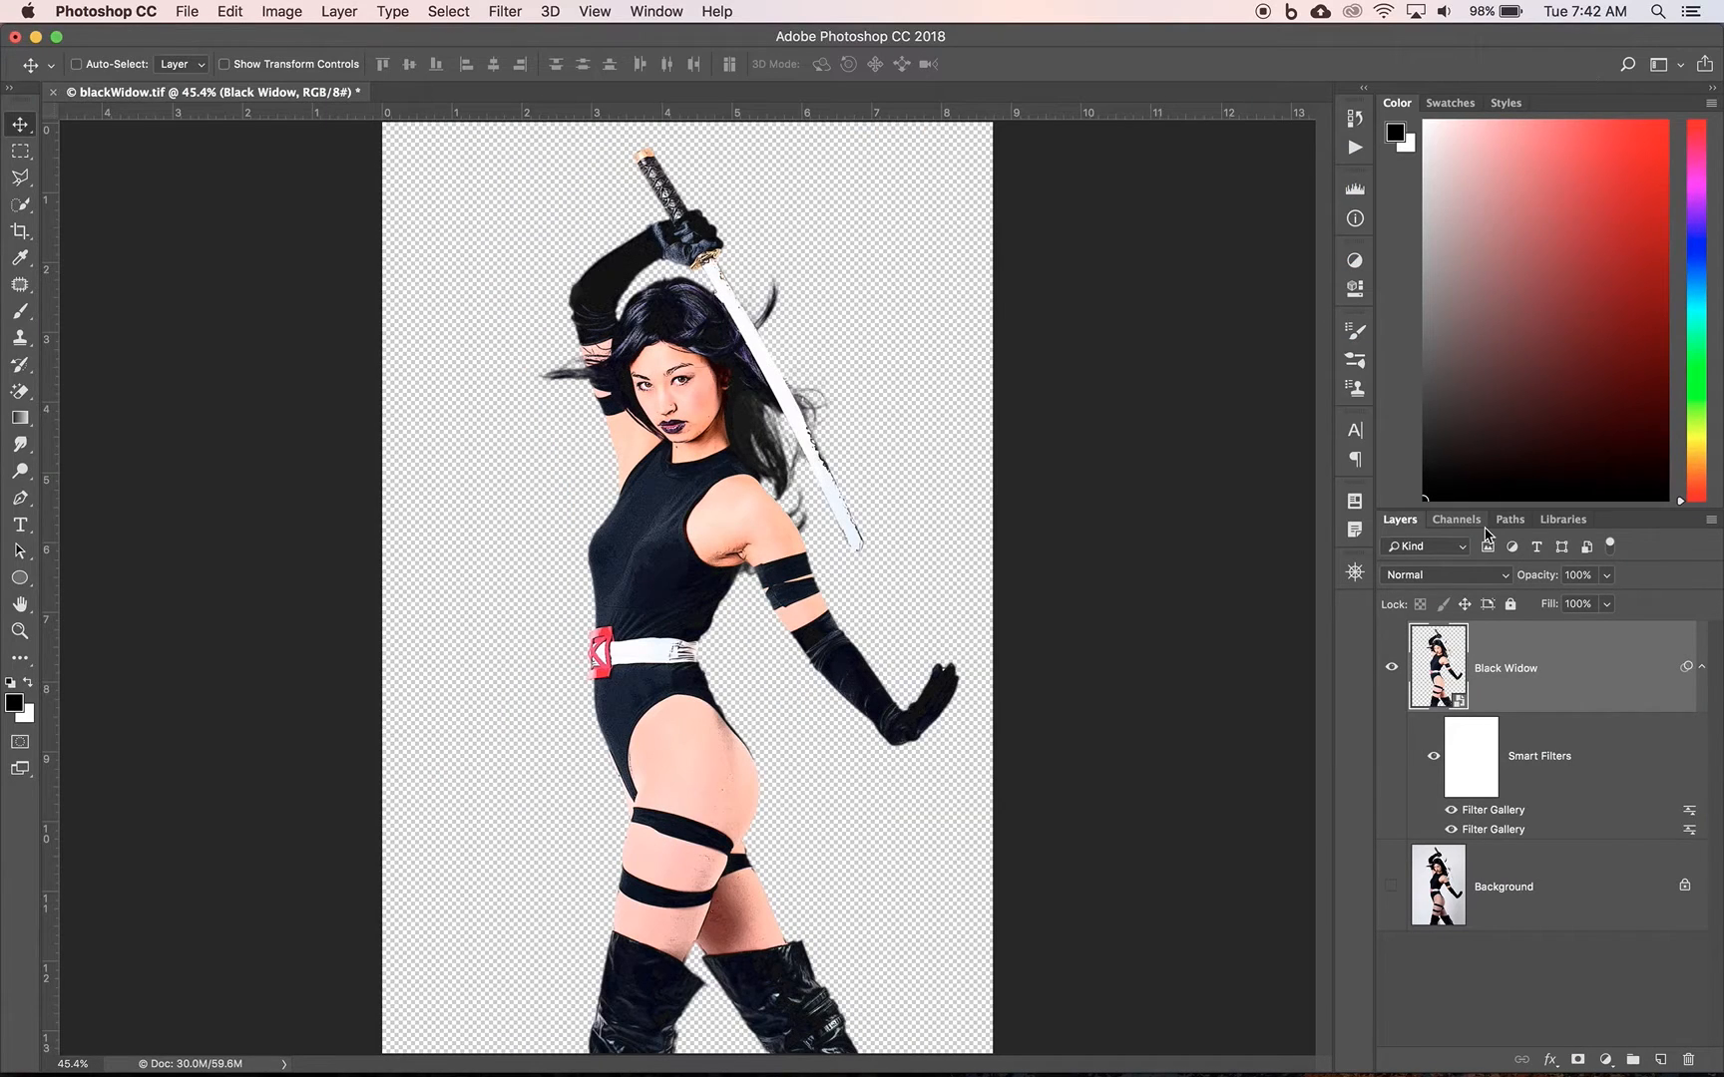
# Switch each of the two Filter Gallery smart filters off and back on to compare their effects on the figure
pyautogui.click(1452, 811)
pyautogui.click(1452, 810)
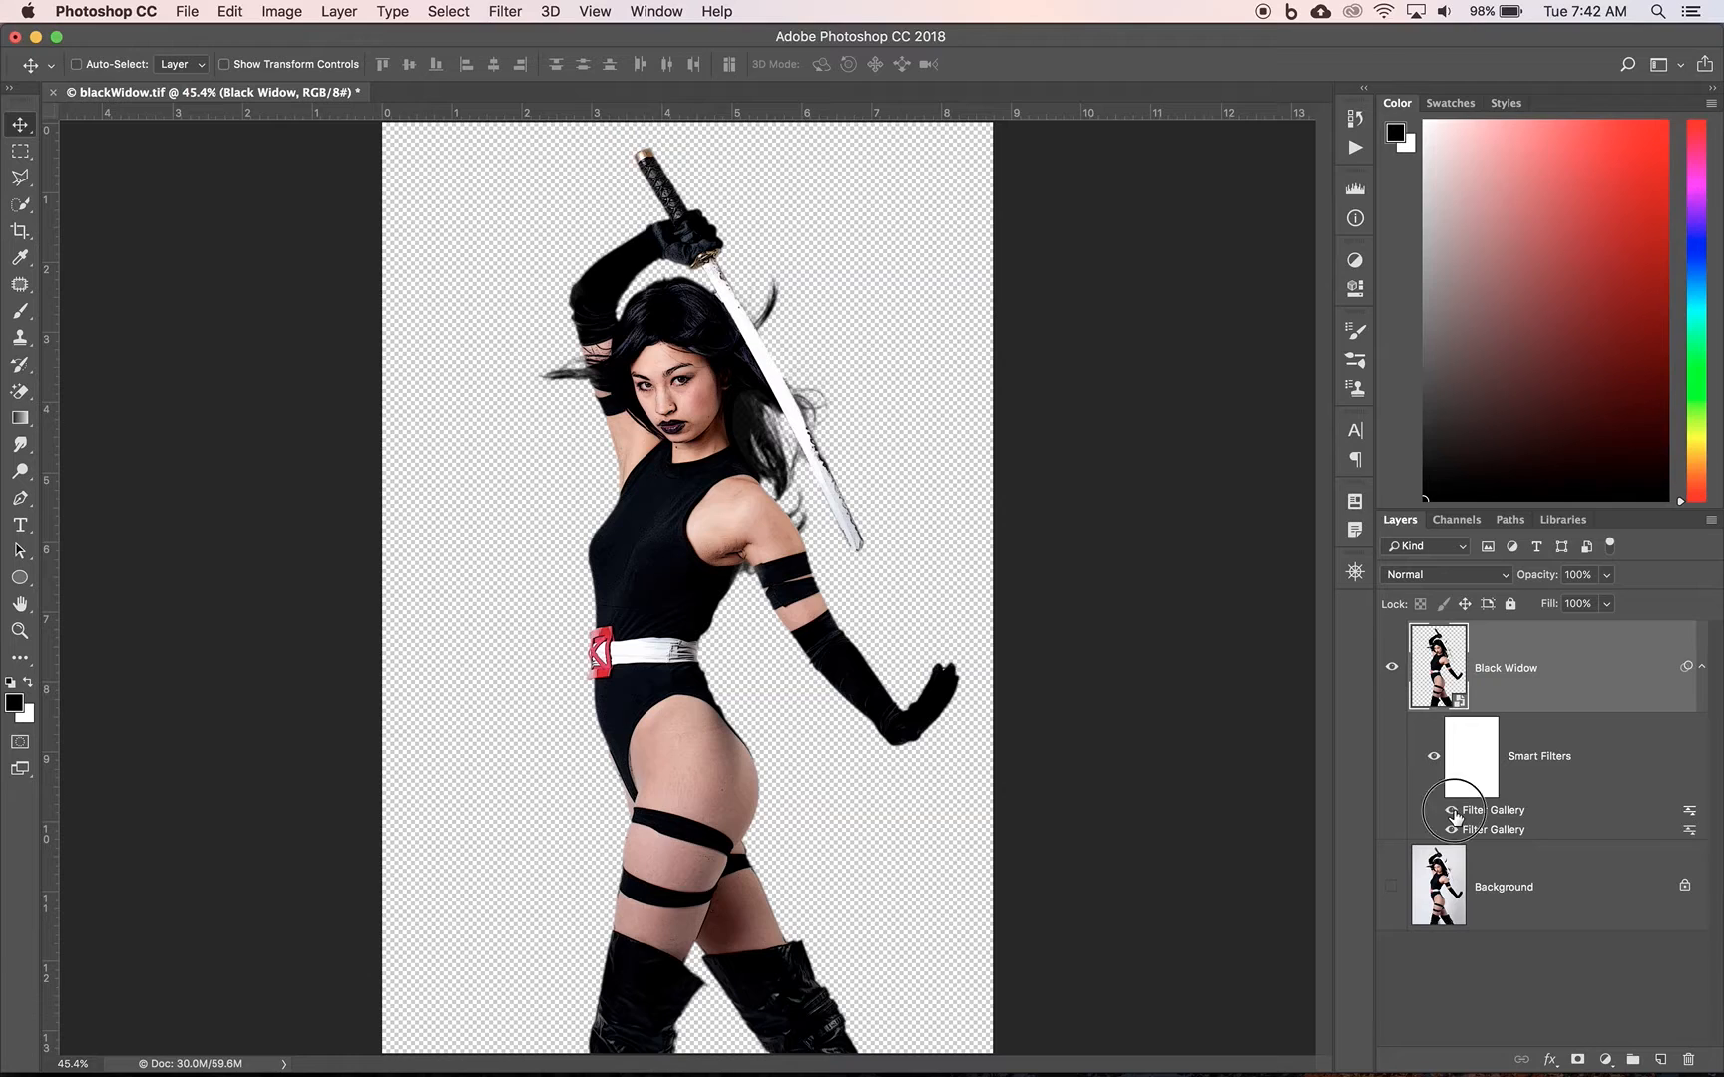
pyautogui.click(1452, 830)
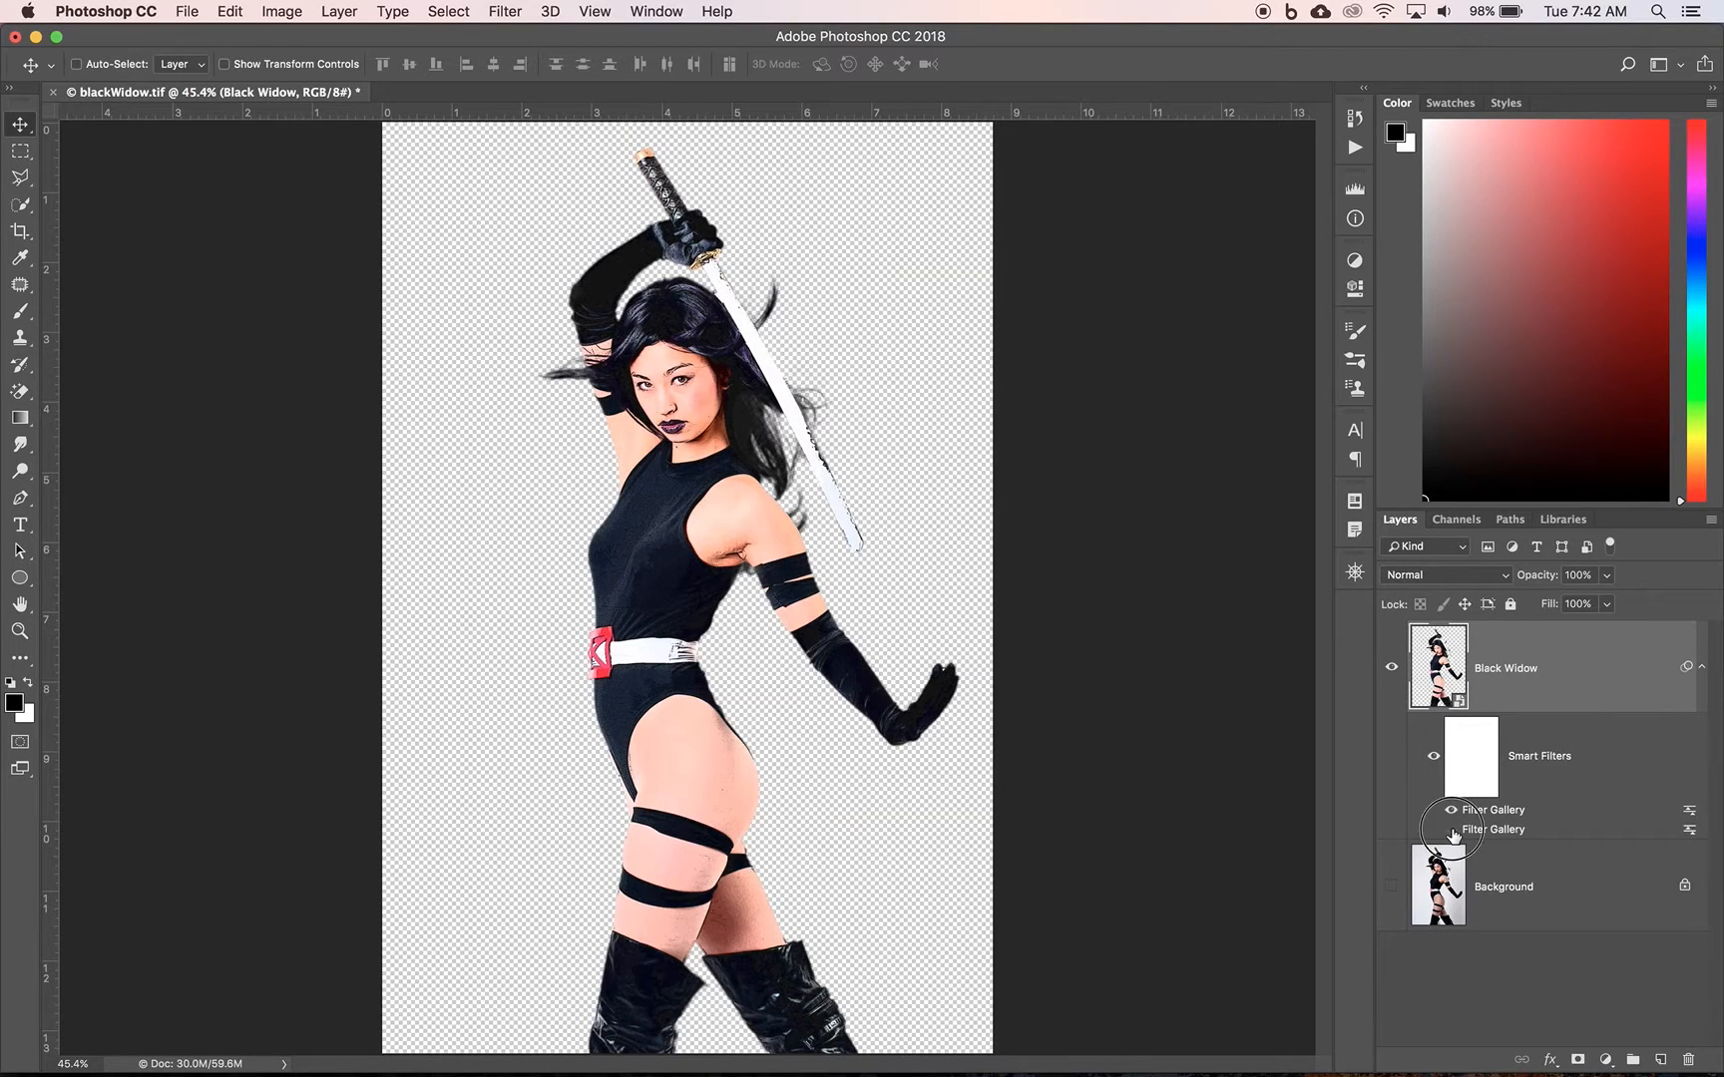
pyautogui.click(1452, 831)
# Apply the Pixelate filter Color Halftone to the Black Widow layer with a maximum radius of 4 pixels, and inspect the dots up close
pyautogui.click(502, 12)
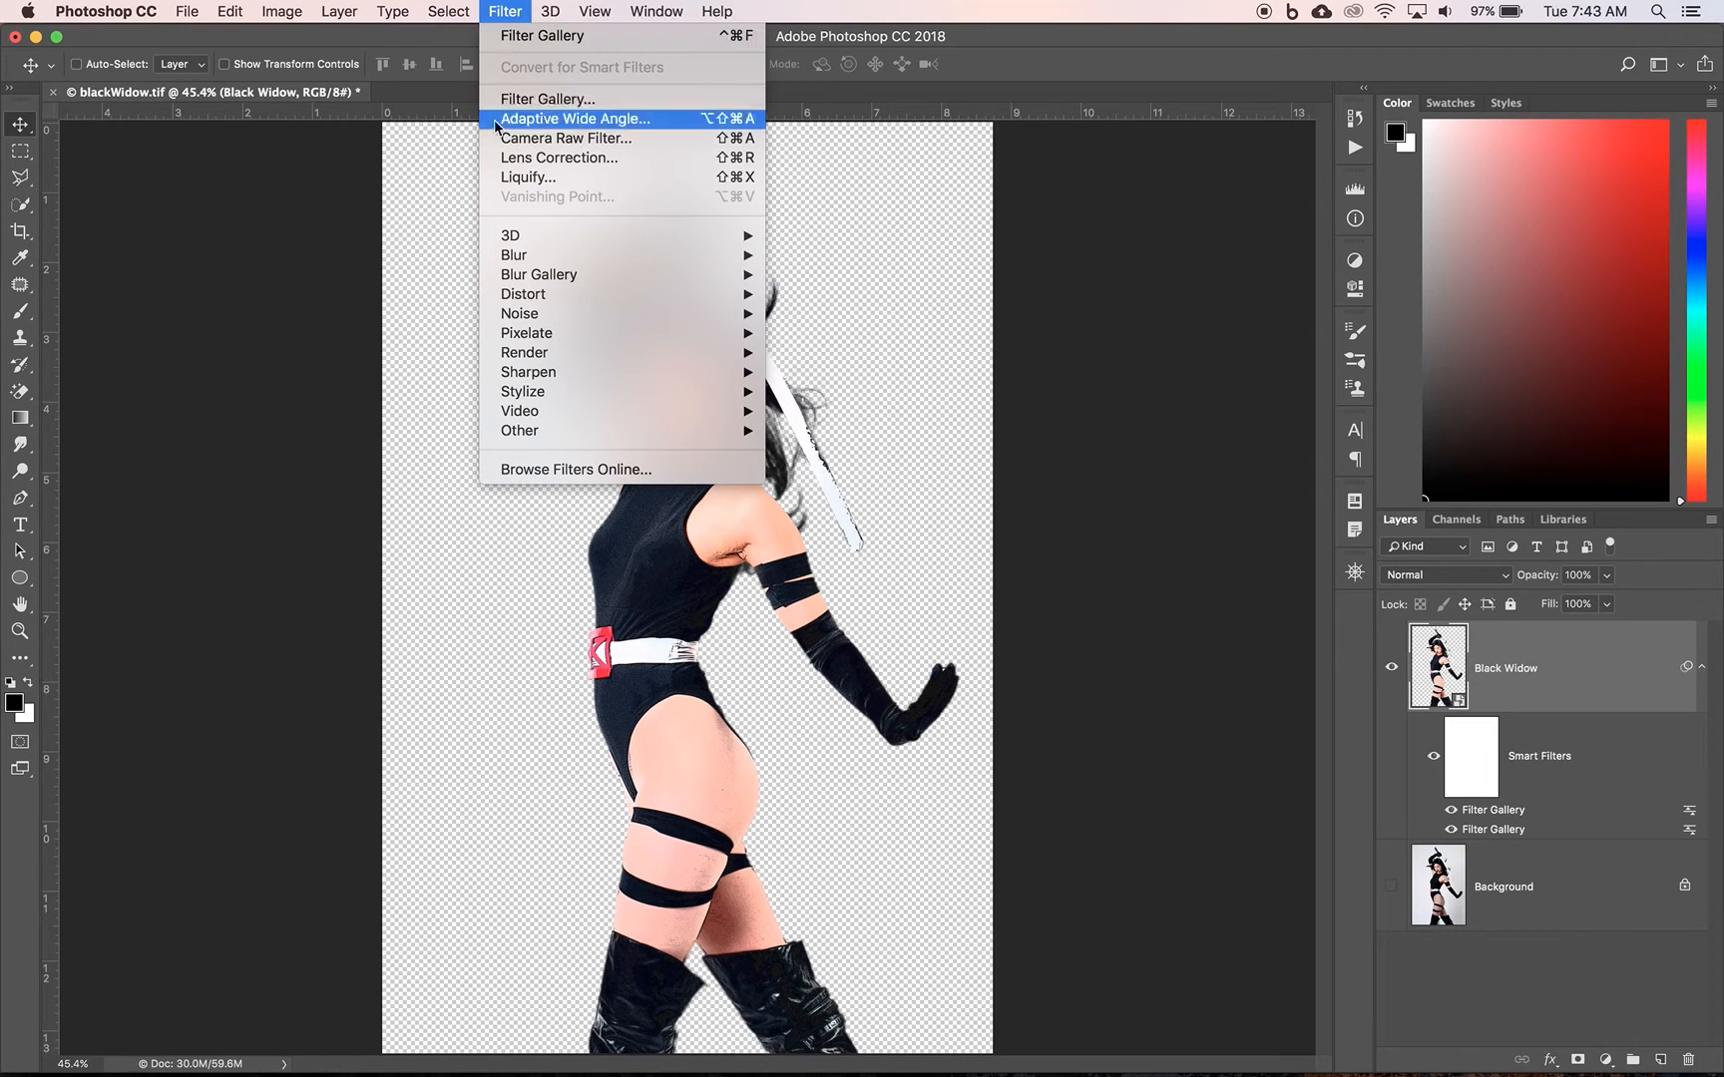
pyautogui.moveTo(526, 342)
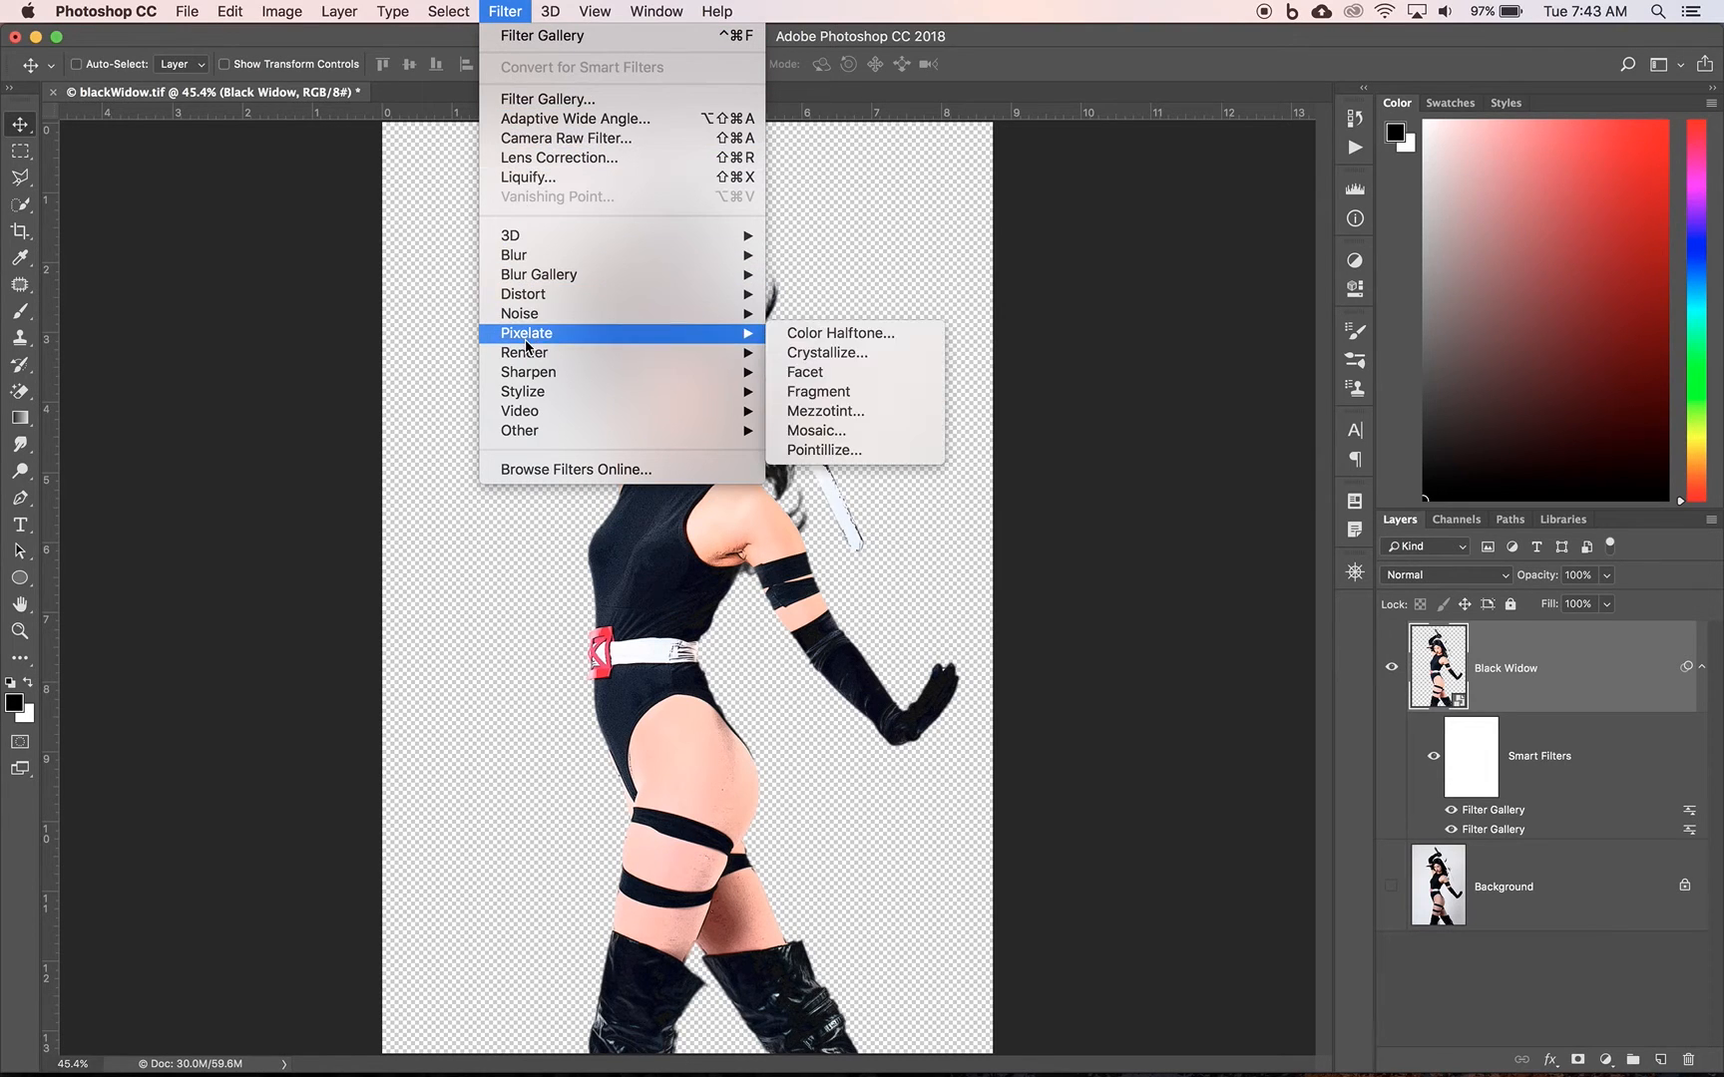
pyautogui.click(823, 337)
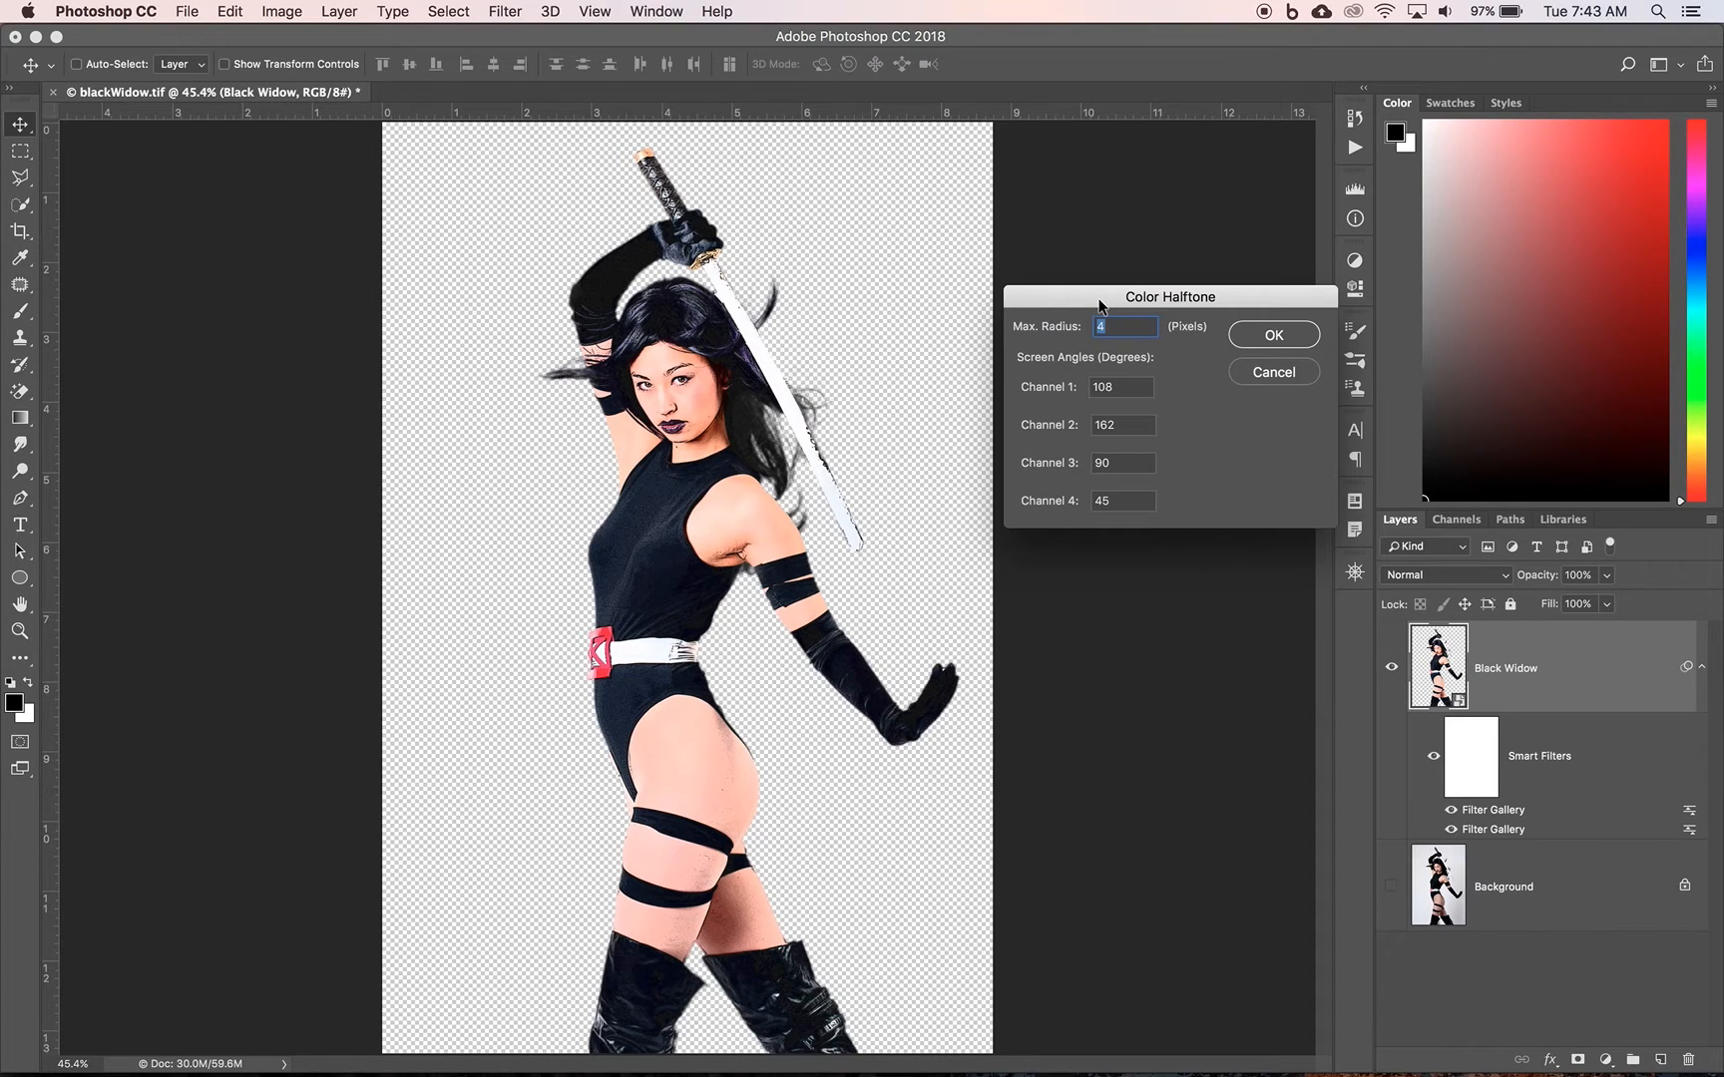
pyautogui.moveTo(1099, 305); pyautogui.dragTo(1049, 250)
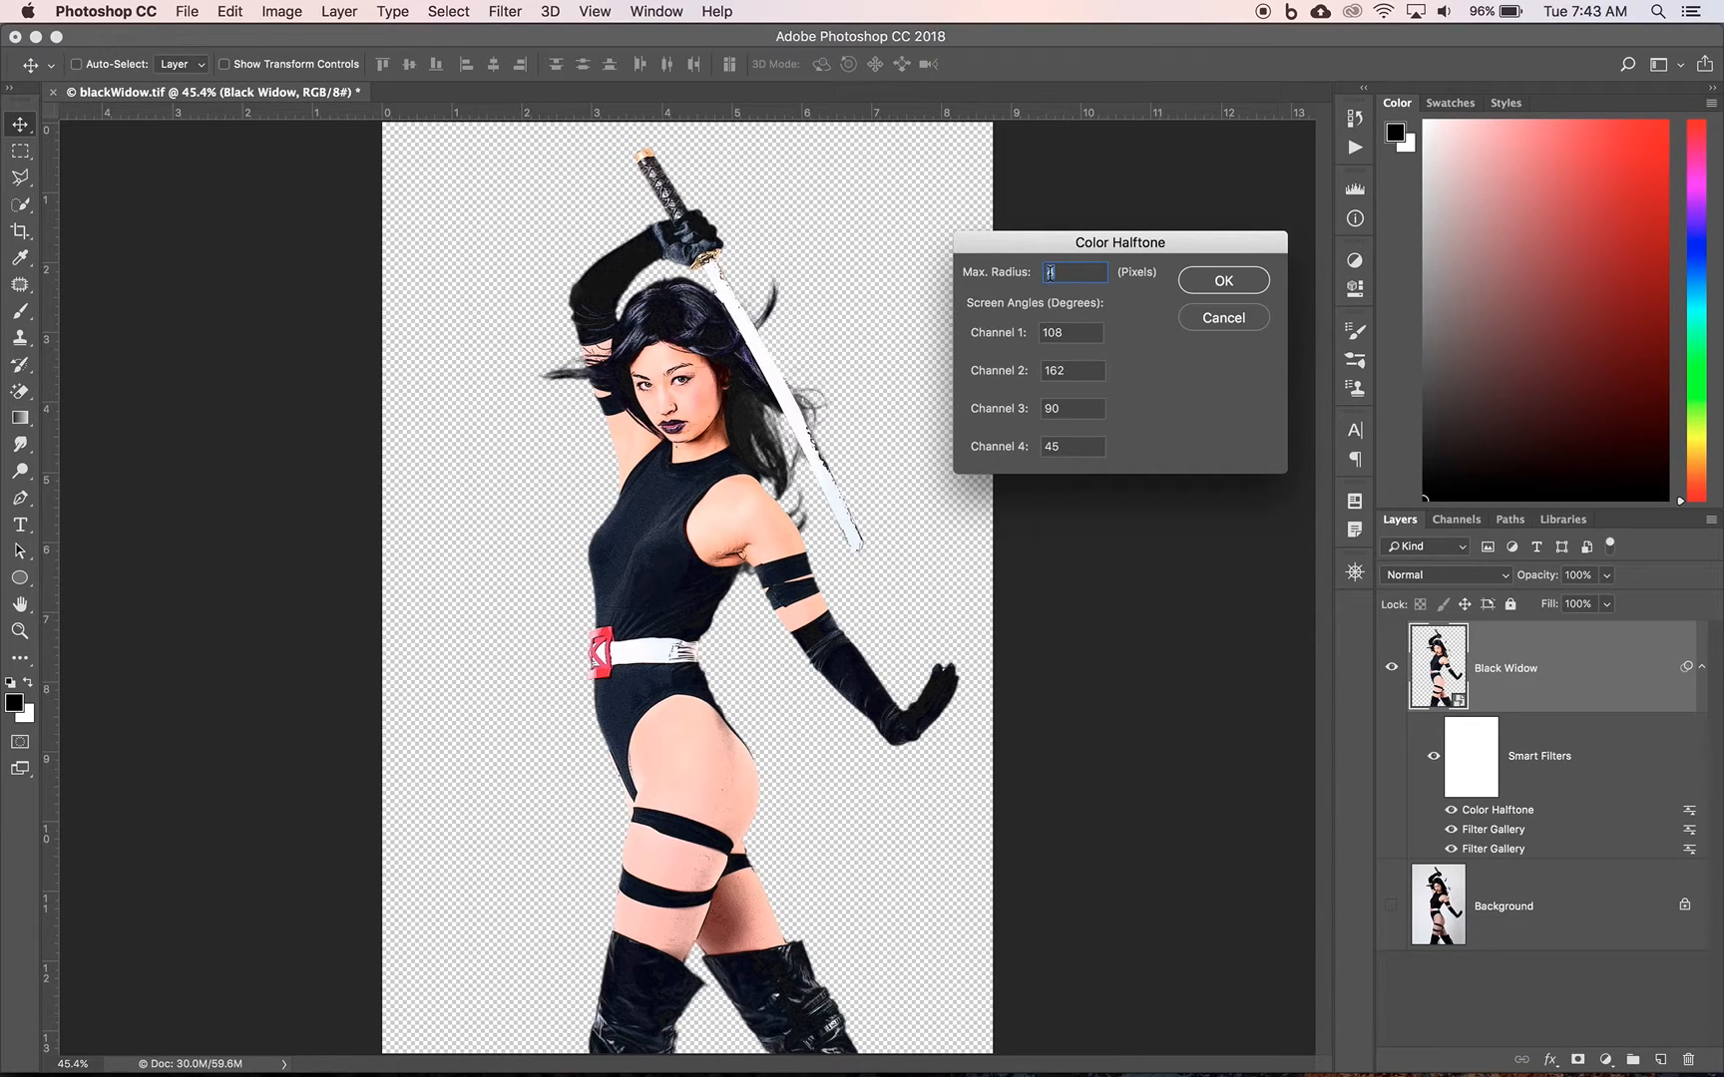
pyautogui.click(1225, 282)
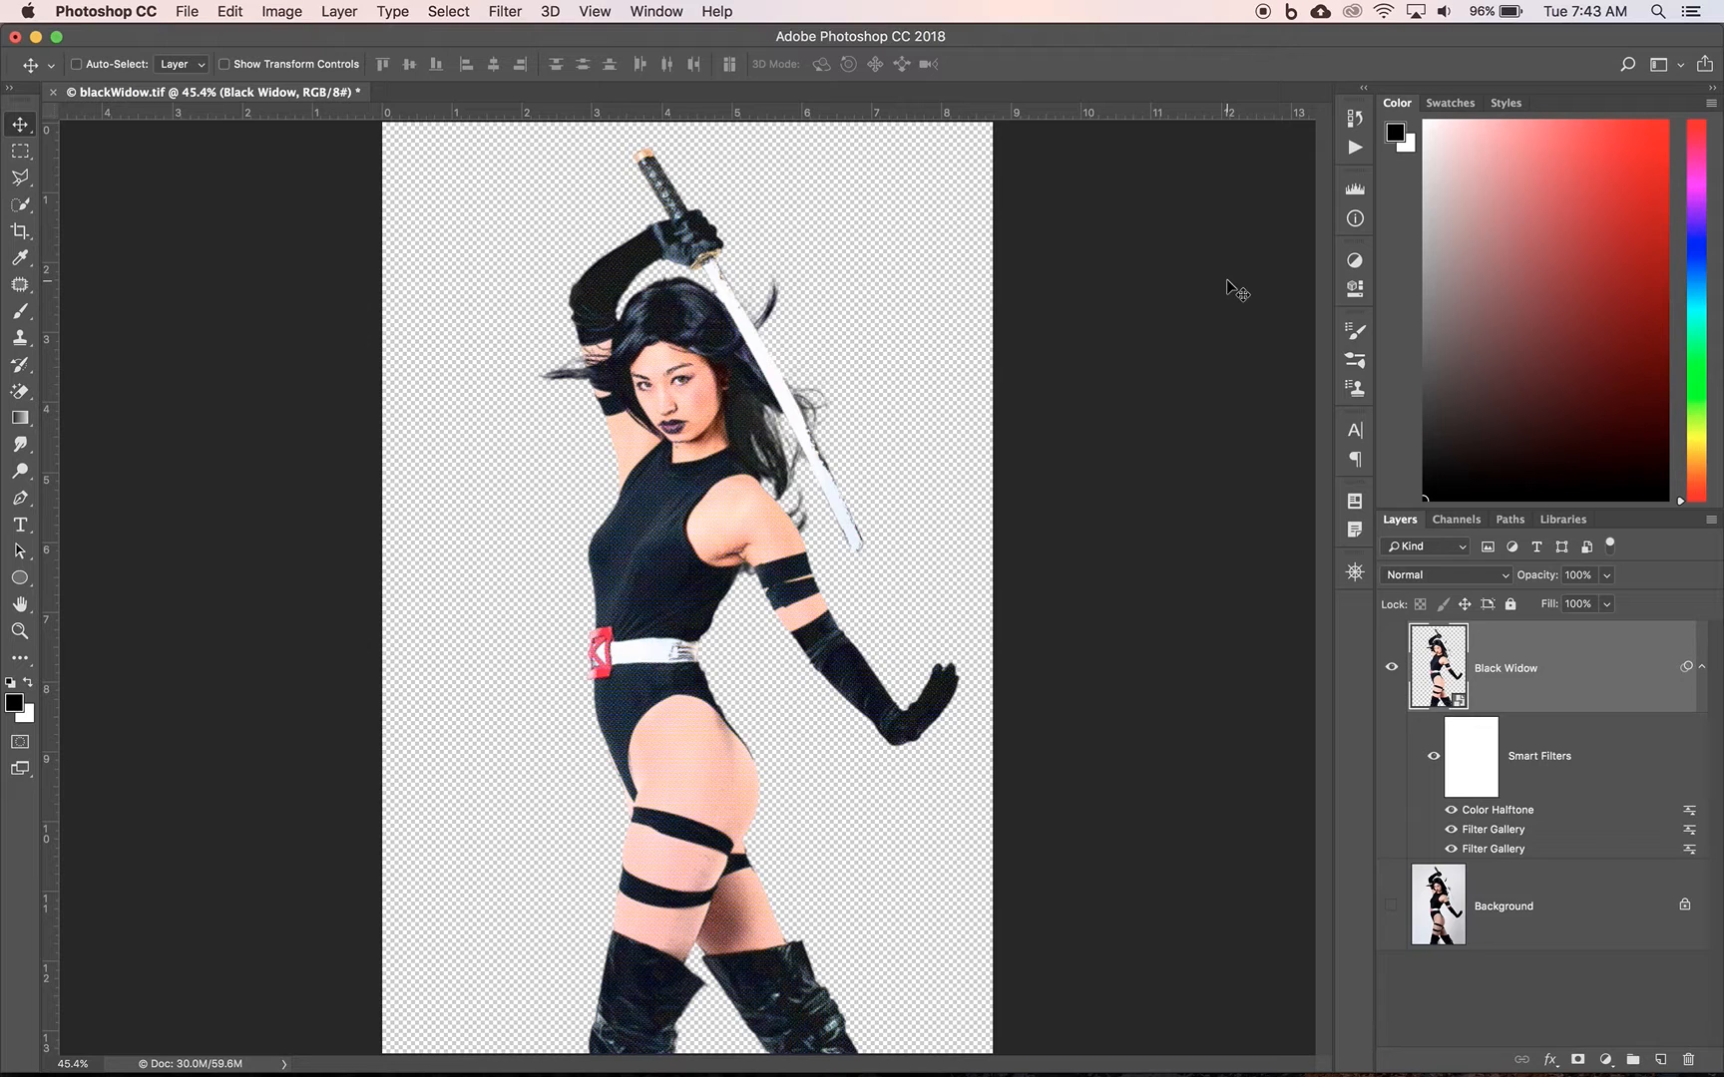
pyautogui.click(19, 633)
pyautogui.moveTo(615, 534); pyautogui.dragTo(828, 593)
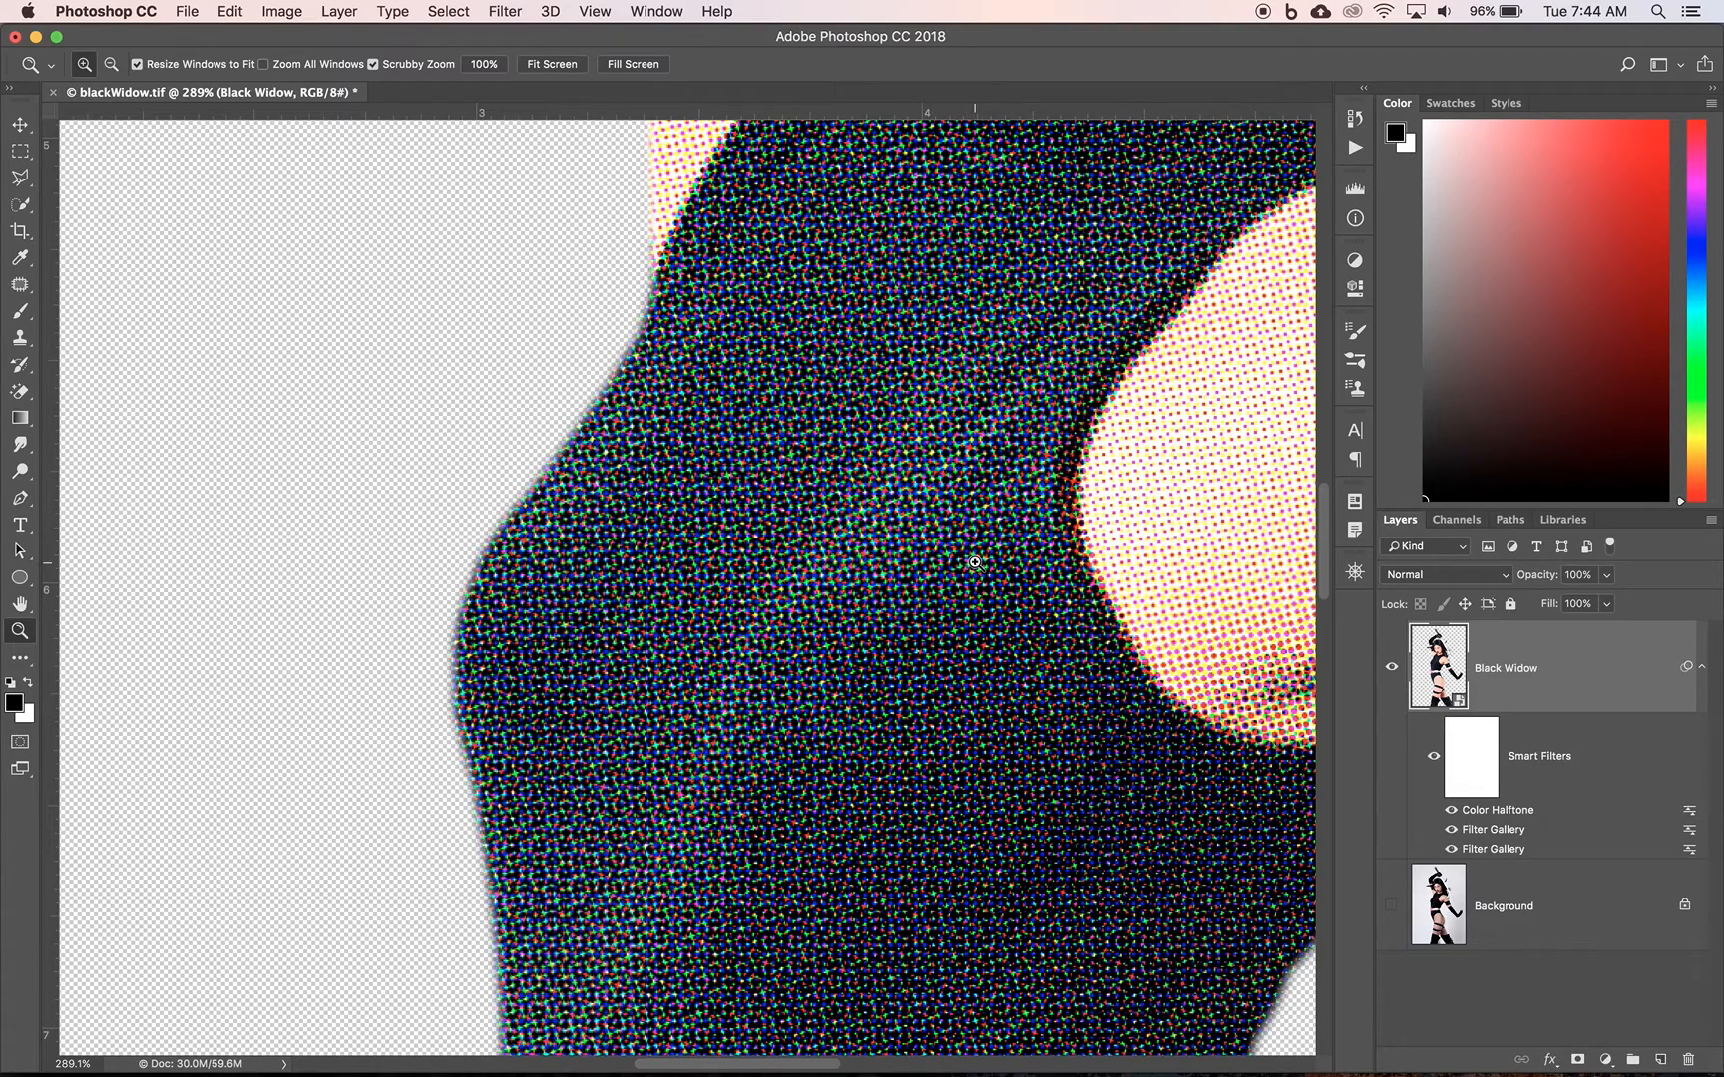
pyautogui.press('super+0')
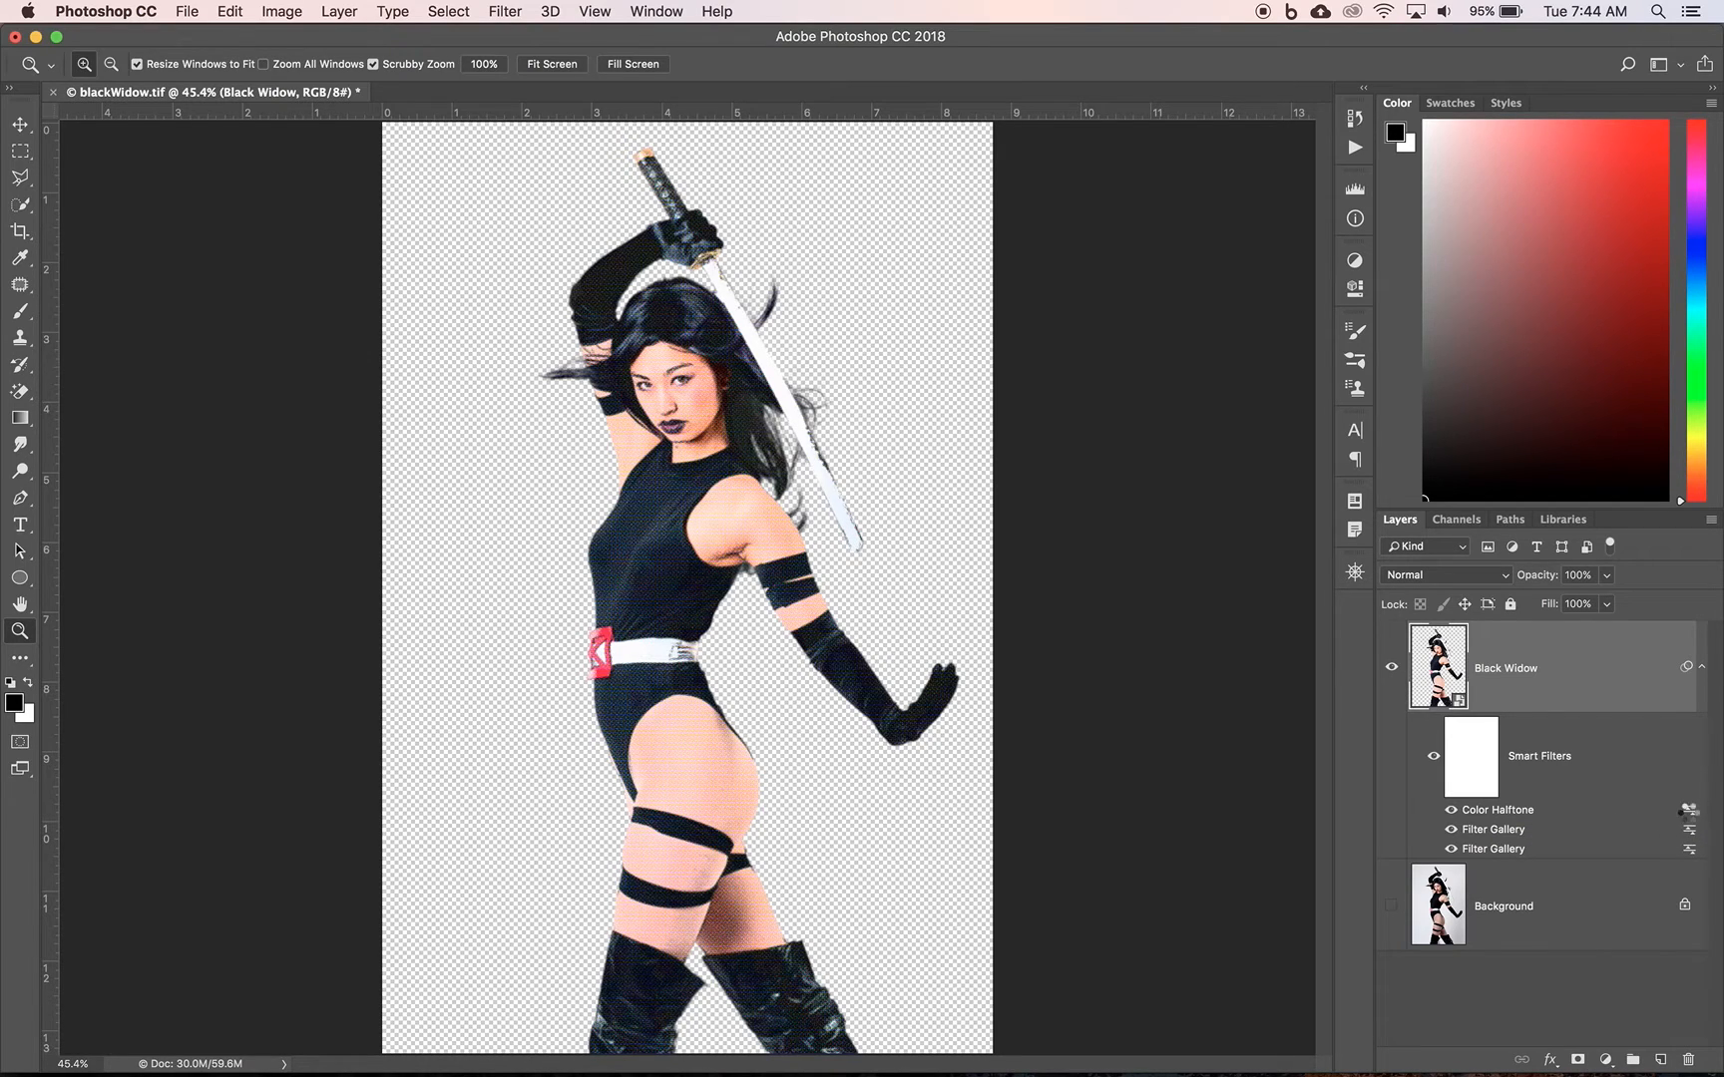
# Set the Color Halftone smart filter's blending mode to Soft Light and move its preview onto the leg with the black straps
pyautogui.doubleClick(1689, 818)
pyautogui.moveTo(891, 356); pyautogui.dragTo(1115, 276)
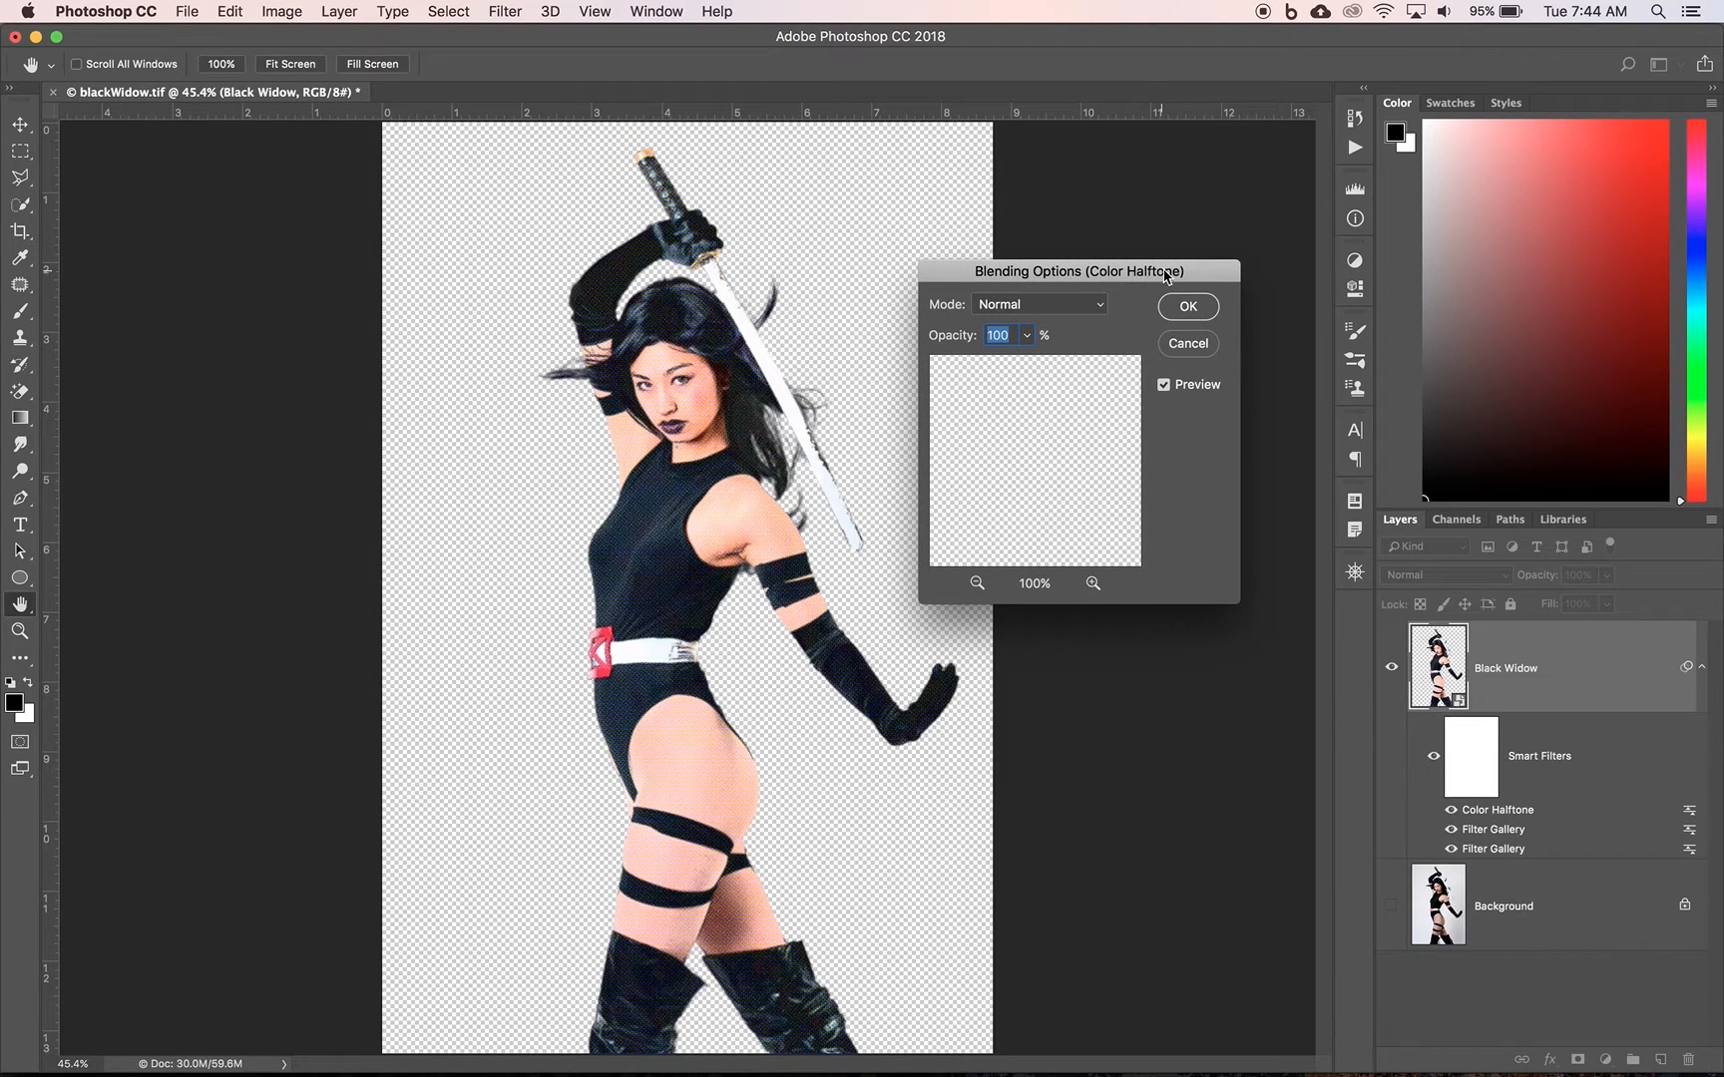
pyautogui.click(1062, 316)
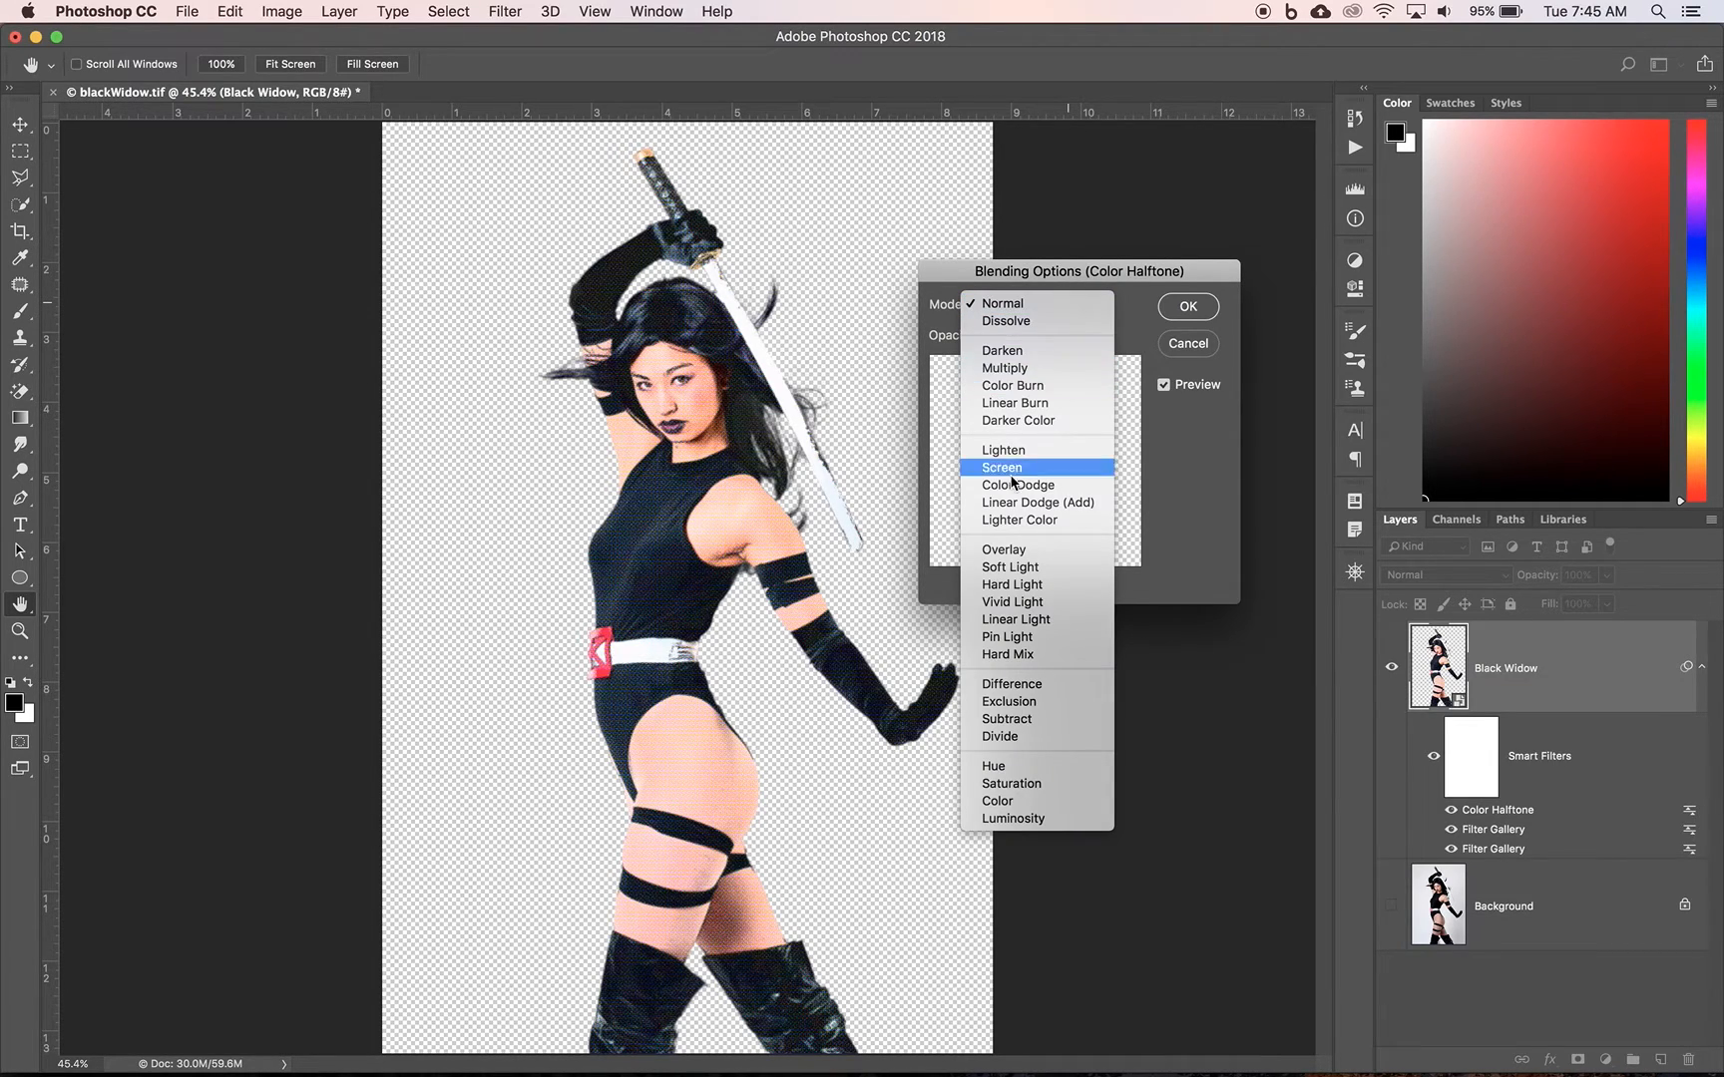
pyautogui.click(1013, 567)
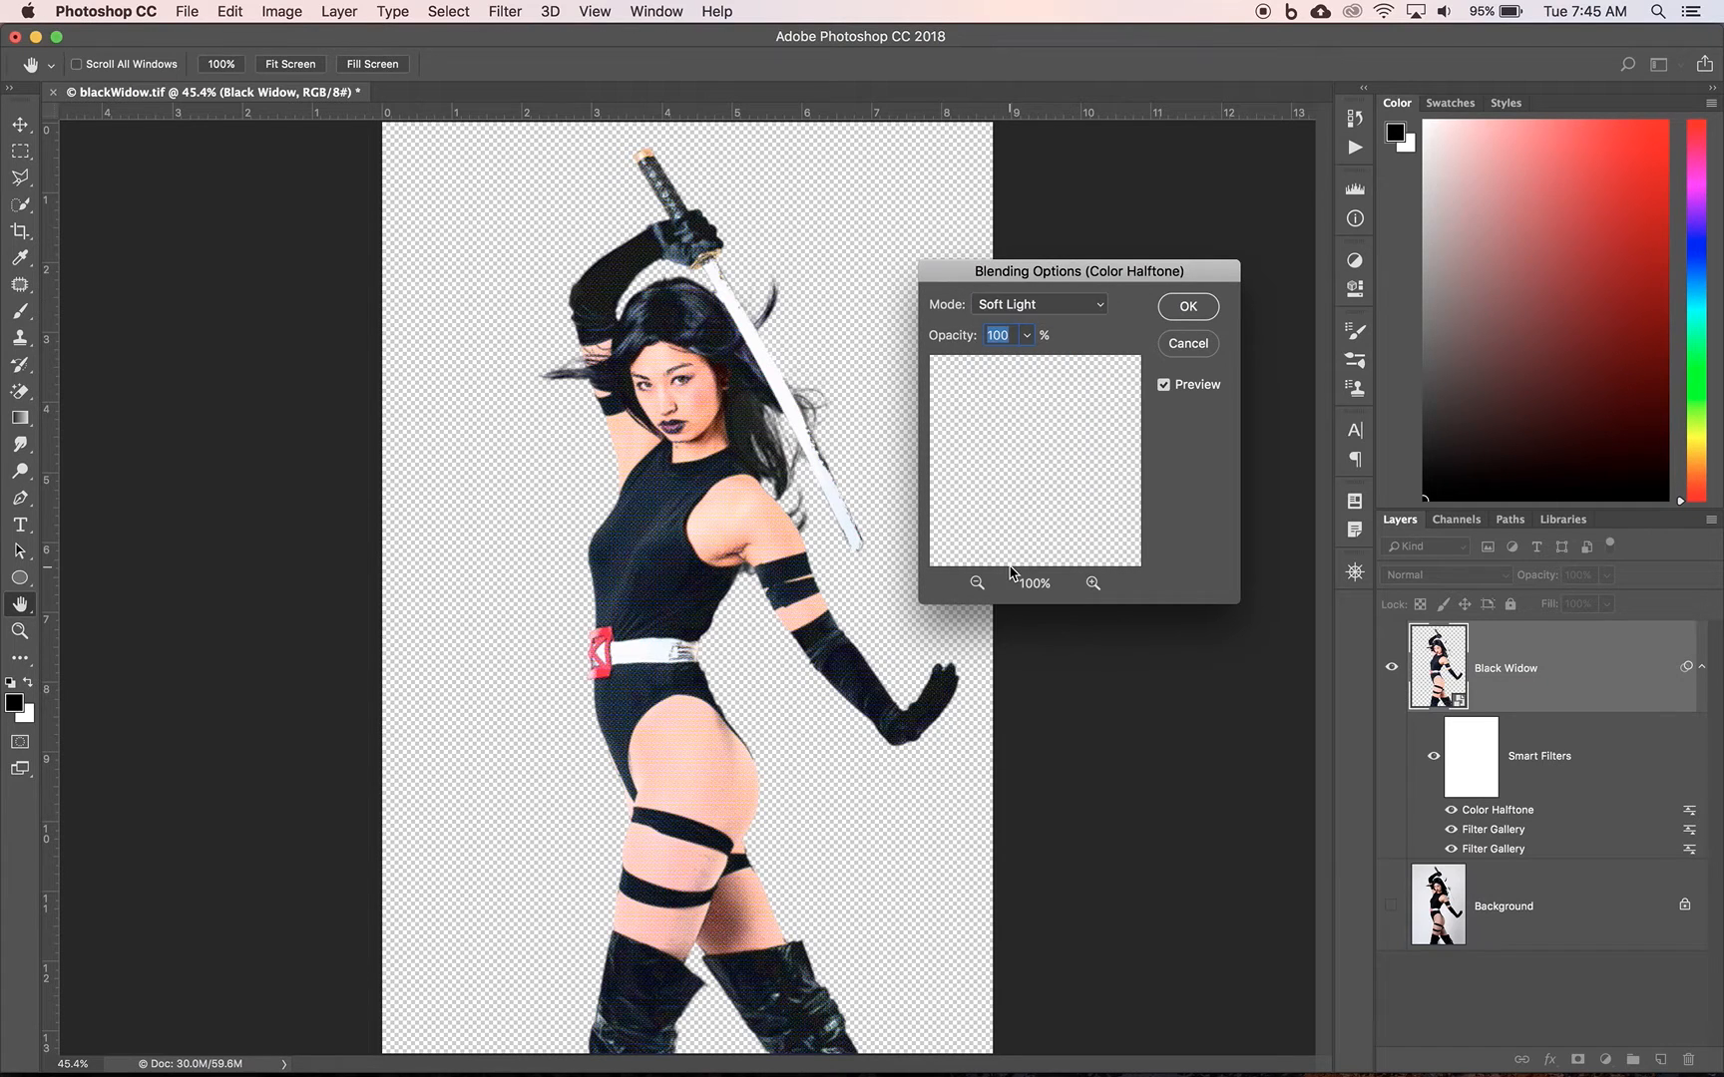
pyautogui.moveTo(1009, 491); pyautogui.dragTo(1077, 364)
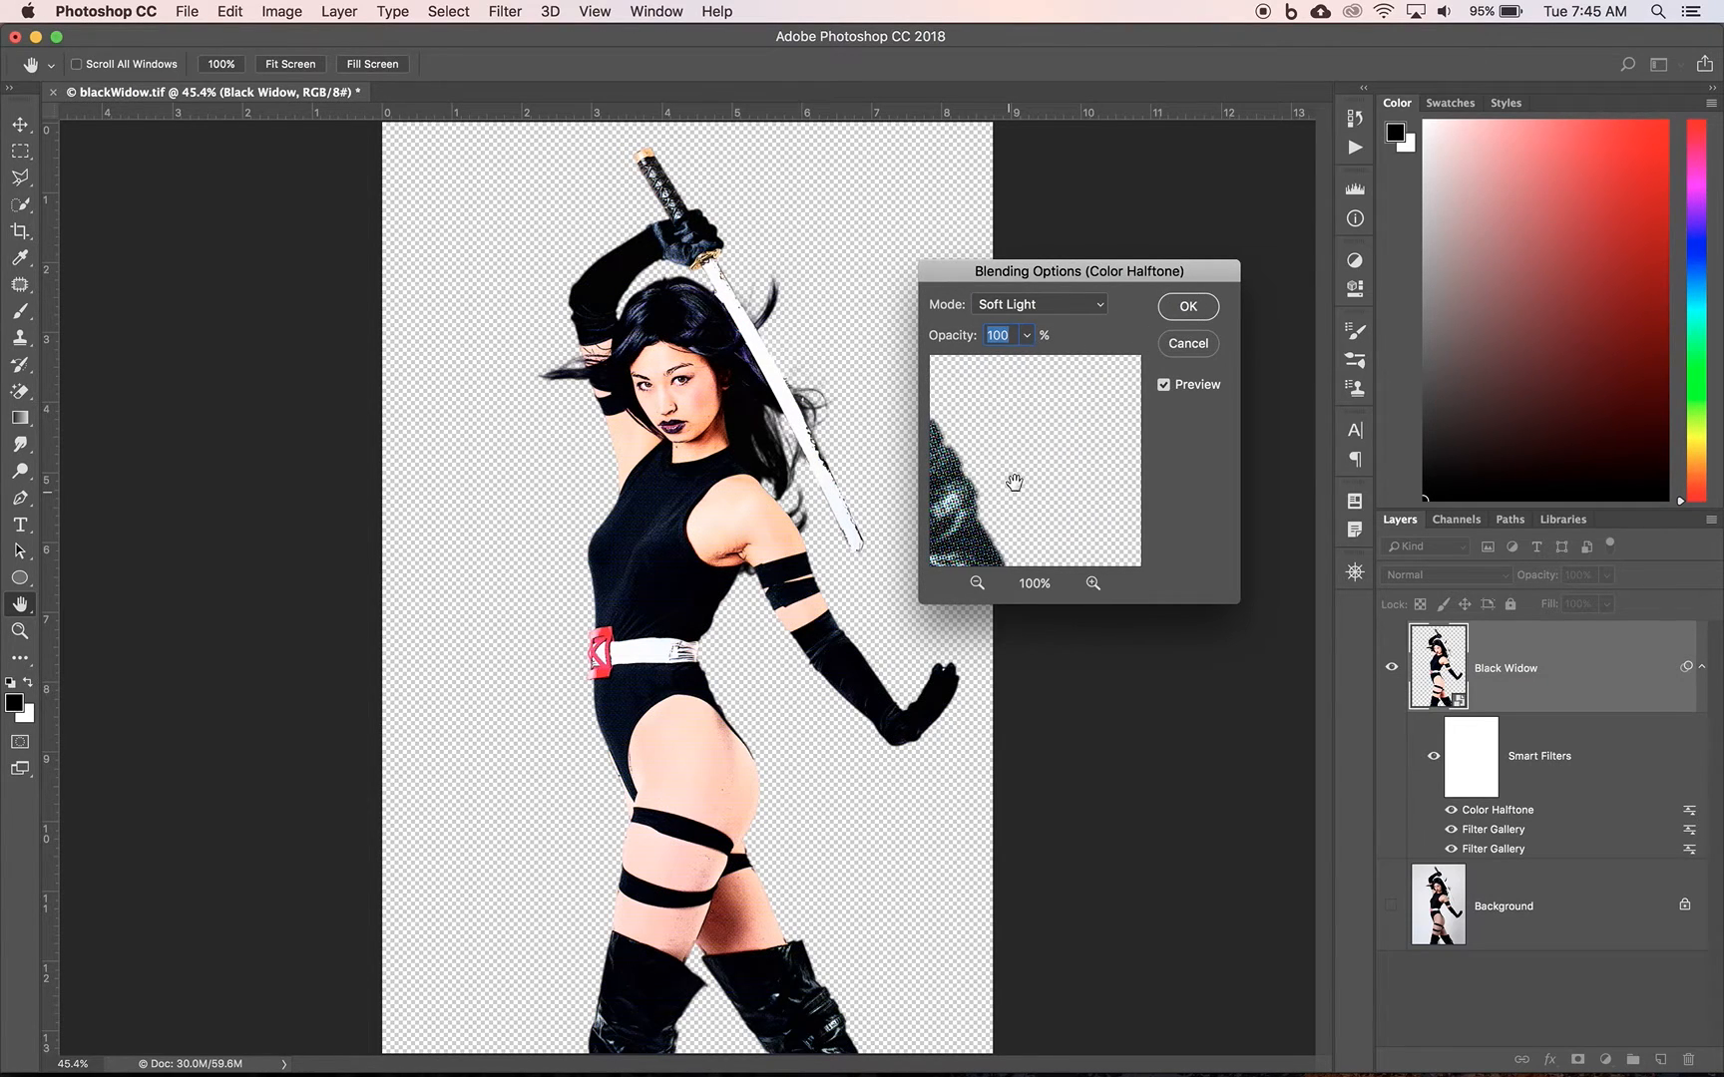
pyautogui.moveTo(973, 519); pyautogui.dragTo(1211, 525)
pyautogui.moveTo(1056, 386); pyautogui.dragTo(1109, 604)
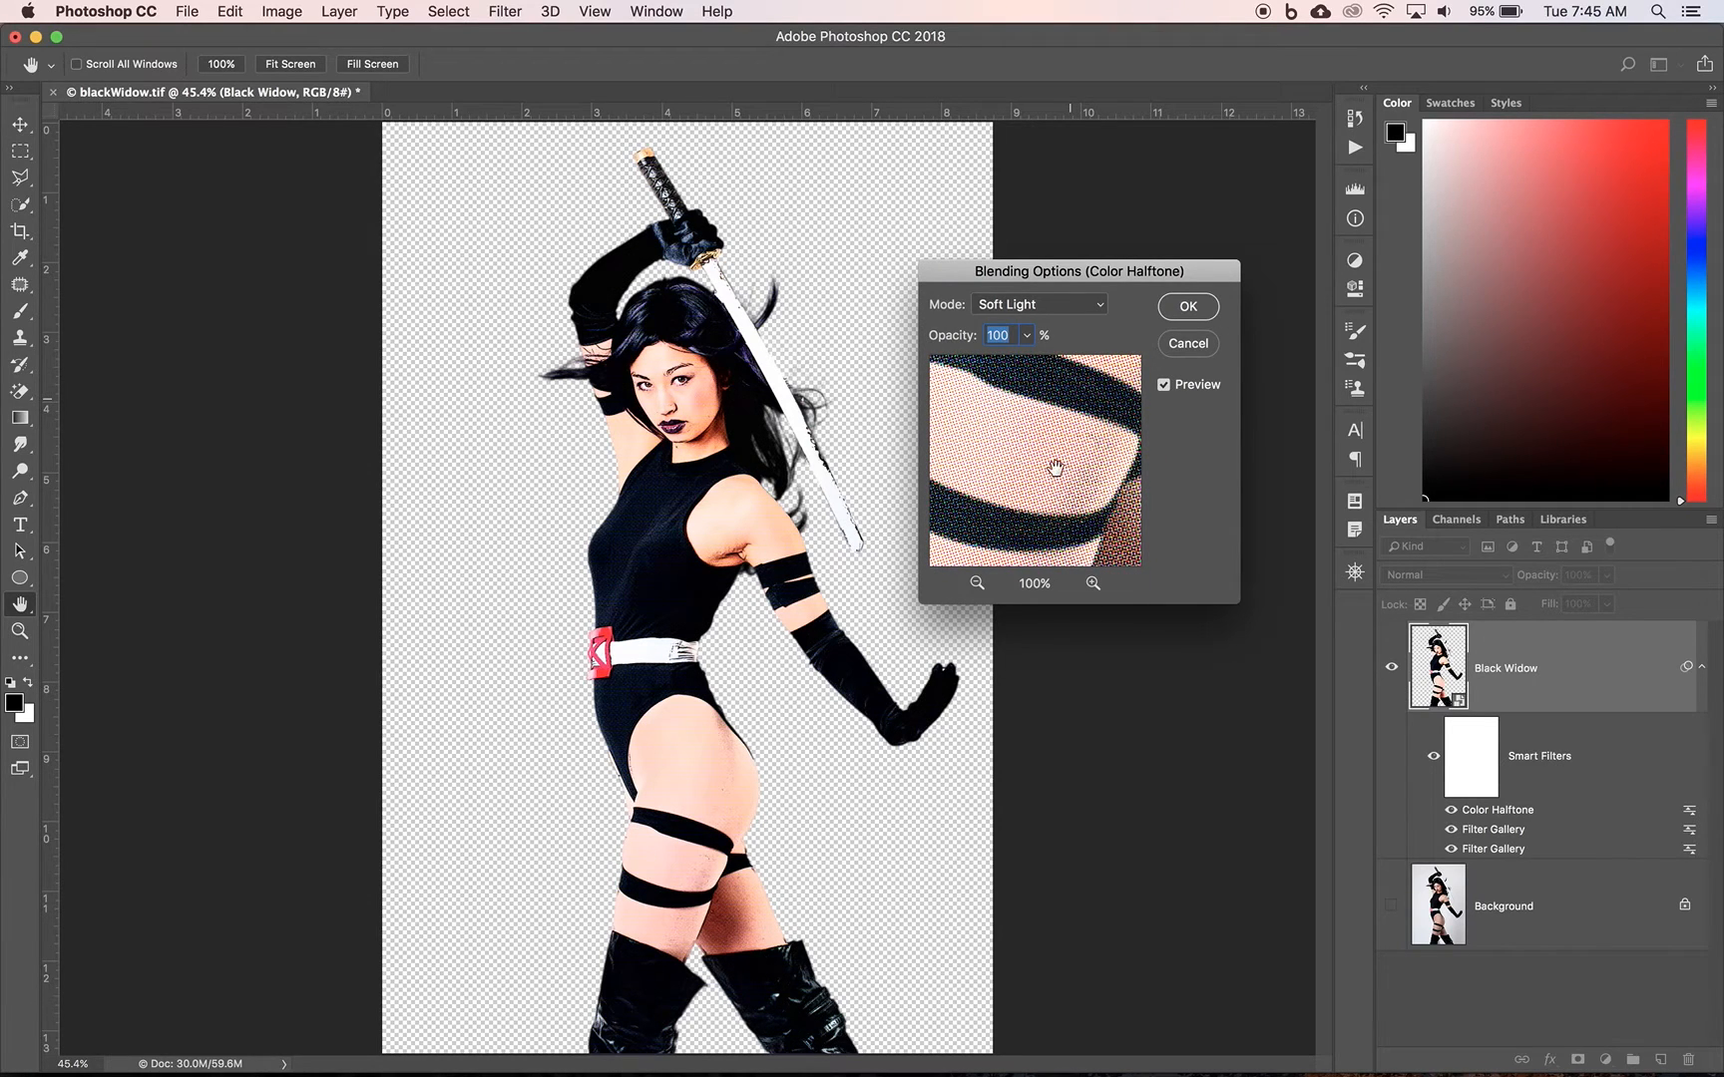
pyautogui.moveTo(997, 462); pyautogui.dragTo(1040, 459)
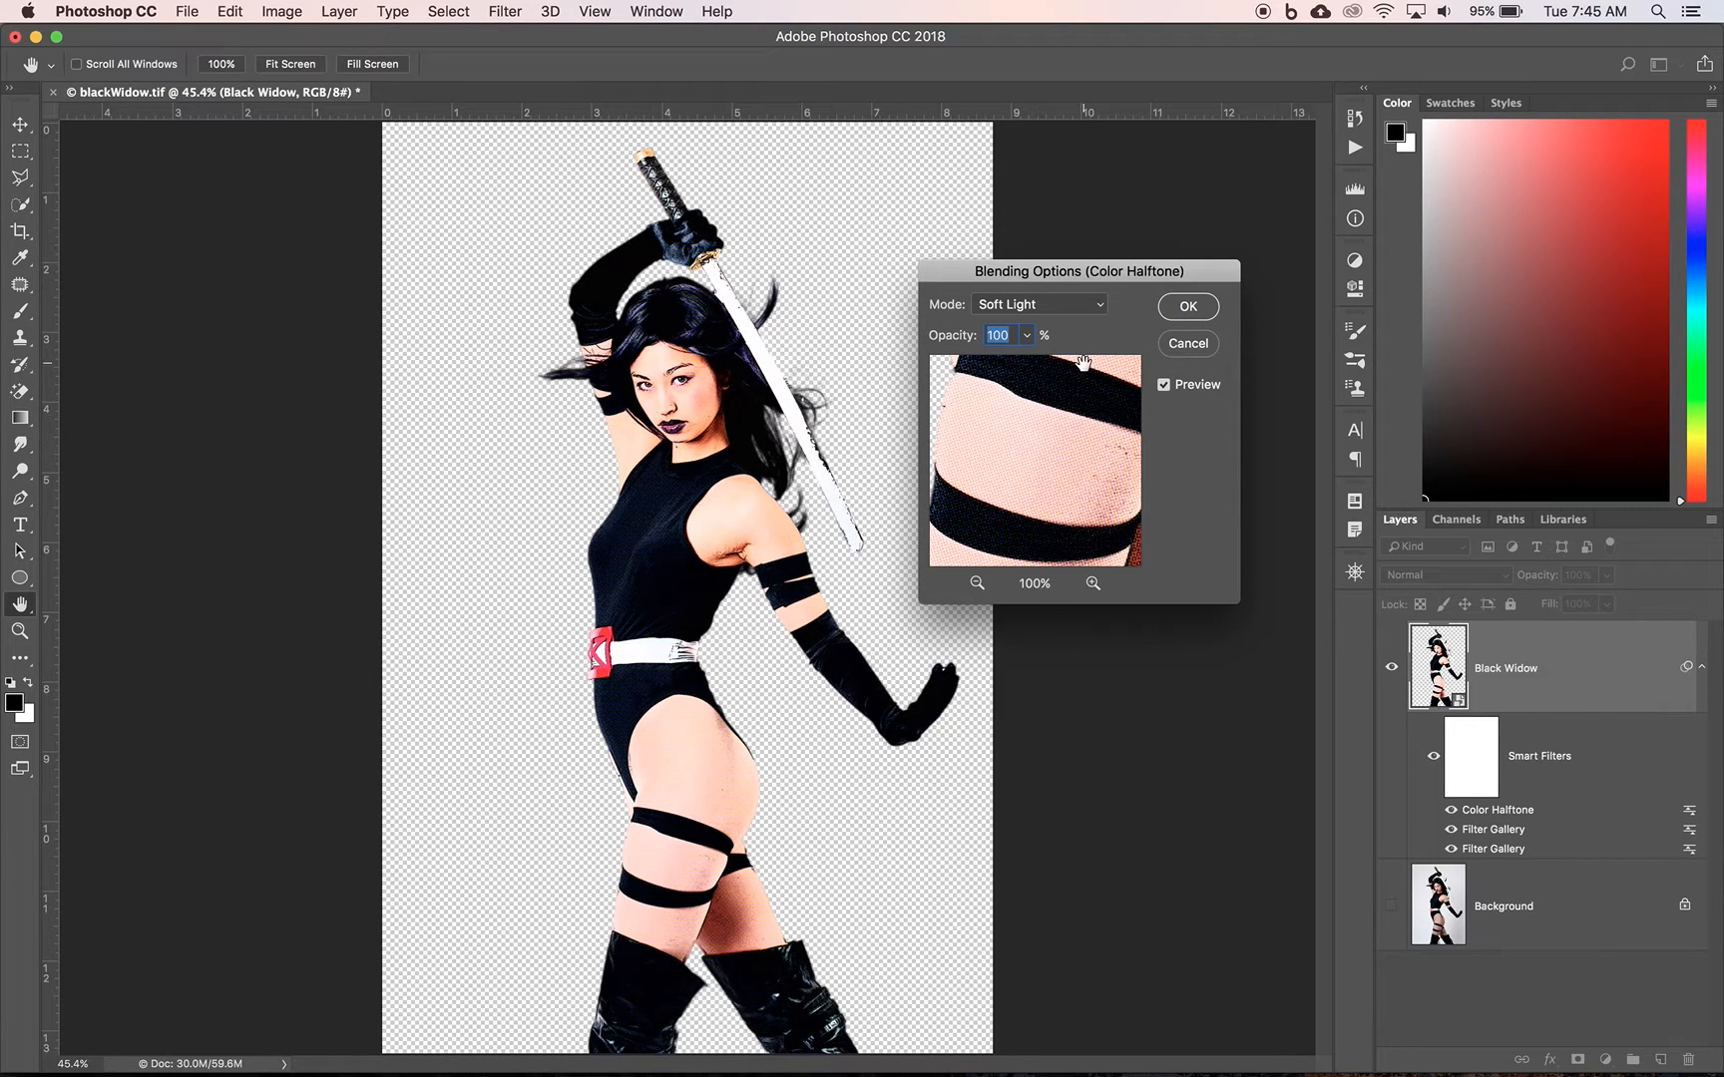
# Compare Normal with Soft Light for the Color Halftone filter, and apply Soft Light at 100% opacity
pyautogui.click(1096, 304)
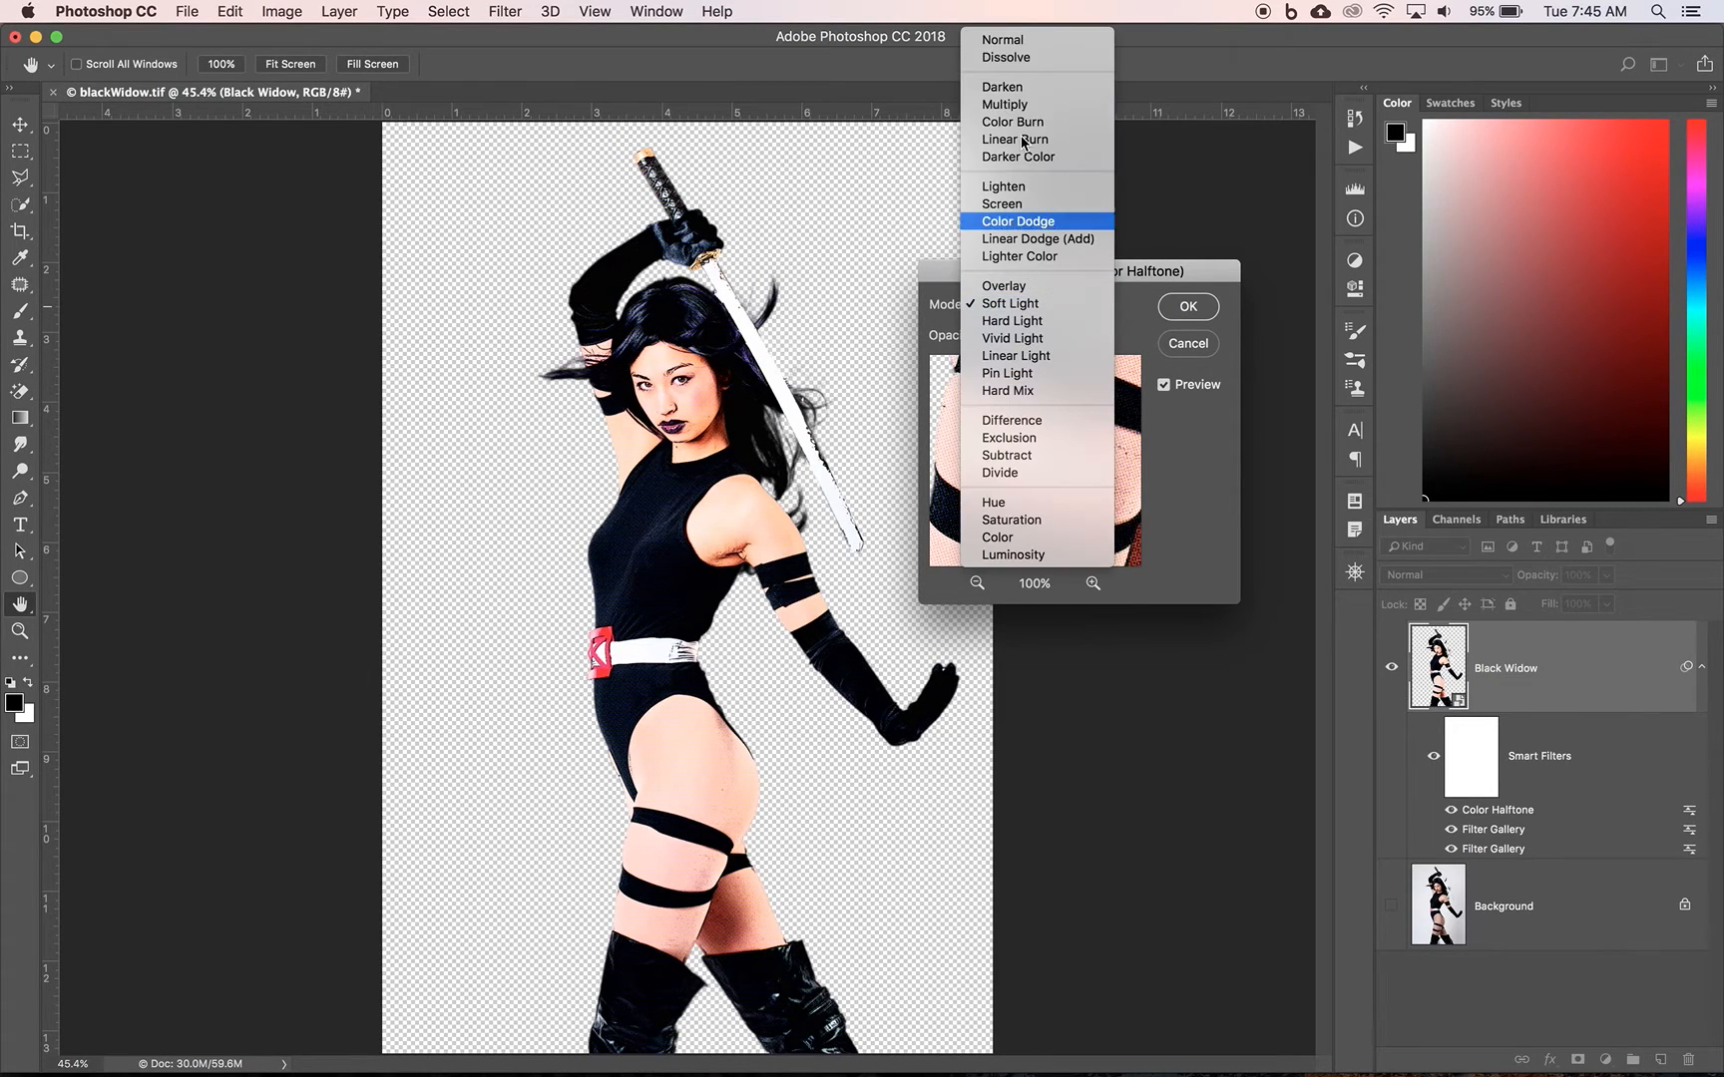
pyautogui.click(995, 42)
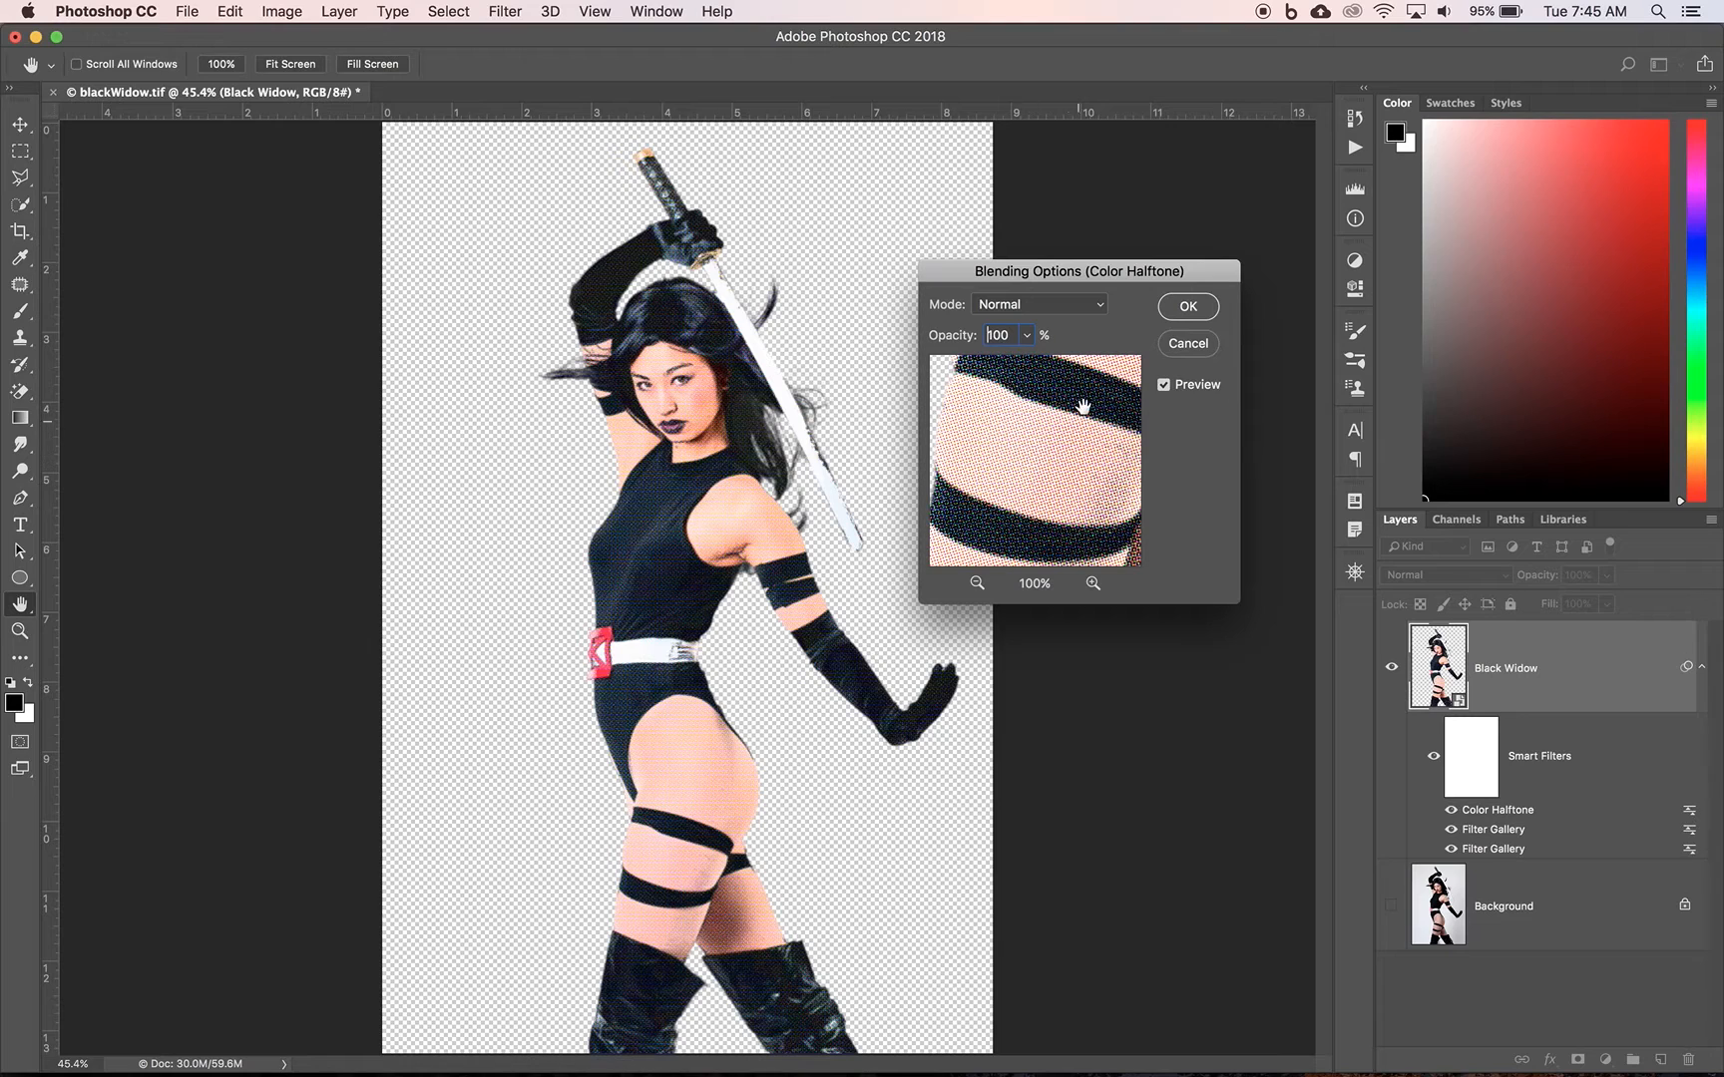
pyautogui.click(1096, 315)
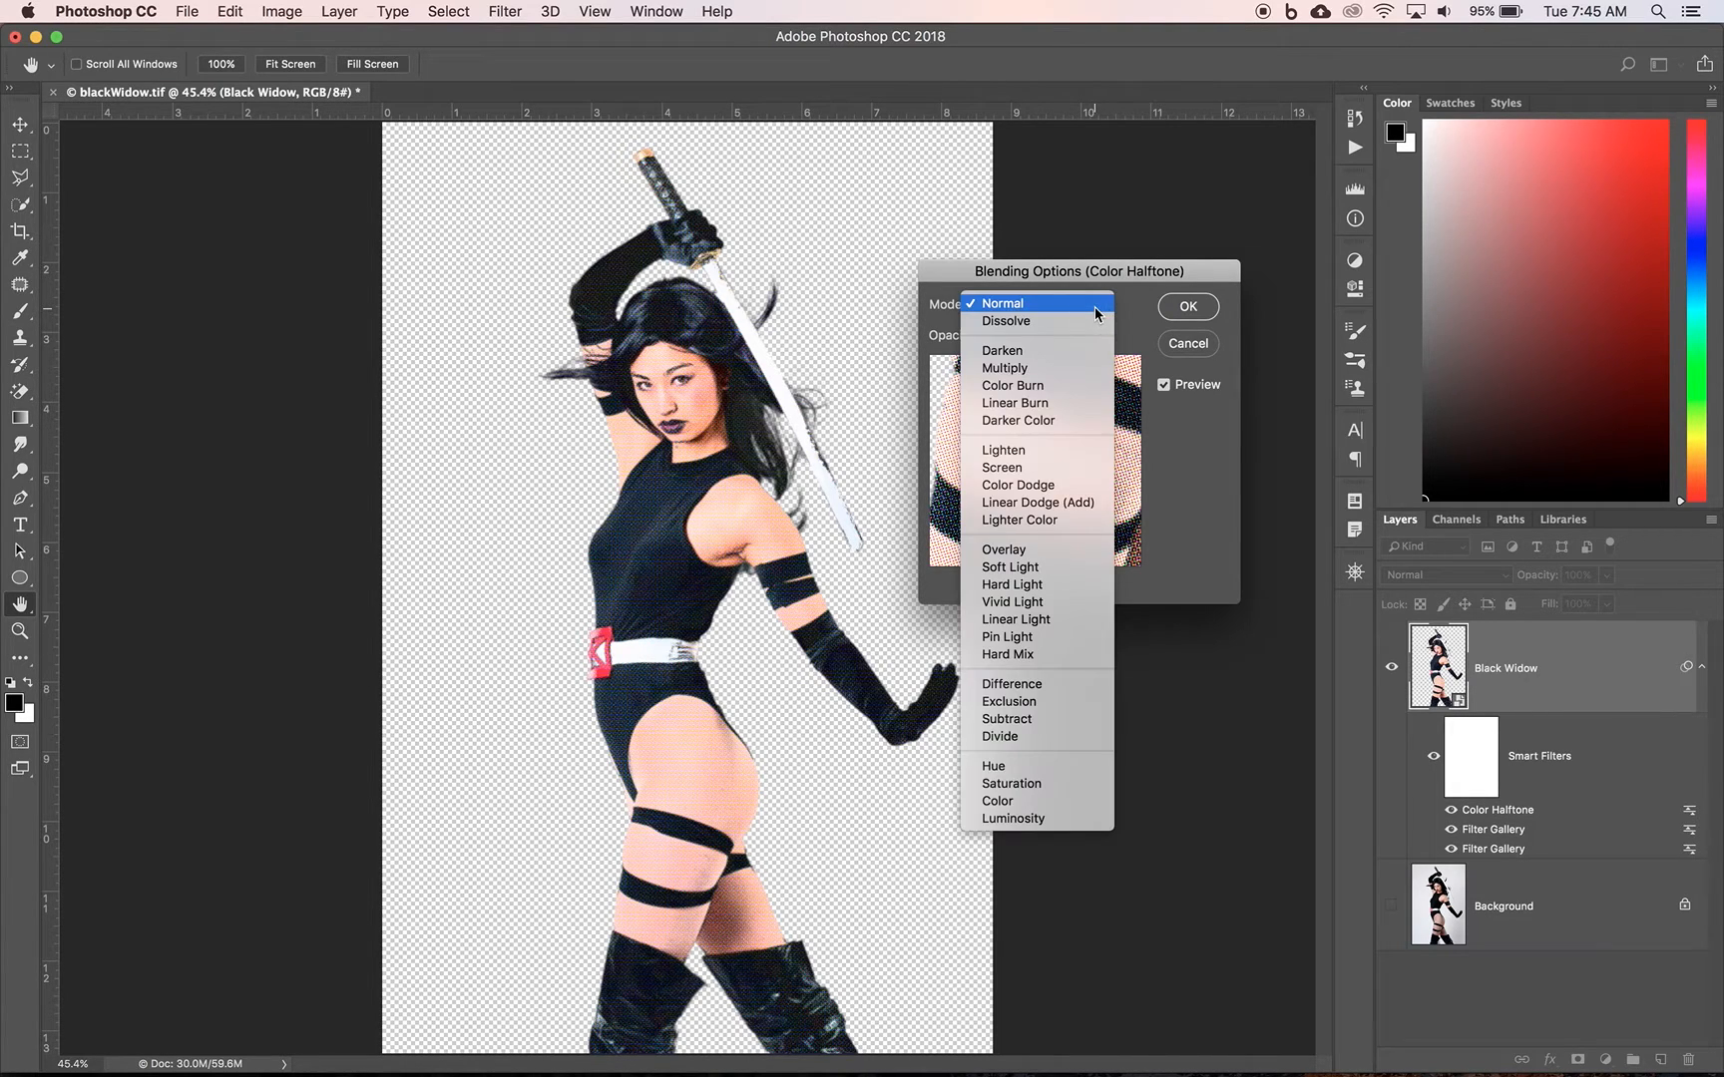
pyautogui.click(1043, 568)
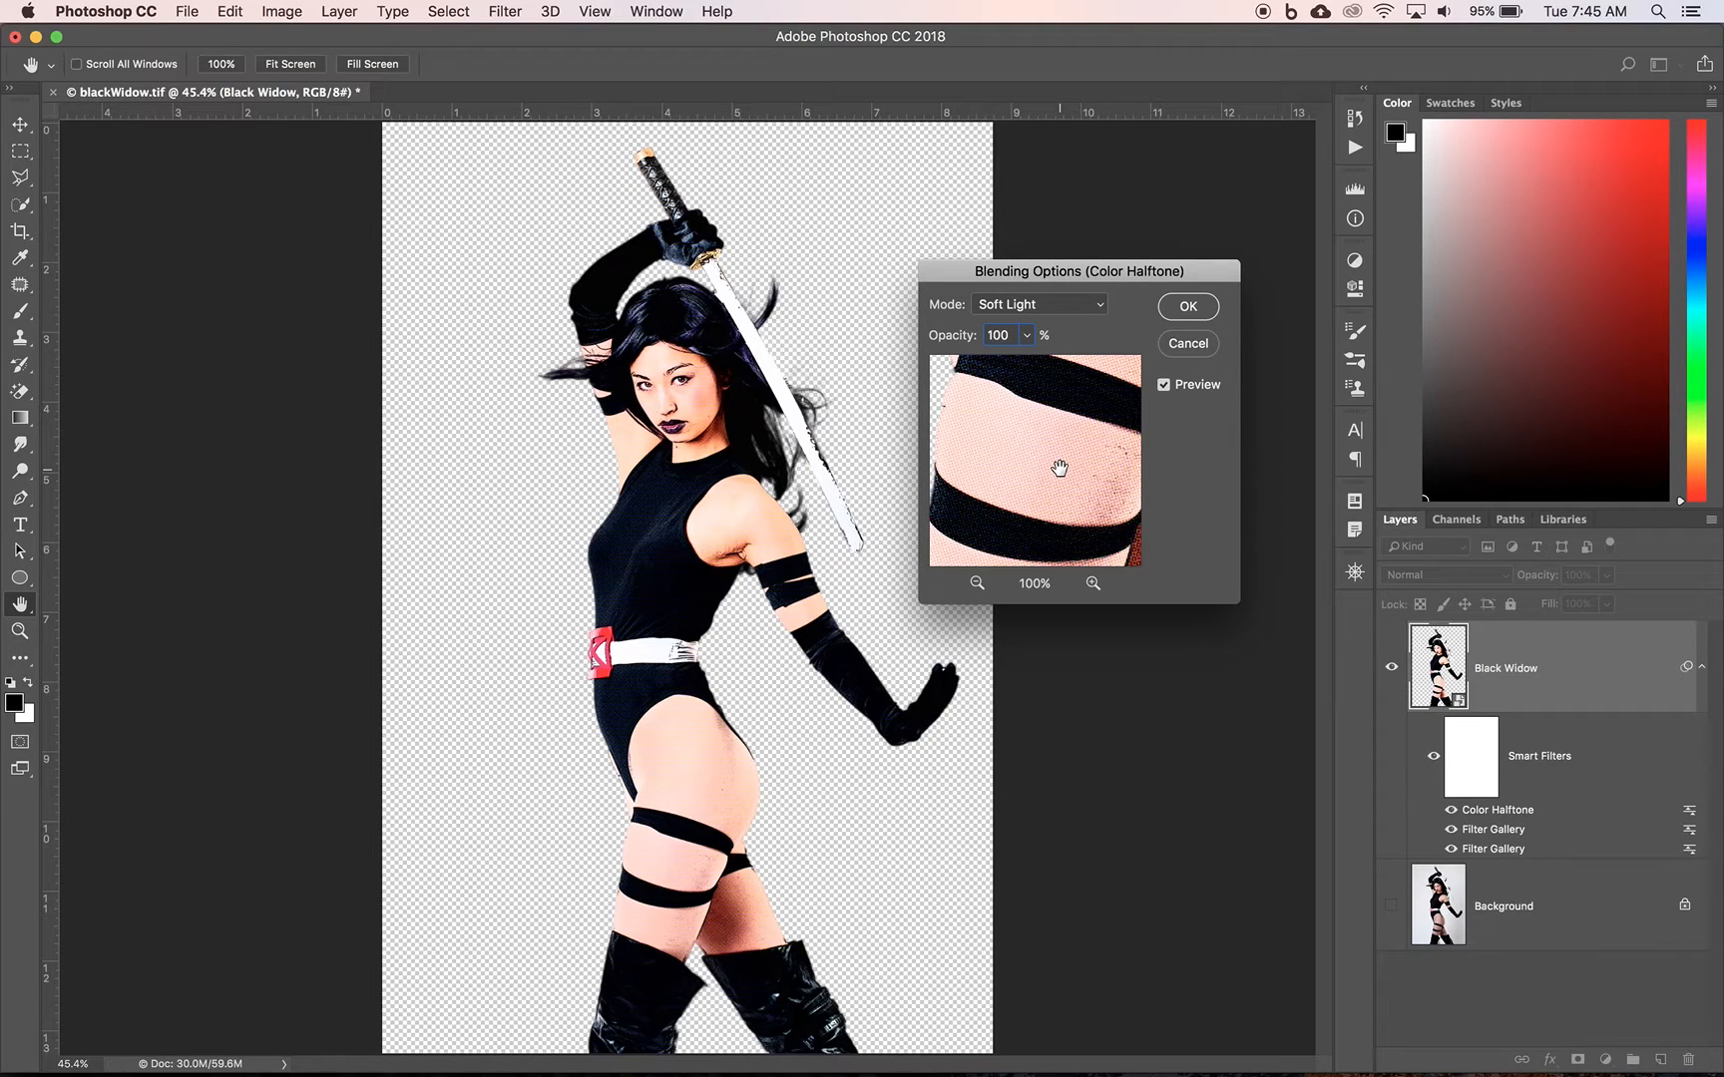
pyautogui.click(1188, 309)
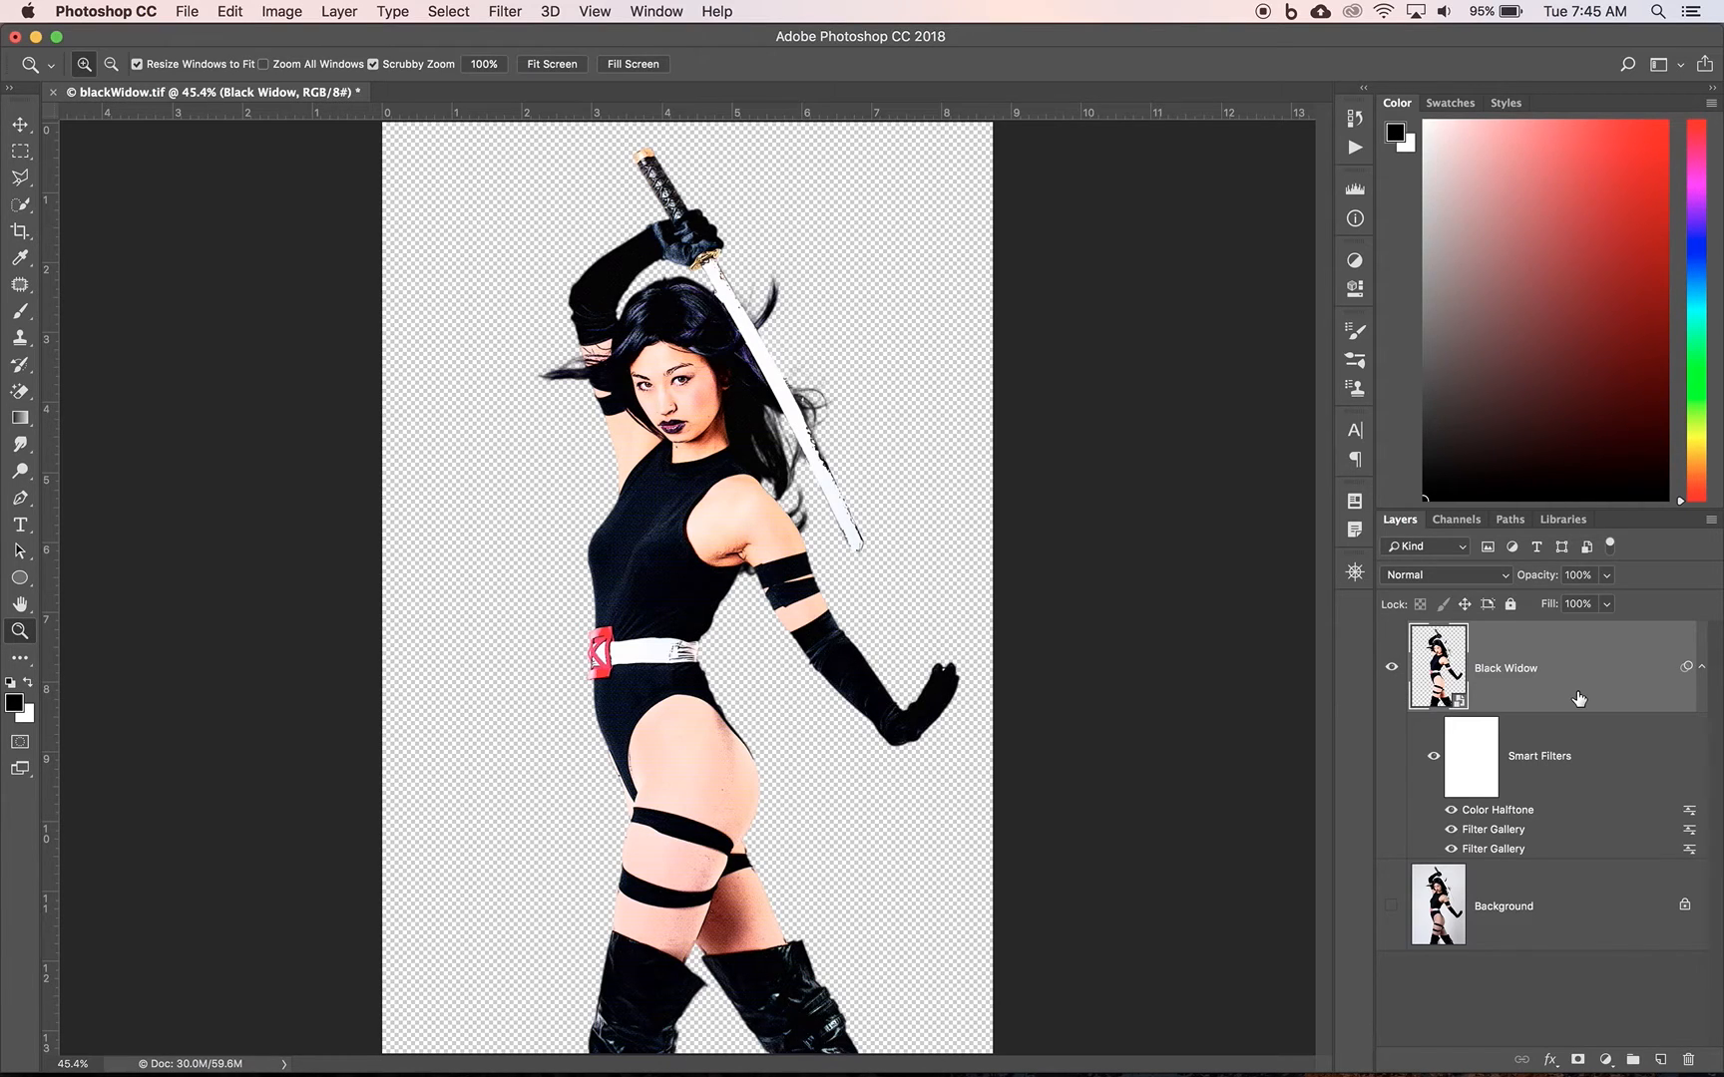
# Duplicate the Black Widow layer, clear all smart filters from the upper copy, and compare the figure with that copy hidden and shown
pyautogui.press('super+j')
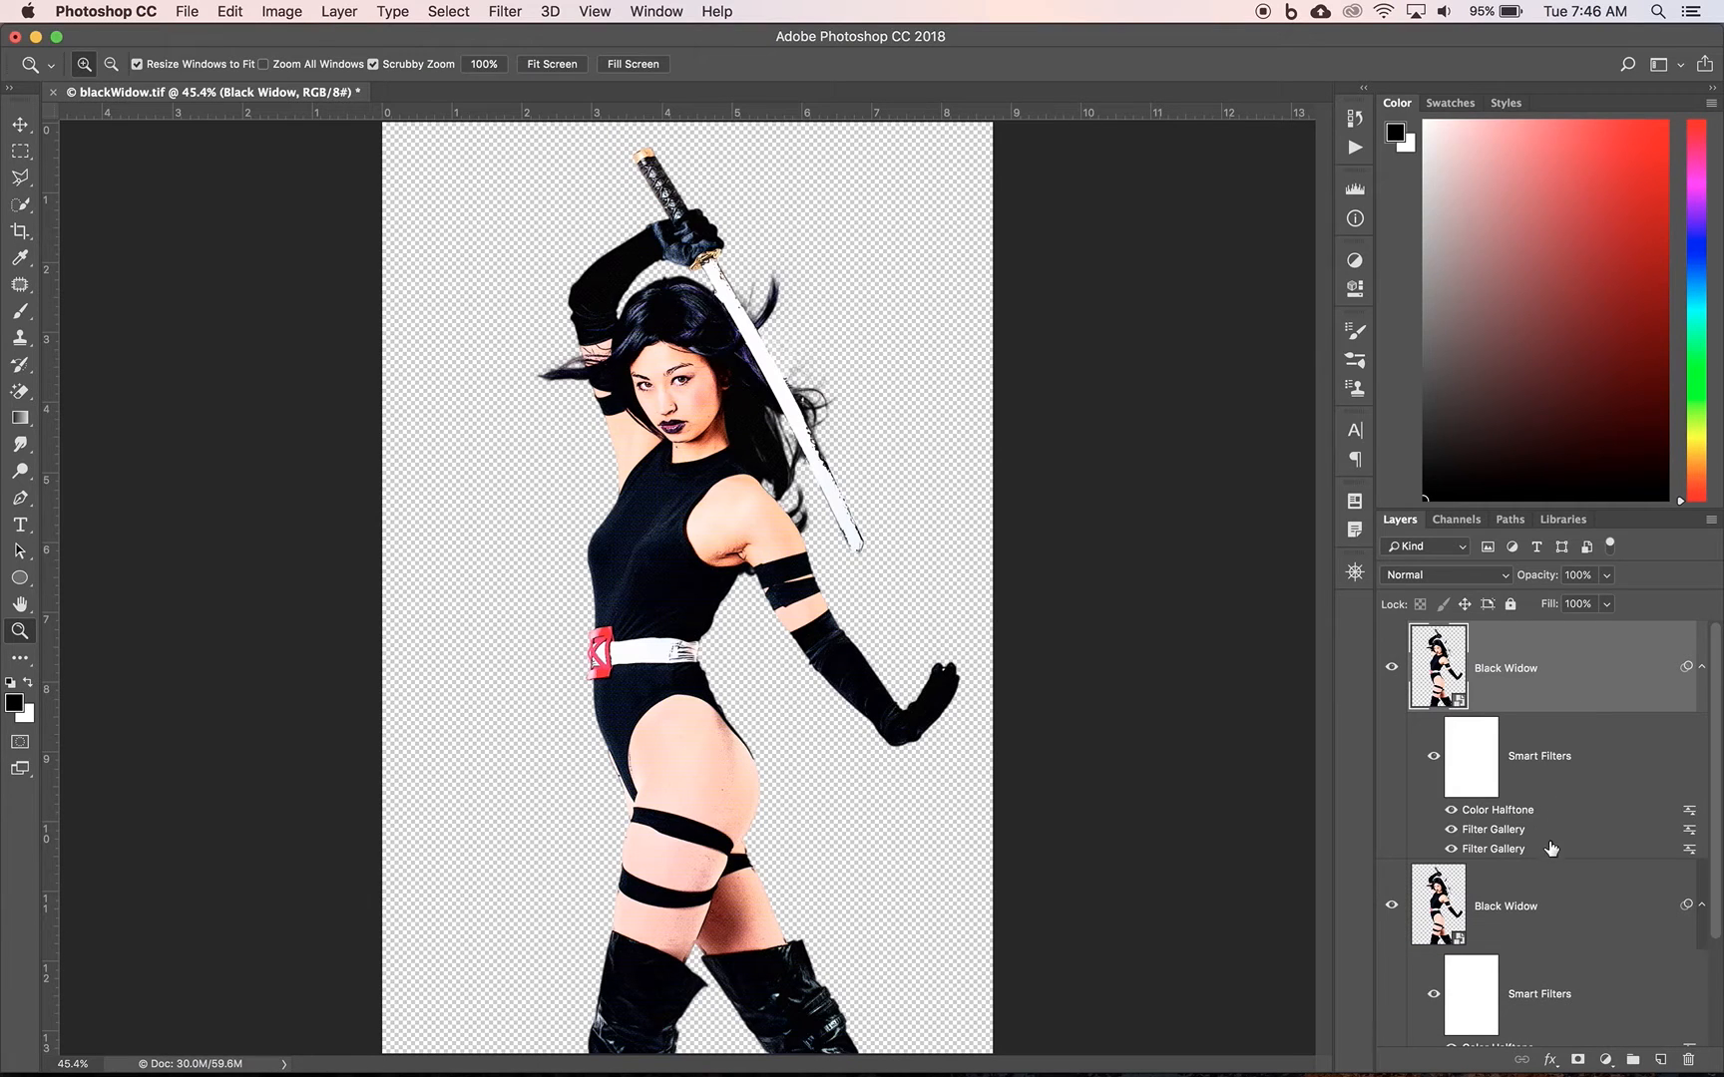
pyautogui.scroll(-1, 1526, 918)
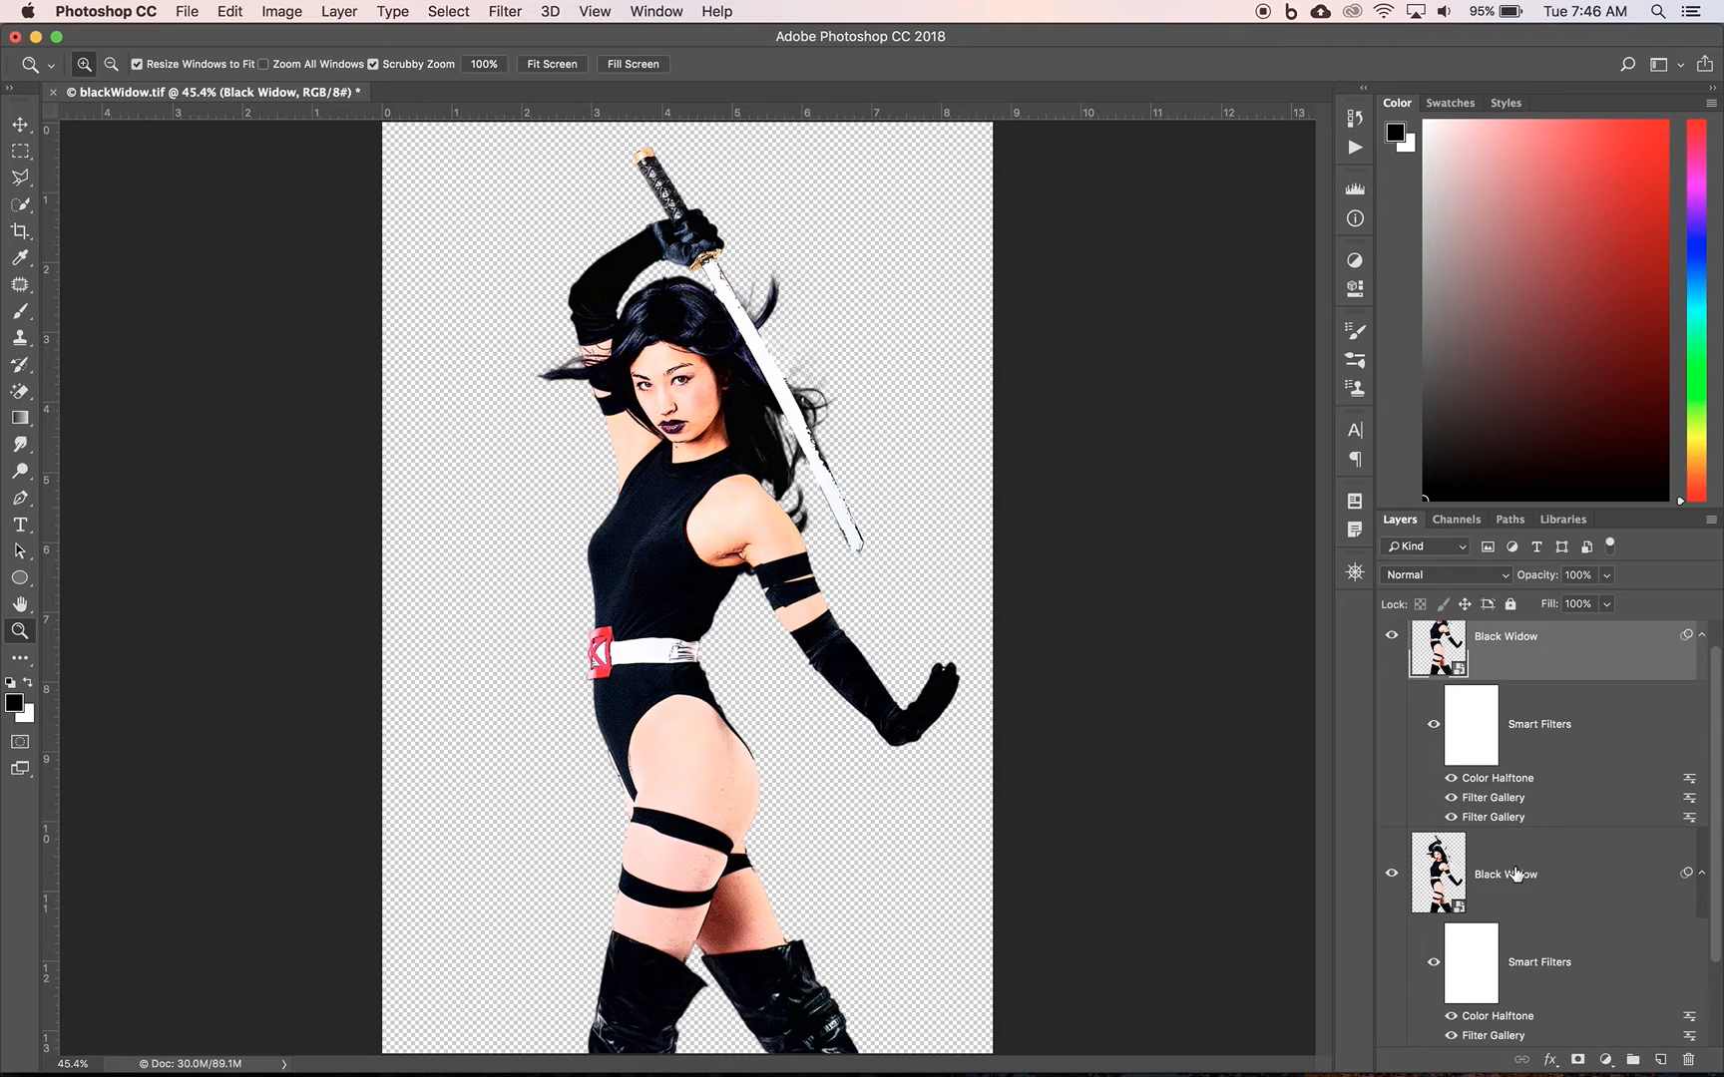
pyautogui.scroll(1, 1534, 798)
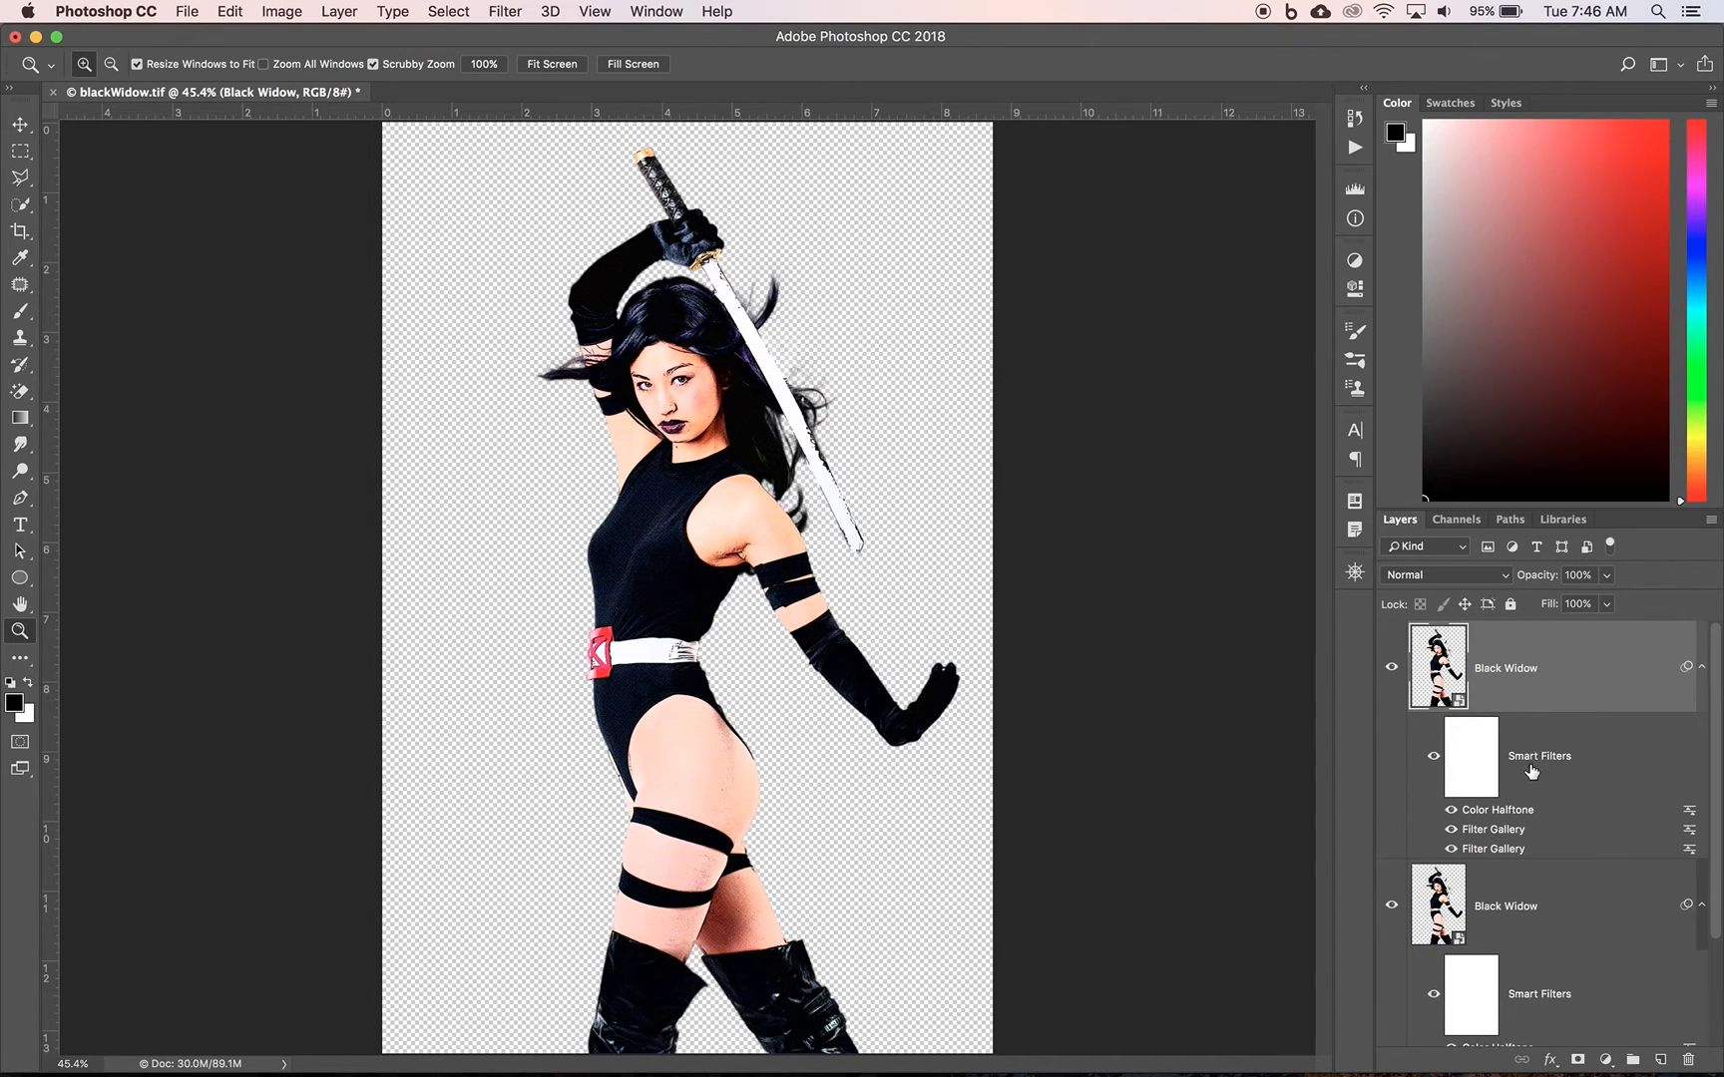
pyautogui.rightClick(1636, 758)
pyautogui.click(1539, 825)
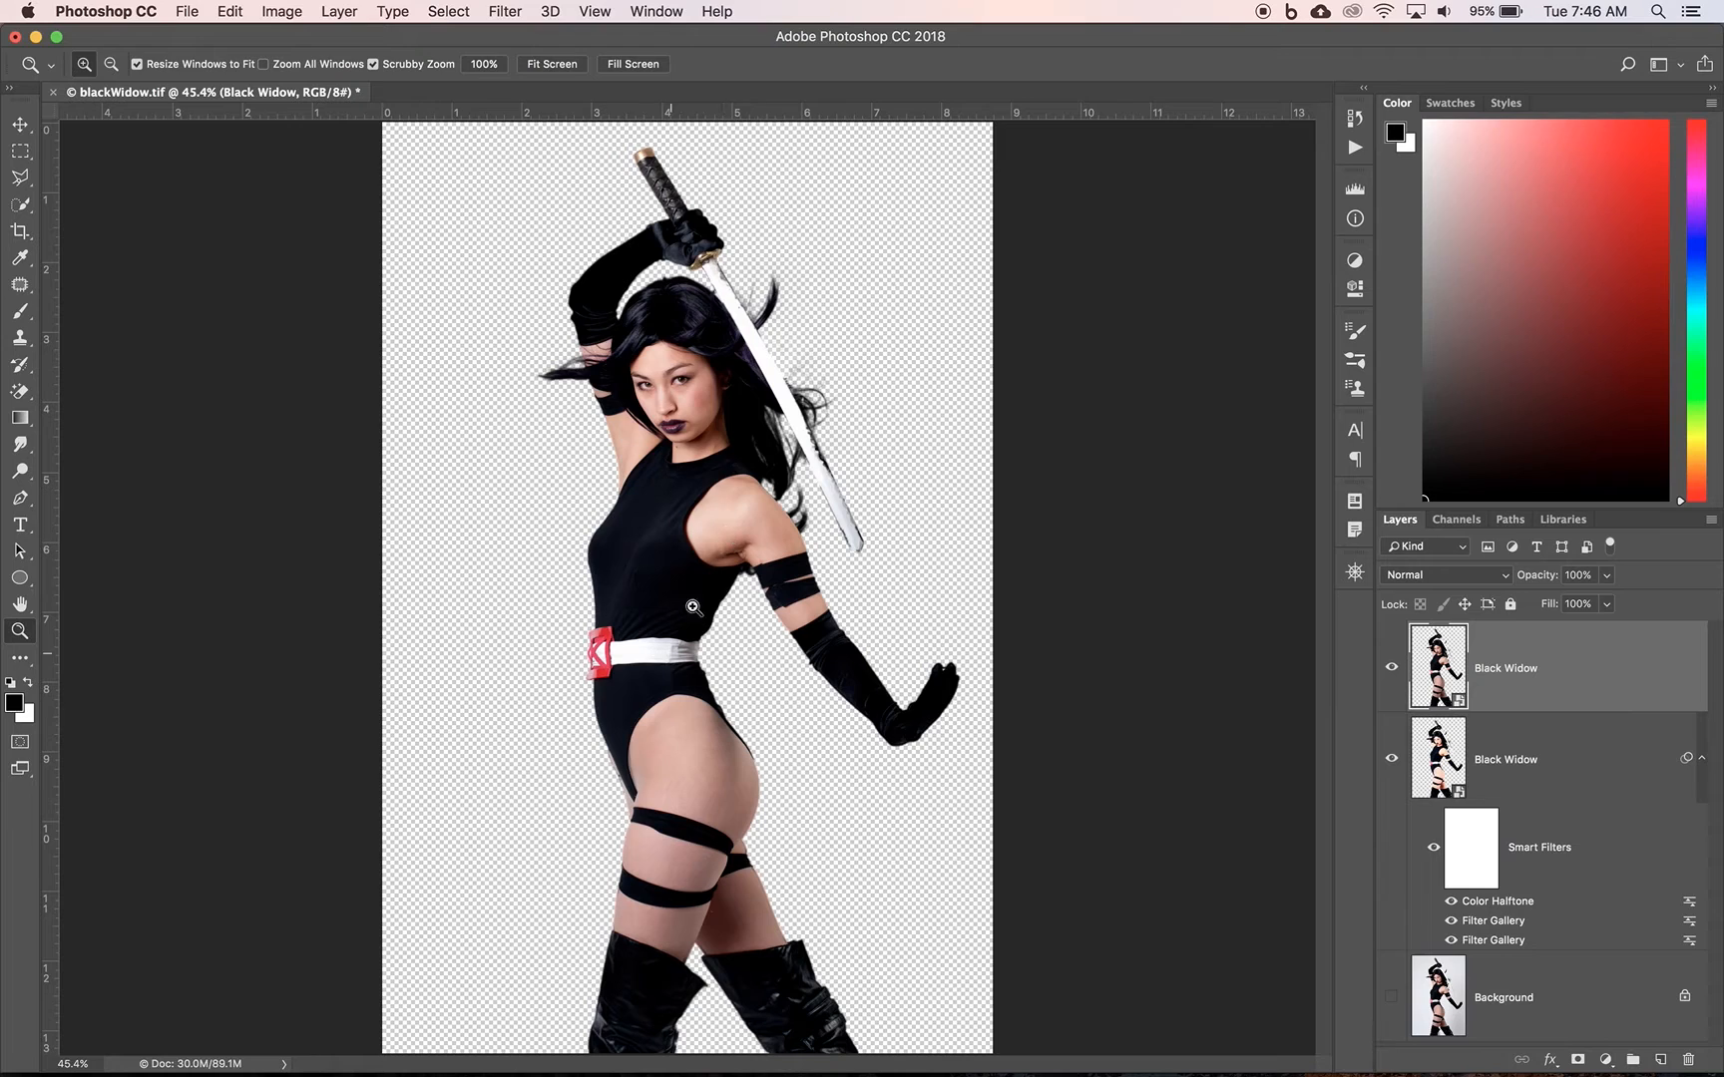
pyautogui.click(1392, 667)
pyautogui.click(1391, 669)
# Try the Multiply blend mode on the unfiltered Black Widow copy and compare the figure with and without it
pyautogui.click(1508, 583)
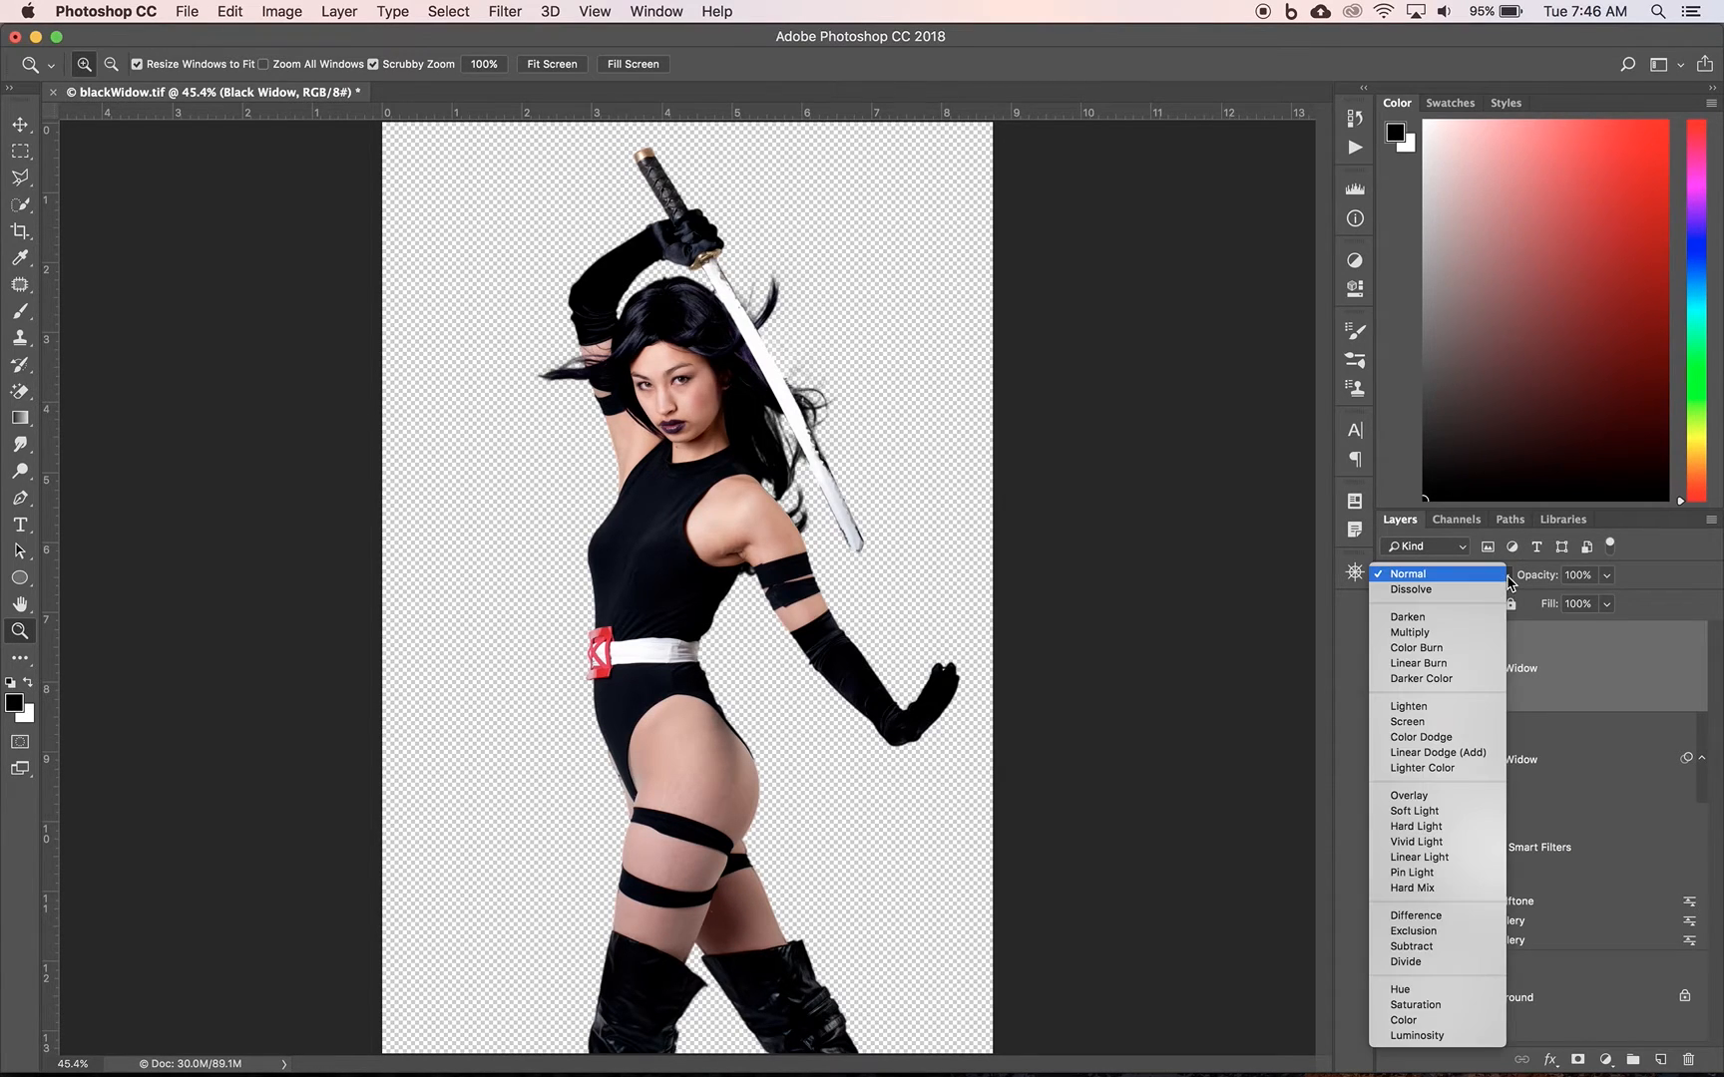
pyautogui.click(1432, 632)
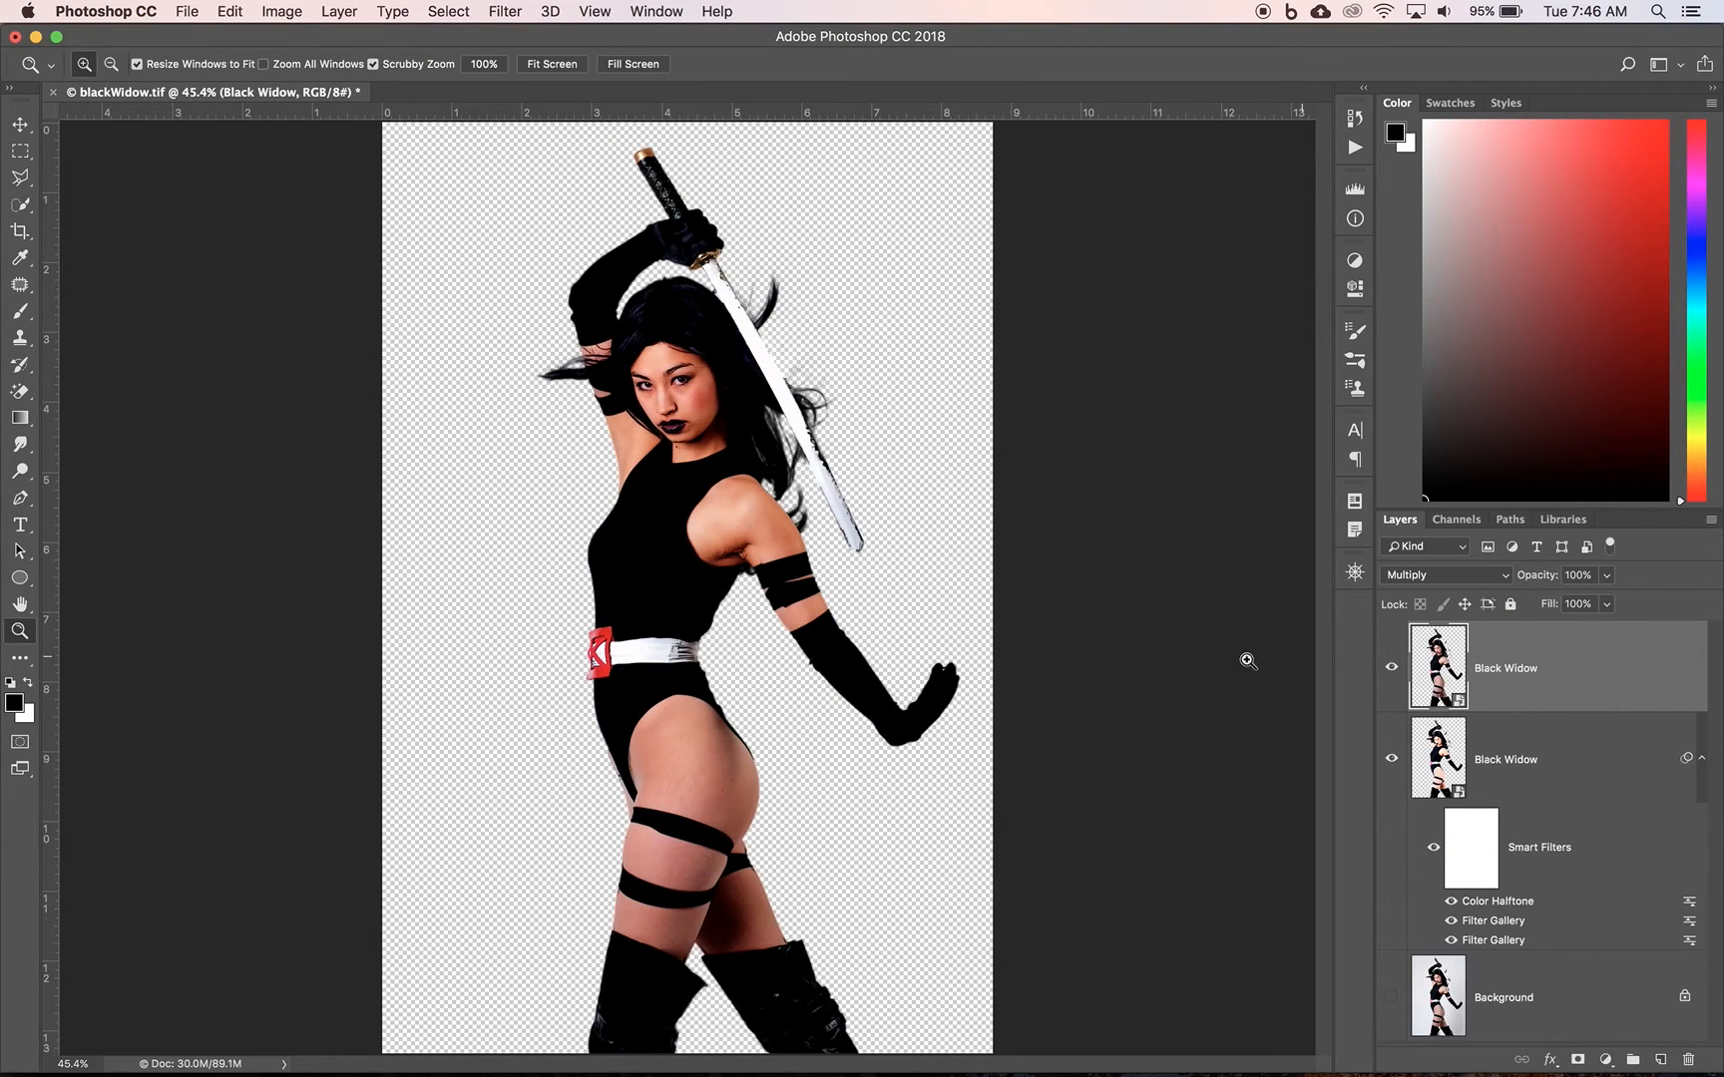
pyautogui.moveTo(766, 644); pyautogui.dragTo(779, 596)
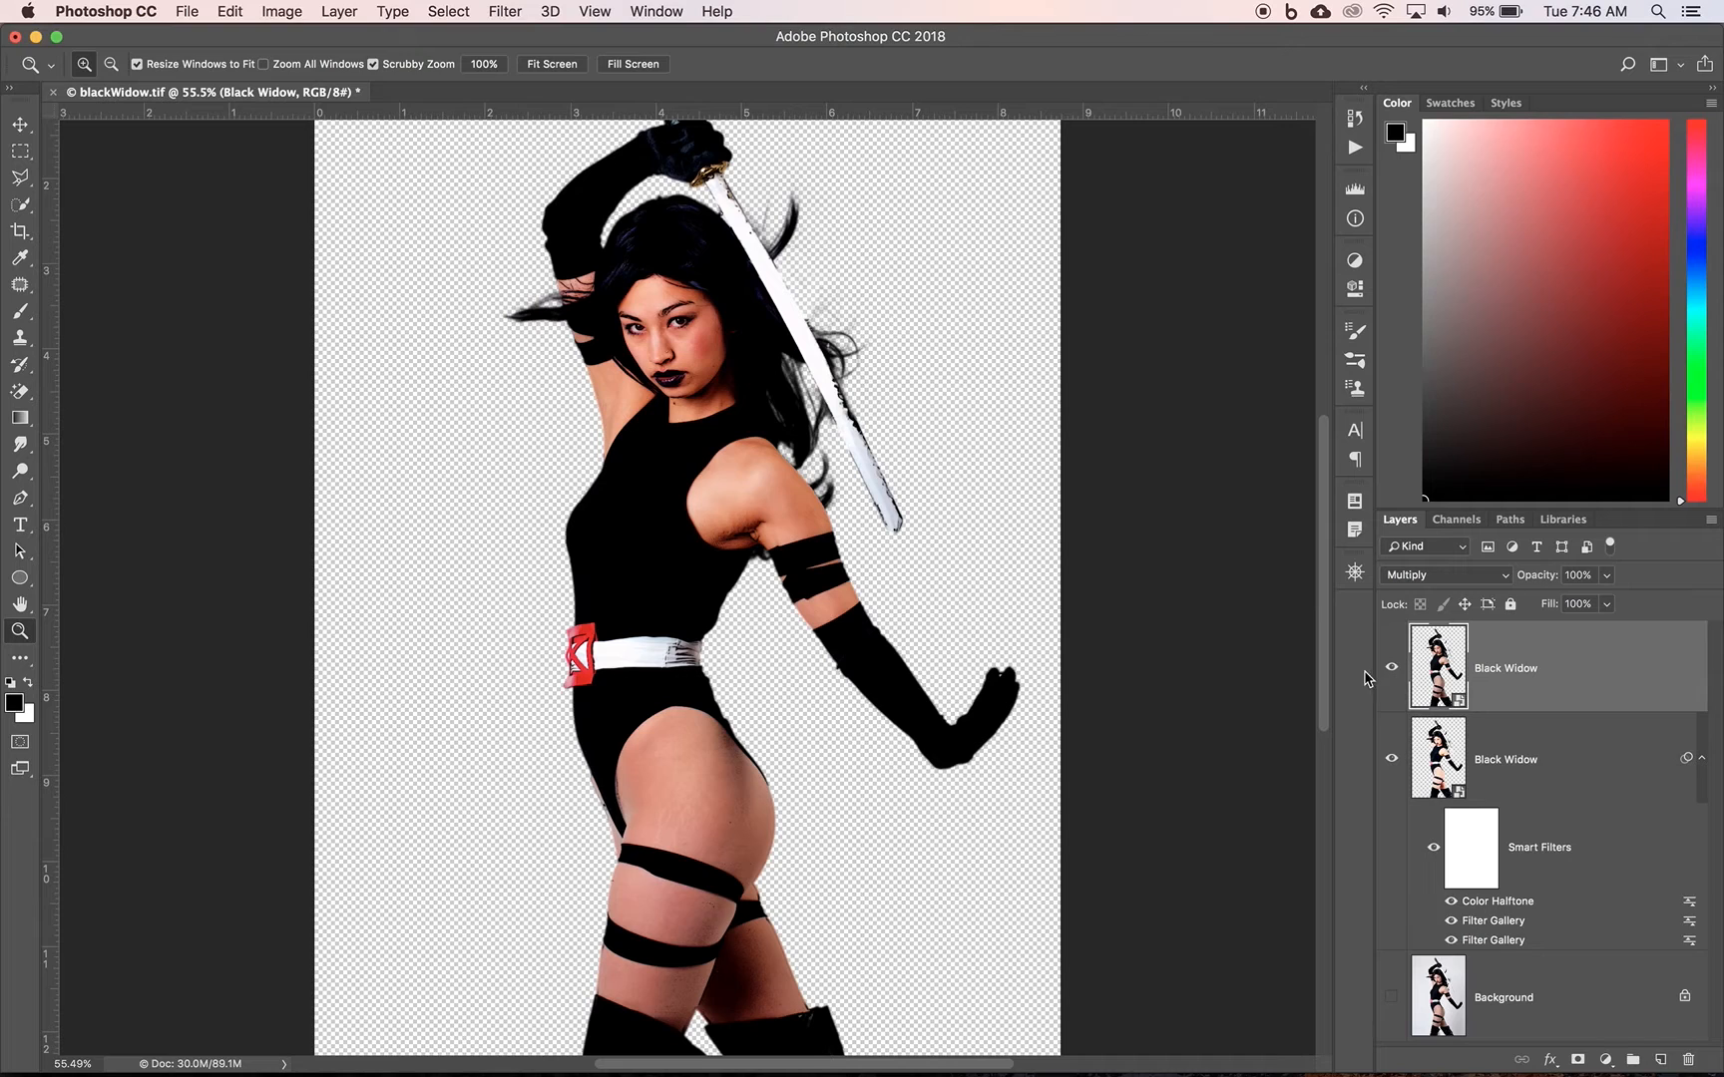
pyautogui.click(1392, 669)
pyautogui.click(1392, 669)
pyautogui.click(1392, 669)
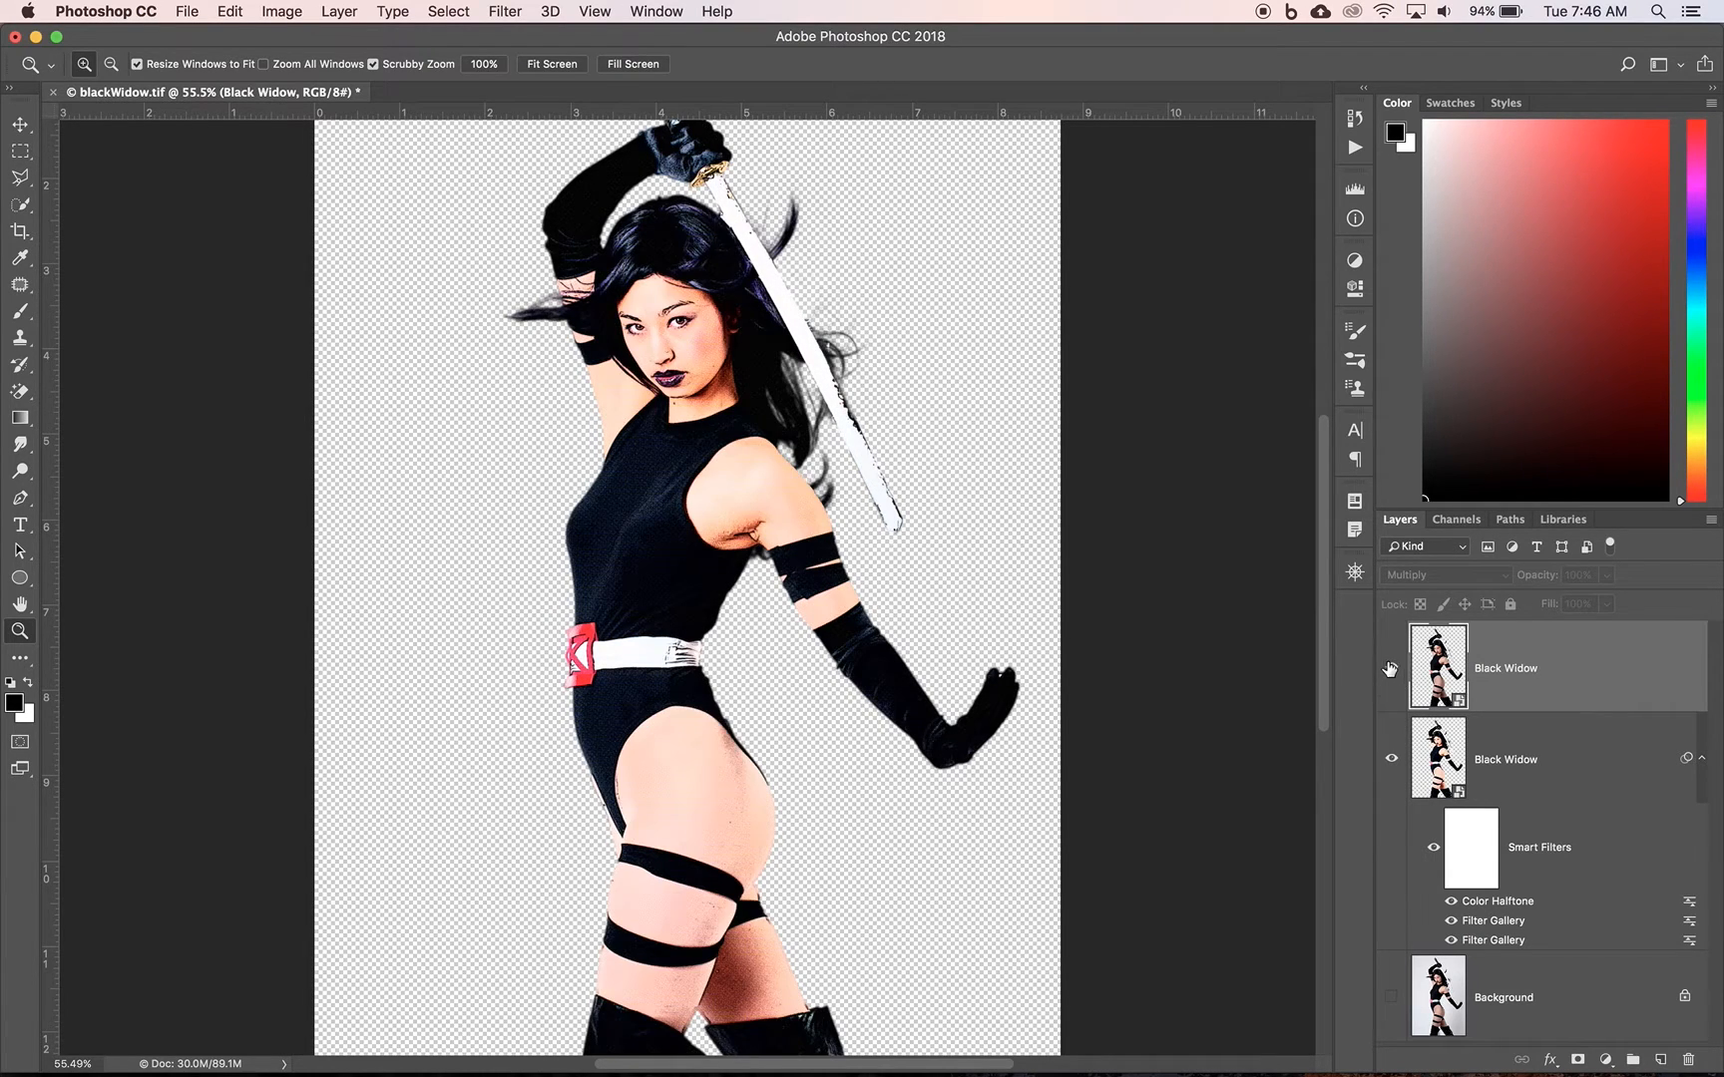
pyautogui.click(1392, 669)
# Set the unfiltered Black Widow copy's blend mode to Overlay and compare the figure with that layer hidden and shown
pyautogui.click(1493, 576)
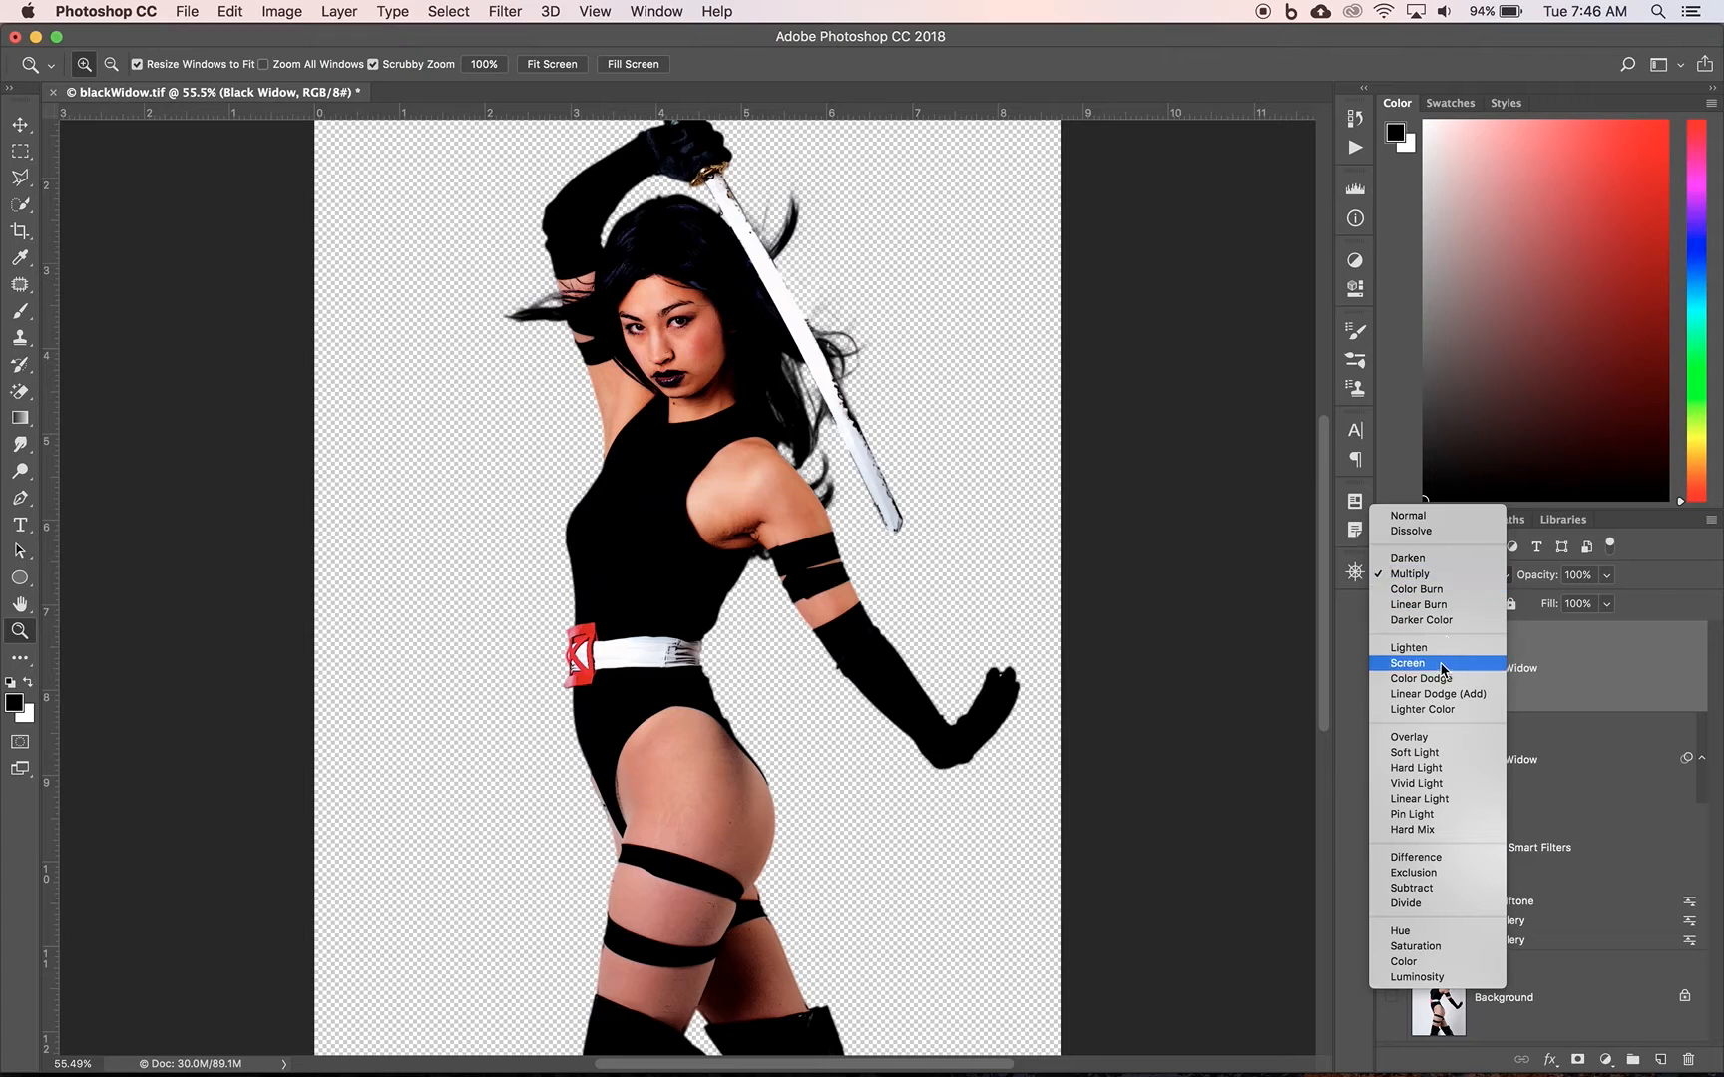
pyautogui.click(1420, 738)
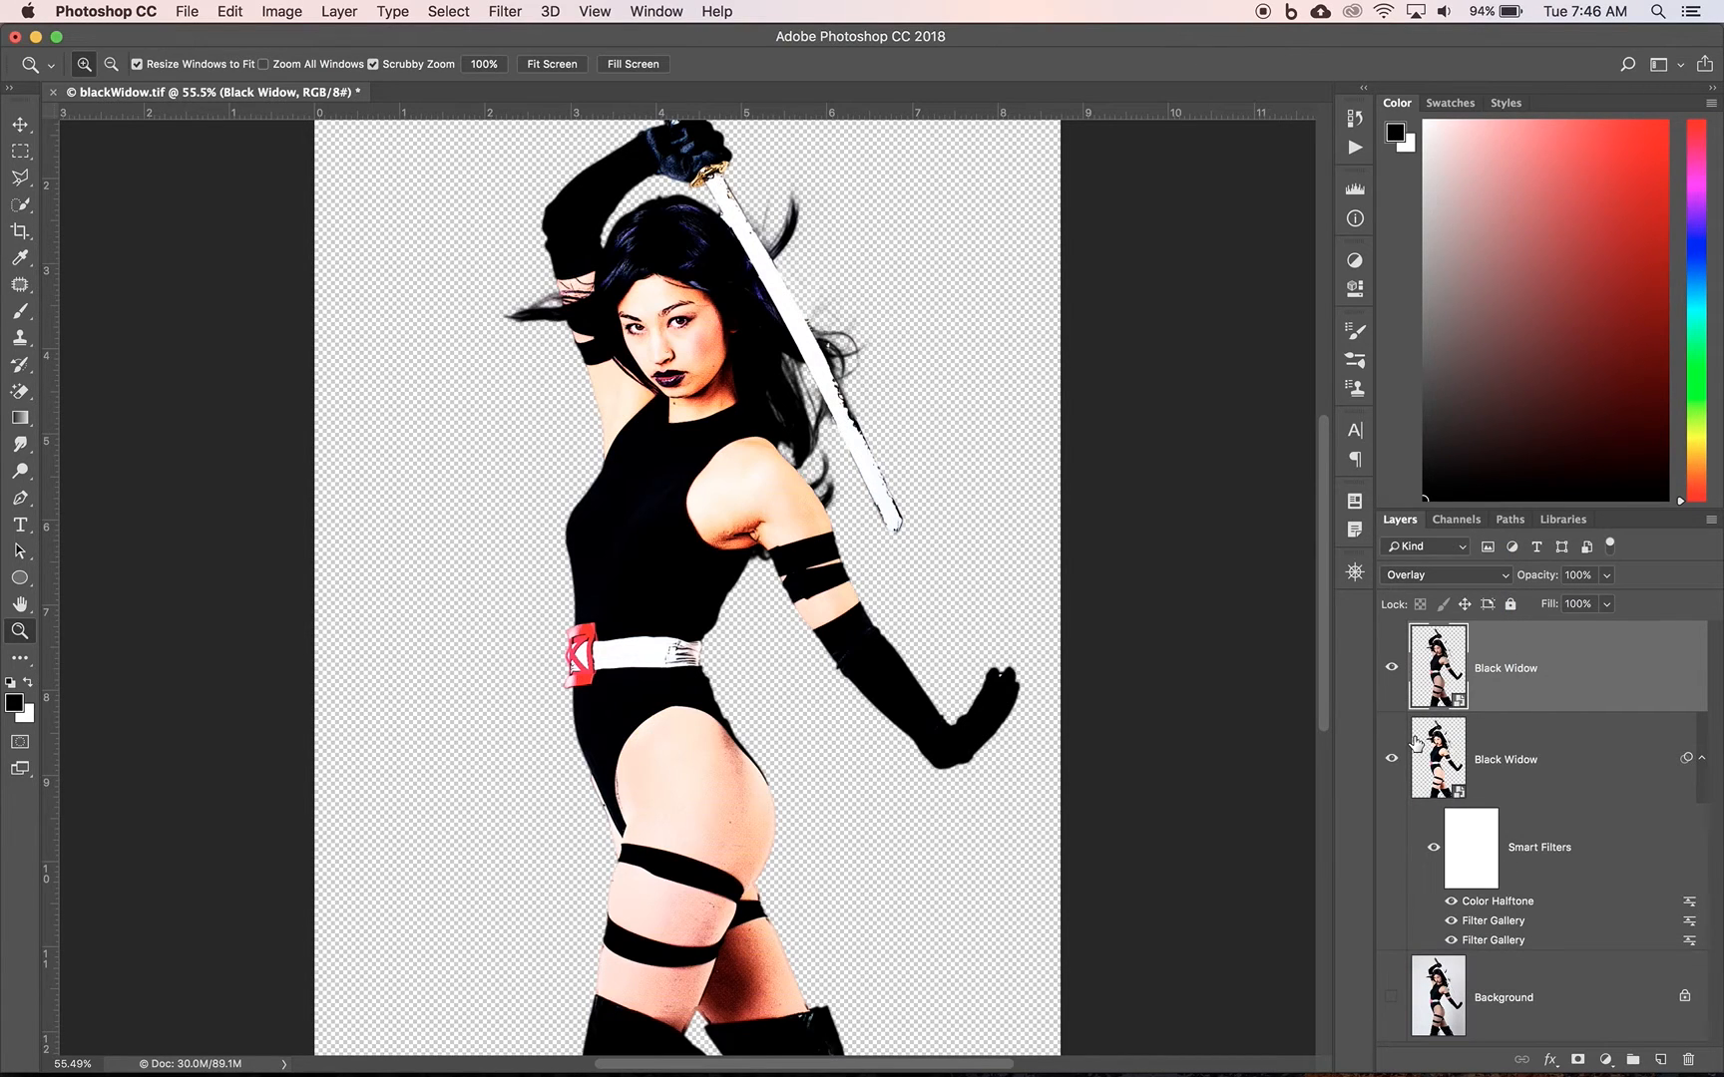
pyautogui.click(1392, 668)
pyautogui.click(1391, 669)
pyautogui.click(1392, 669)
pyautogui.click(1392, 668)
pyautogui.click(1392, 671)
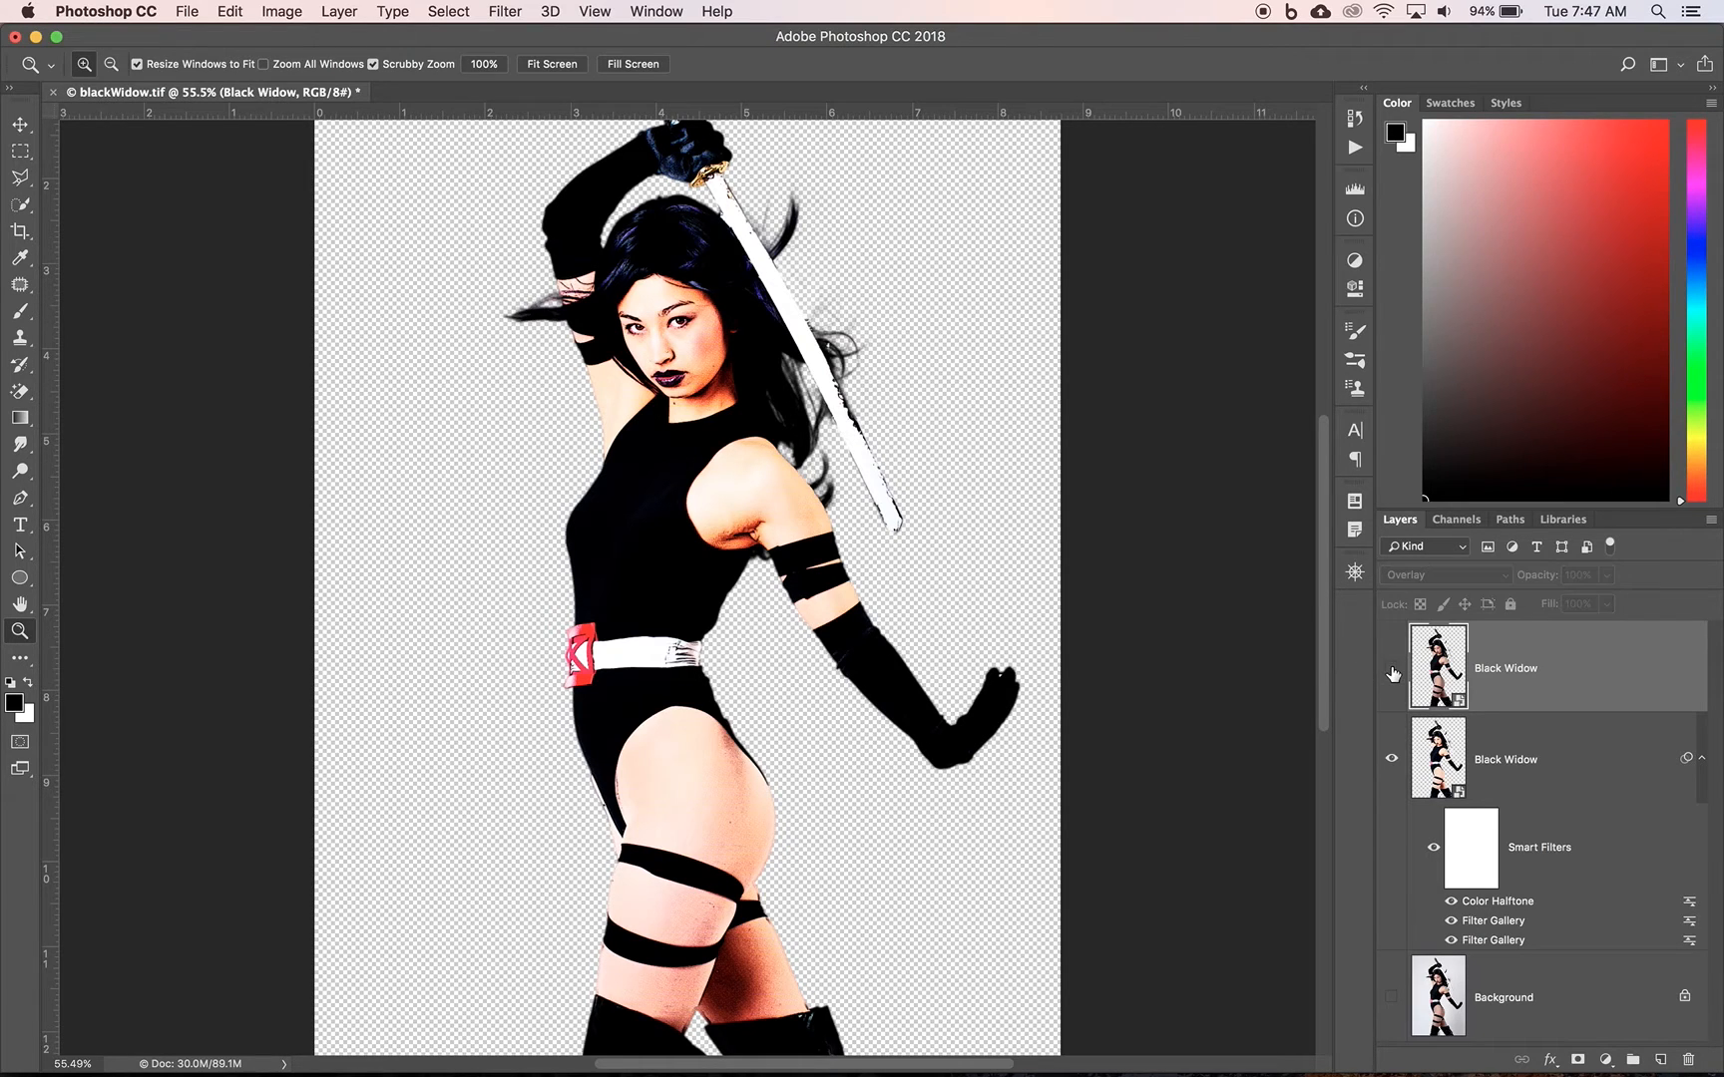
pyautogui.click(1392, 670)
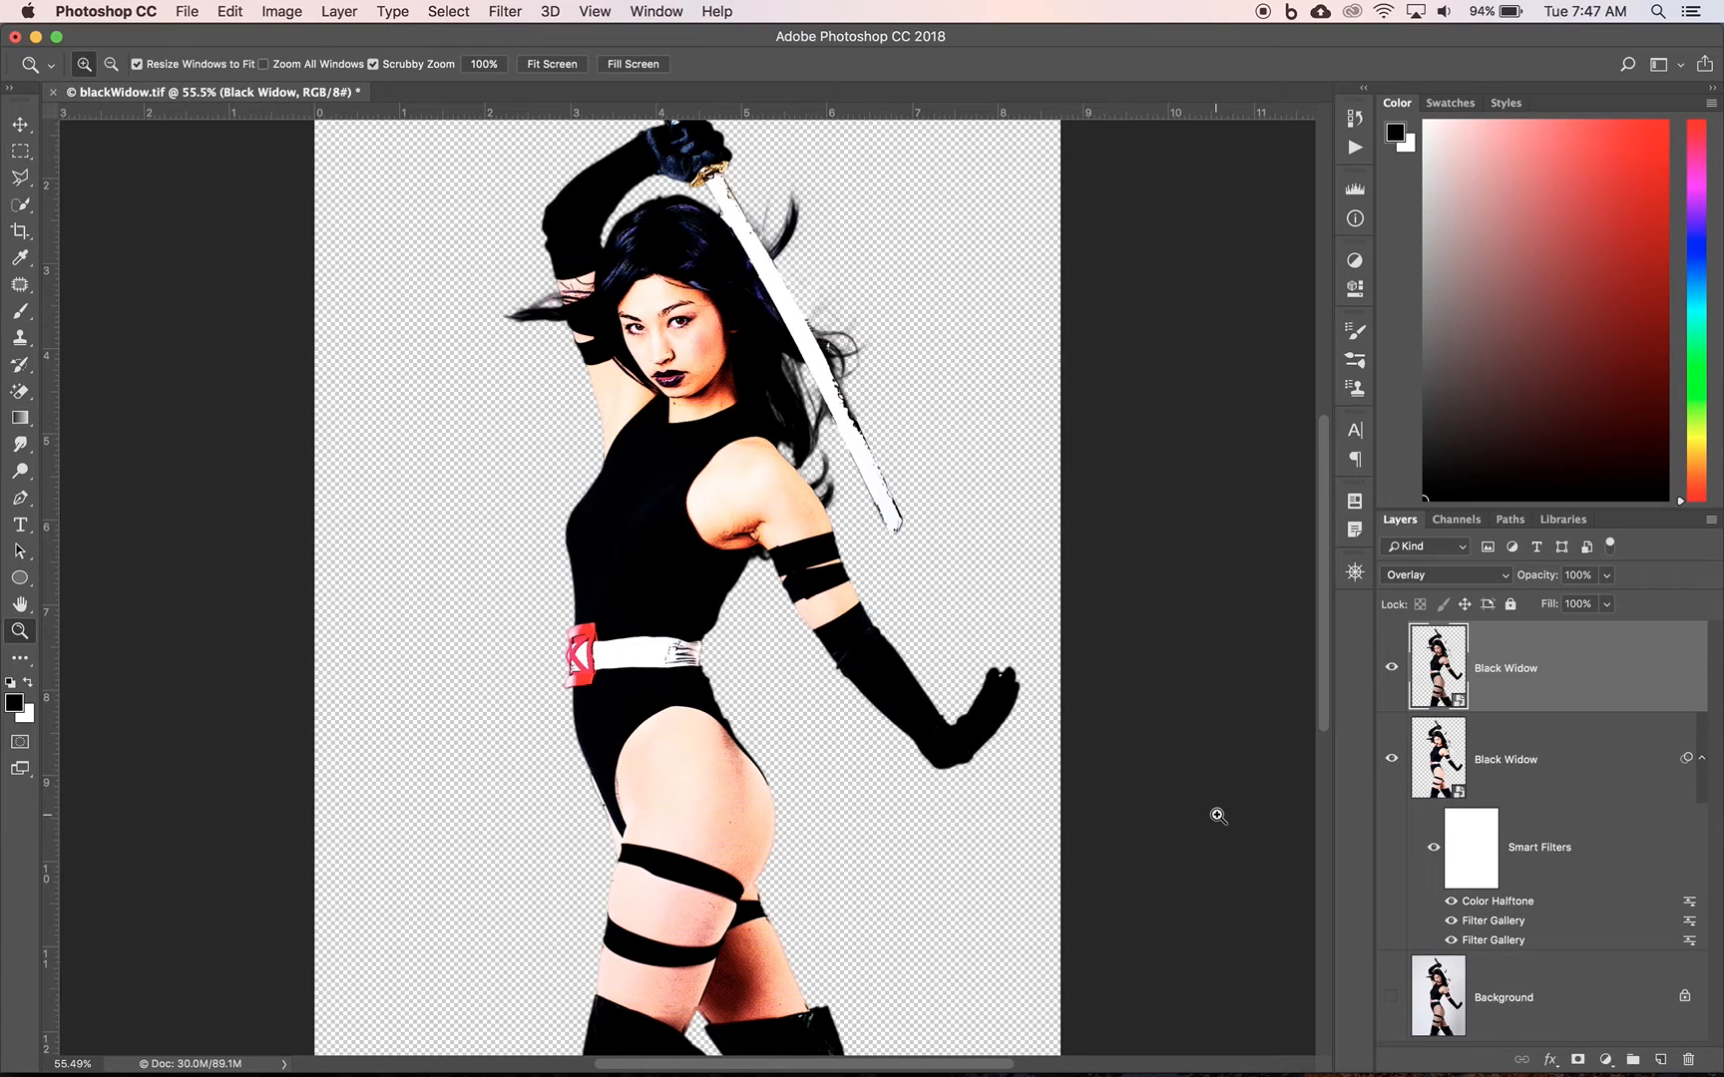
# Add a black 7 px Stroke positioned inside to the filtered Black Widow layer
pyautogui.click(1594, 770)
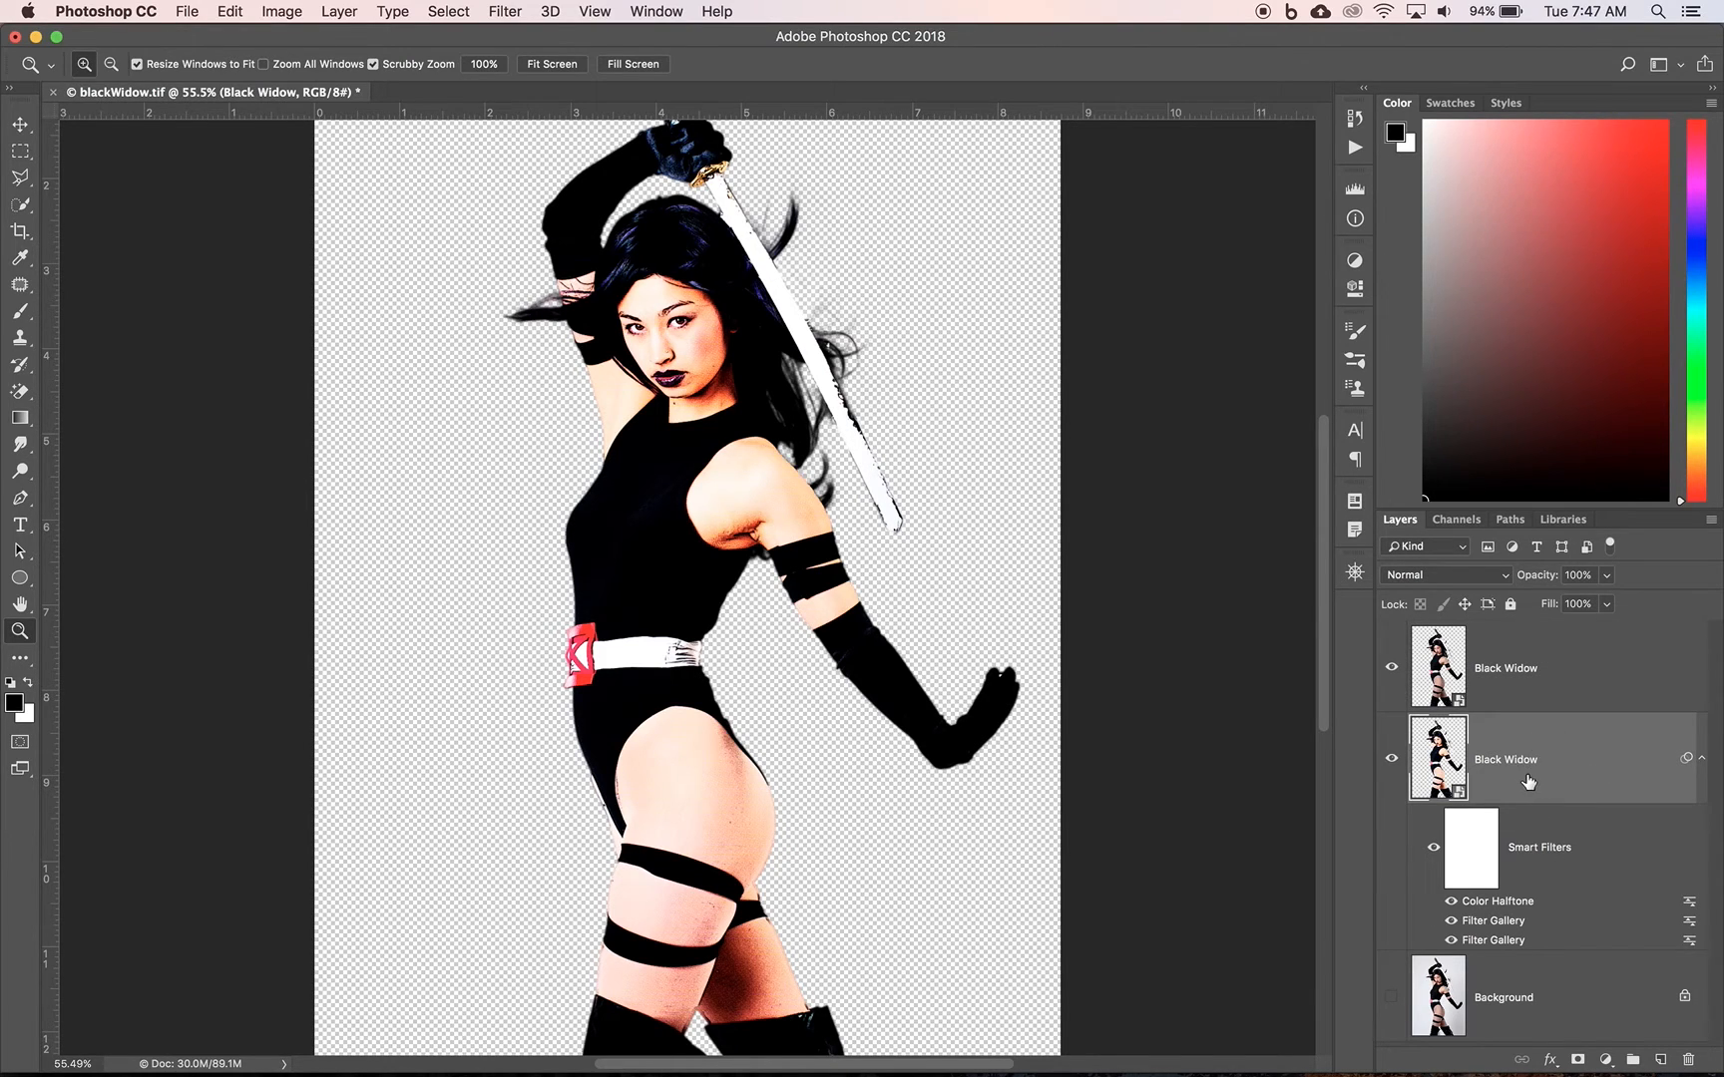
pyautogui.doubleClick(1625, 761)
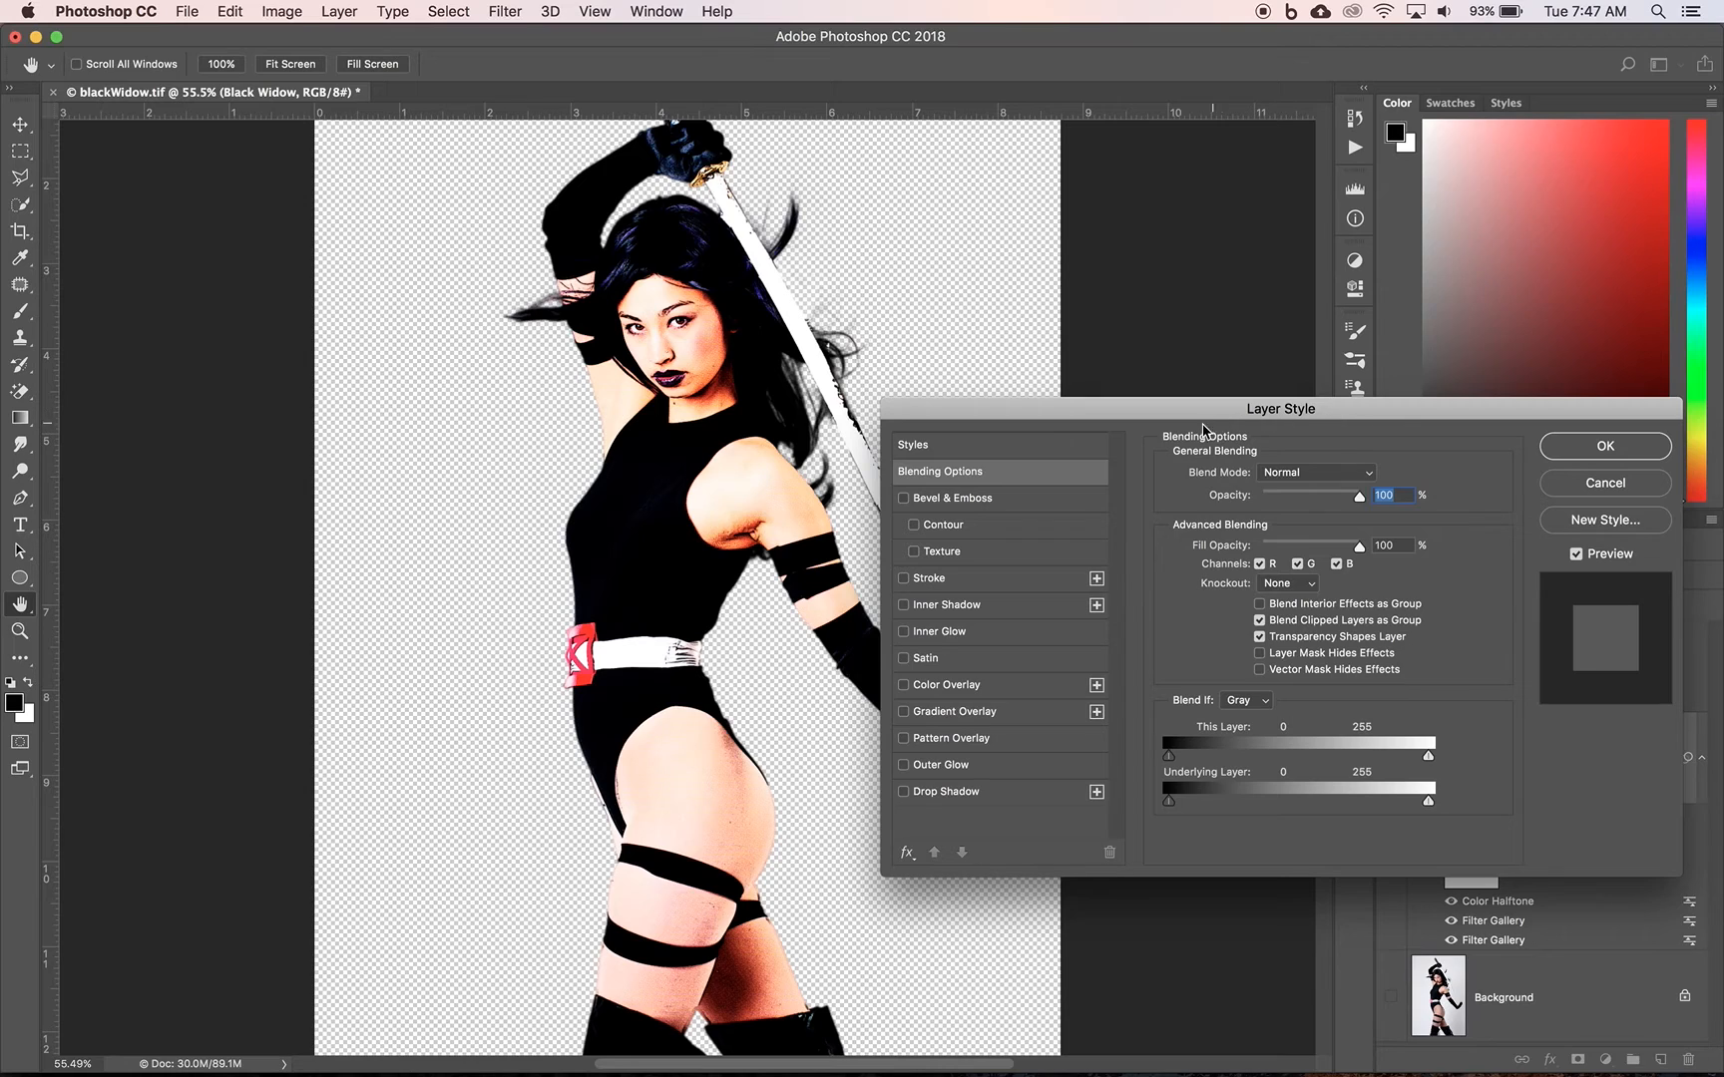
pyautogui.click(927, 582)
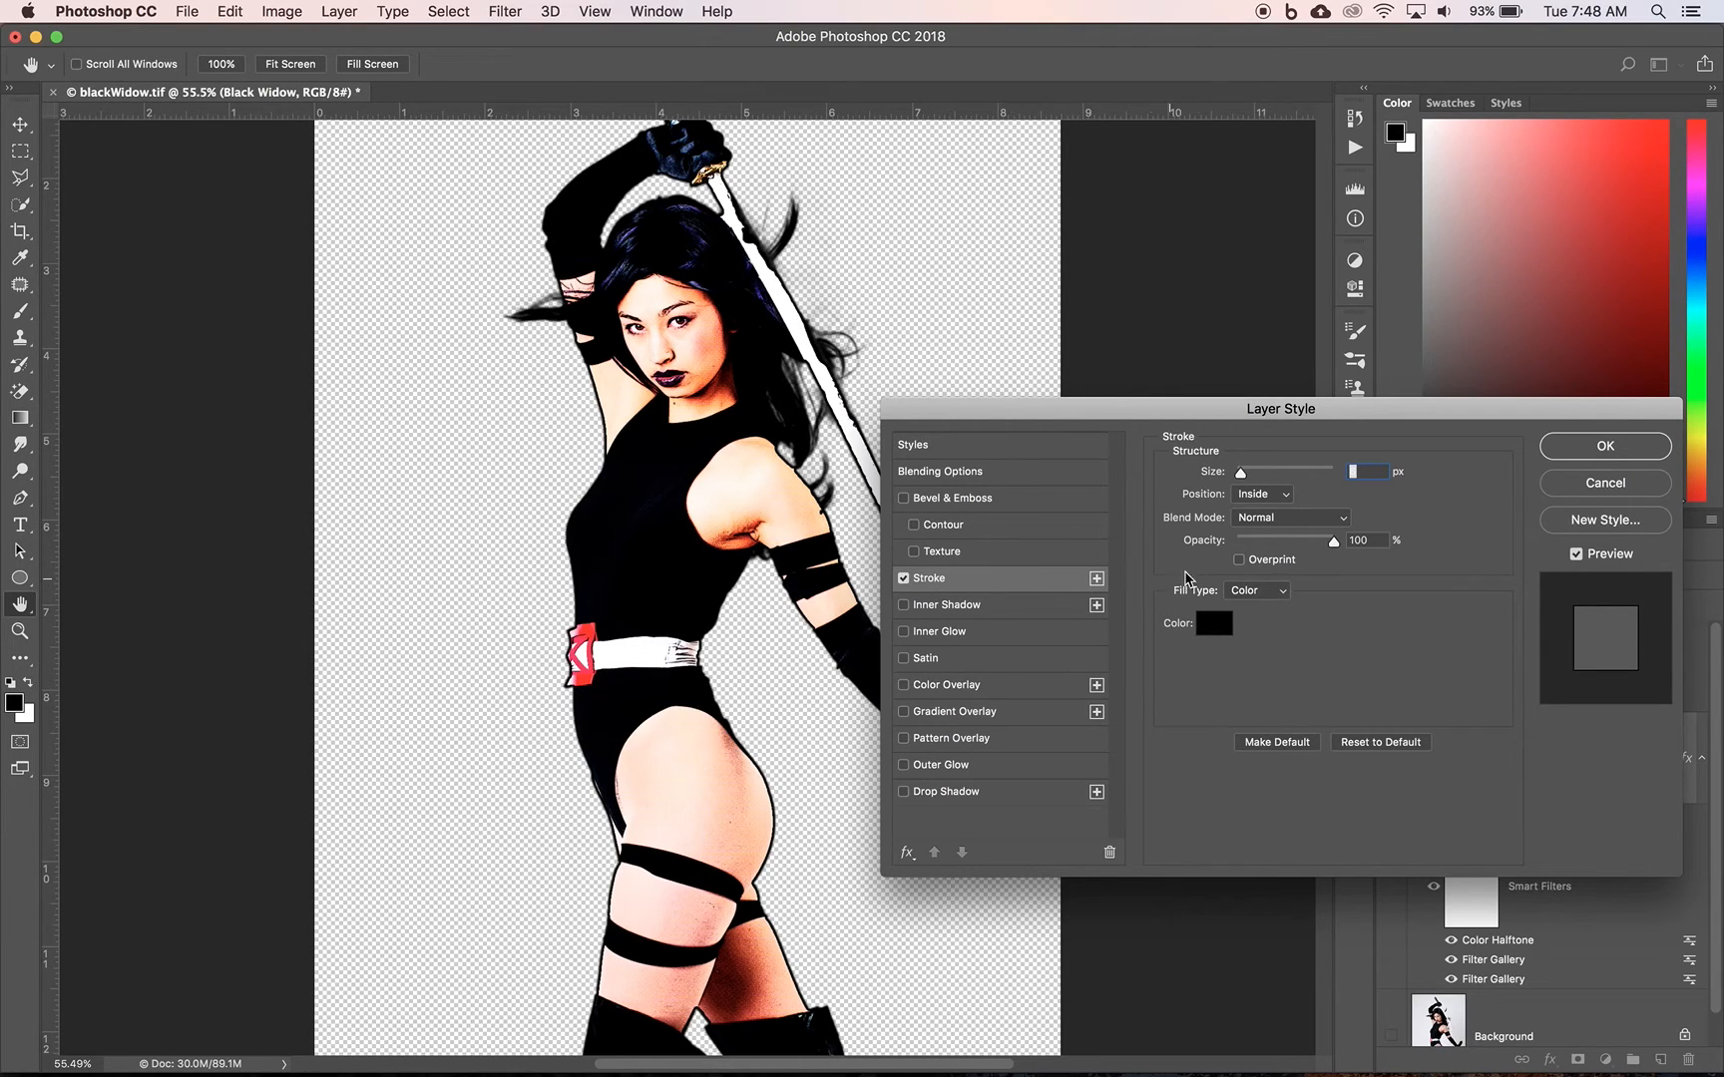
pyautogui.moveTo(1240, 475); pyautogui.dragTo(1245, 479)
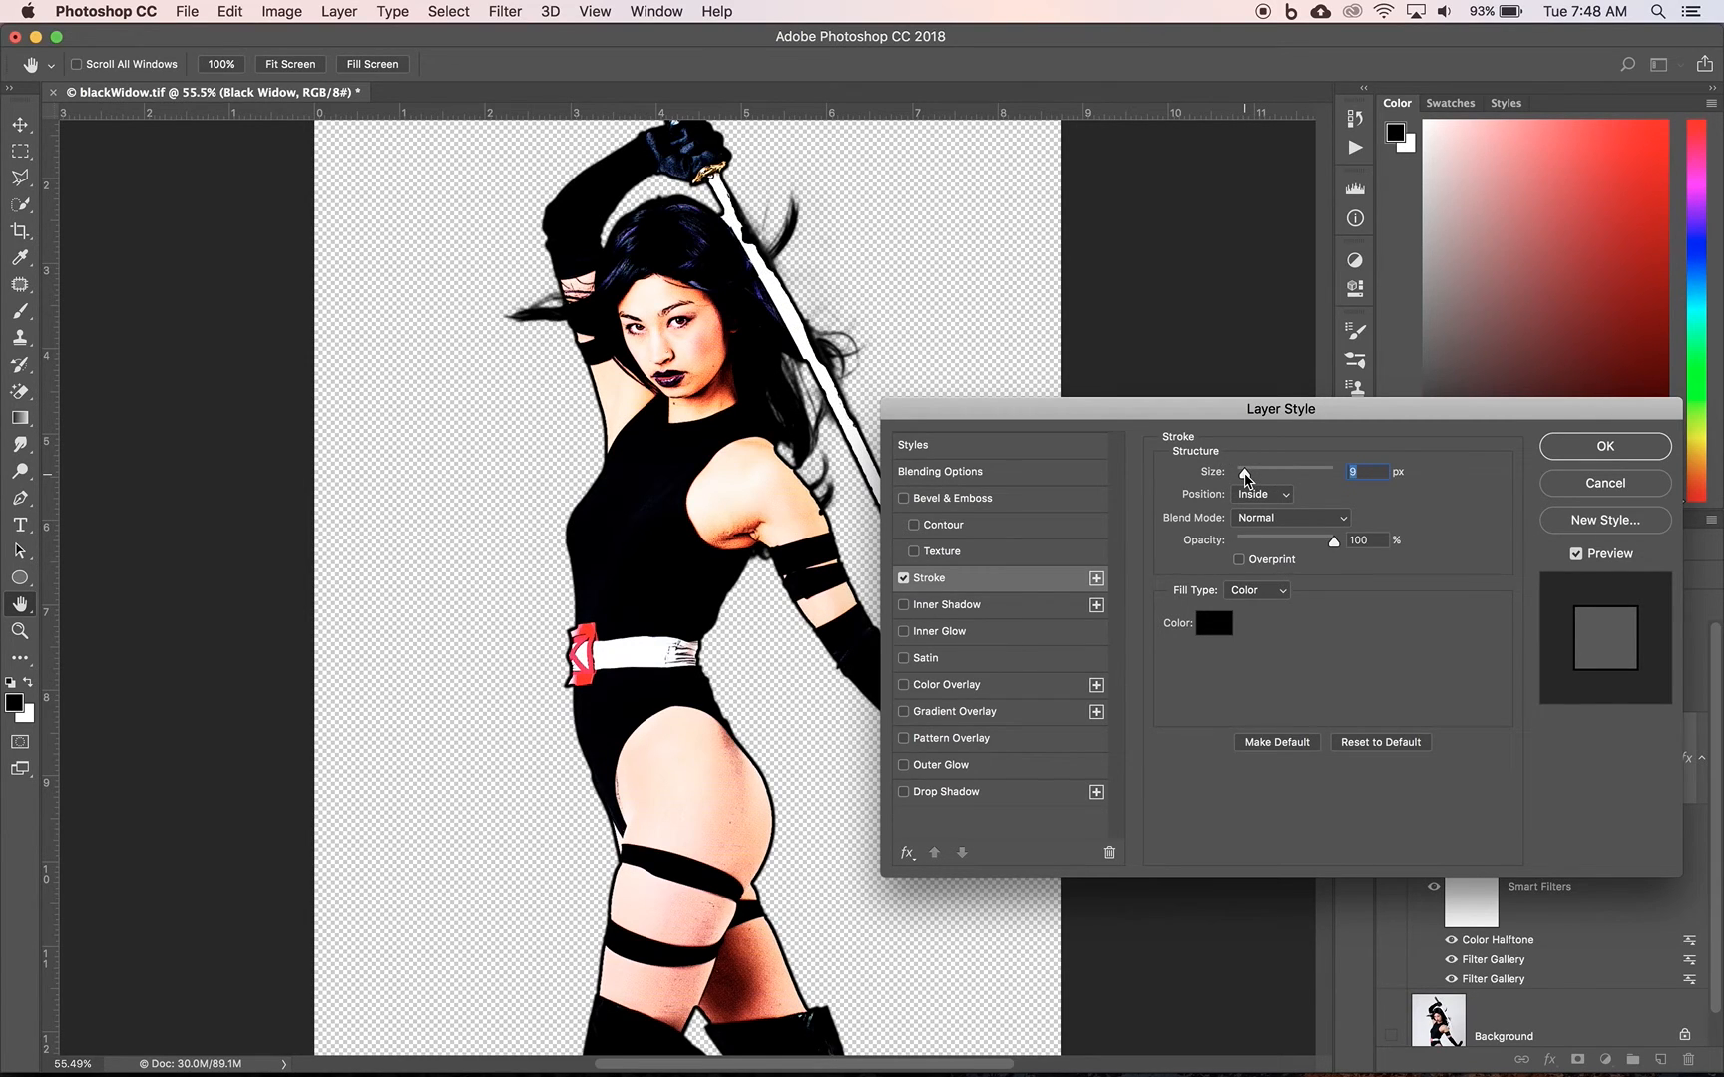
pyautogui.moveTo(1246, 479); pyautogui.dragTo(1244, 485)
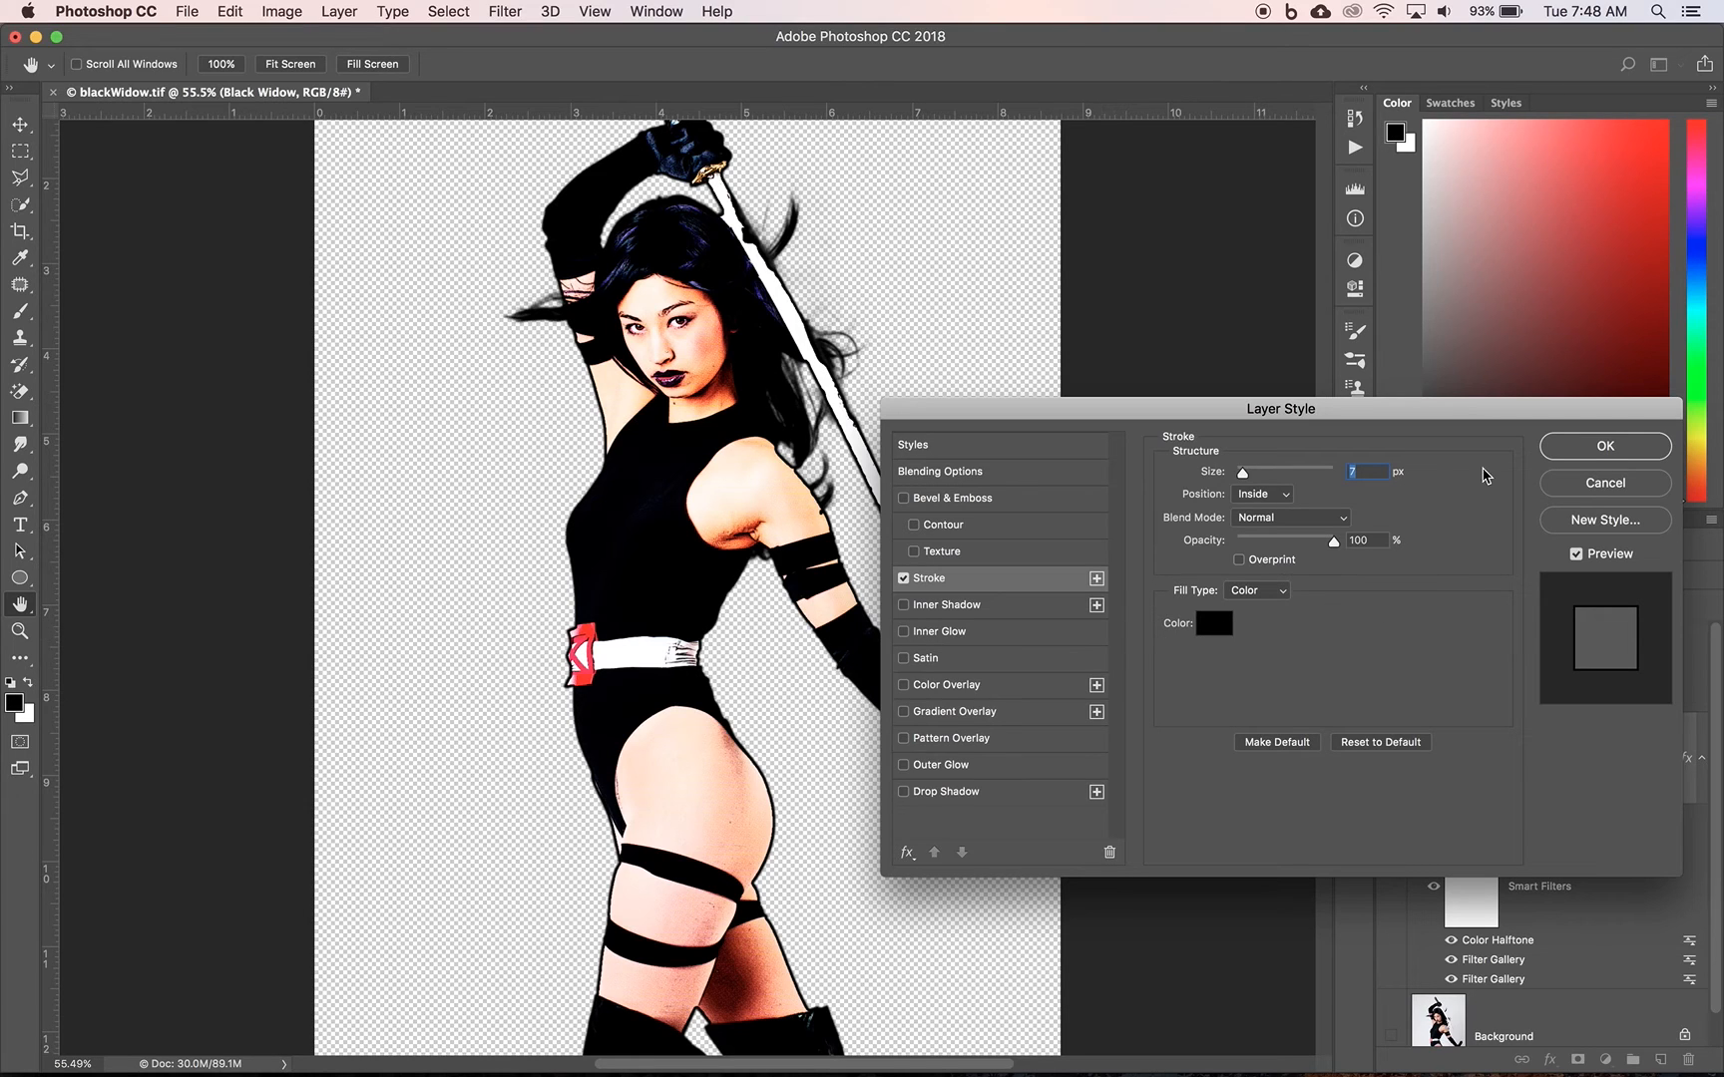
pyautogui.click(1597, 442)
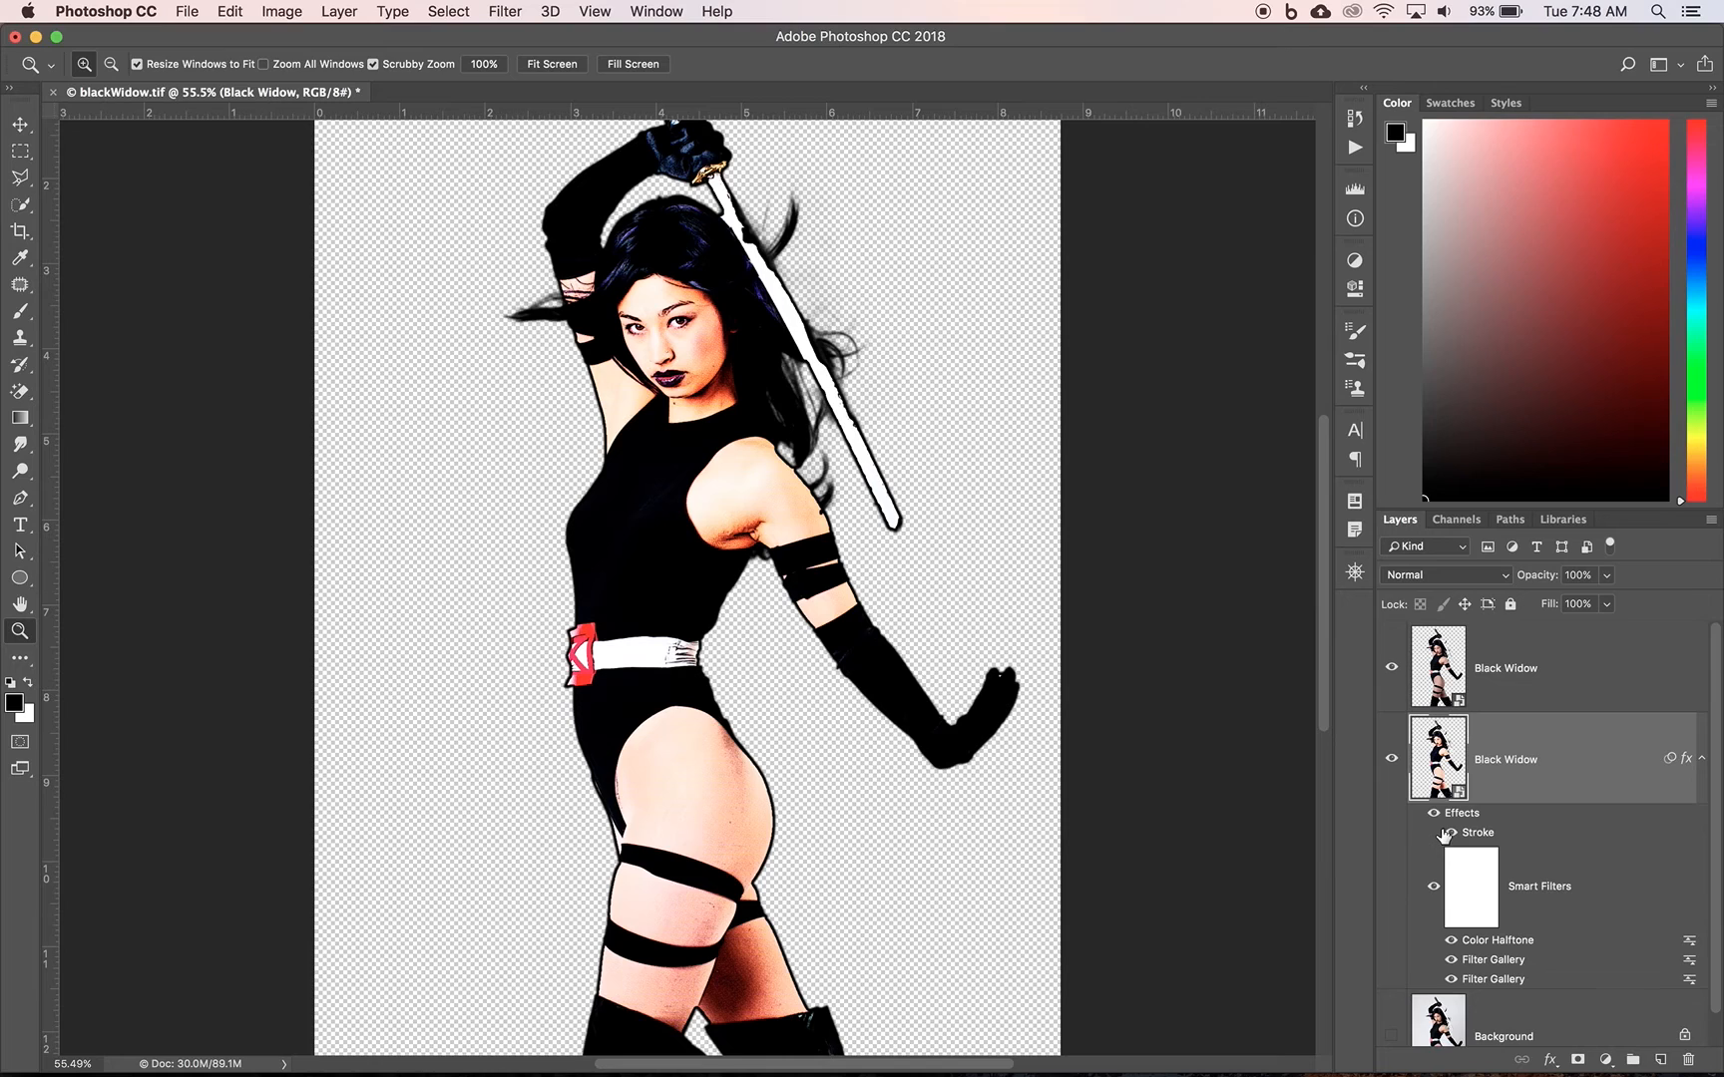
# Compare the figure with the Stroke effect off and on, and examine the outline and halftone texture around the face
pyautogui.click(1451, 833)
pyautogui.click(1452, 834)
pyautogui.click(1453, 834)
pyautogui.click(1452, 834)
pyautogui.click(1453, 834)
pyautogui.moveTo(650, 508); pyautogui.dragTo(718, 527)
pyautogui.scroll(5, 718, 526)
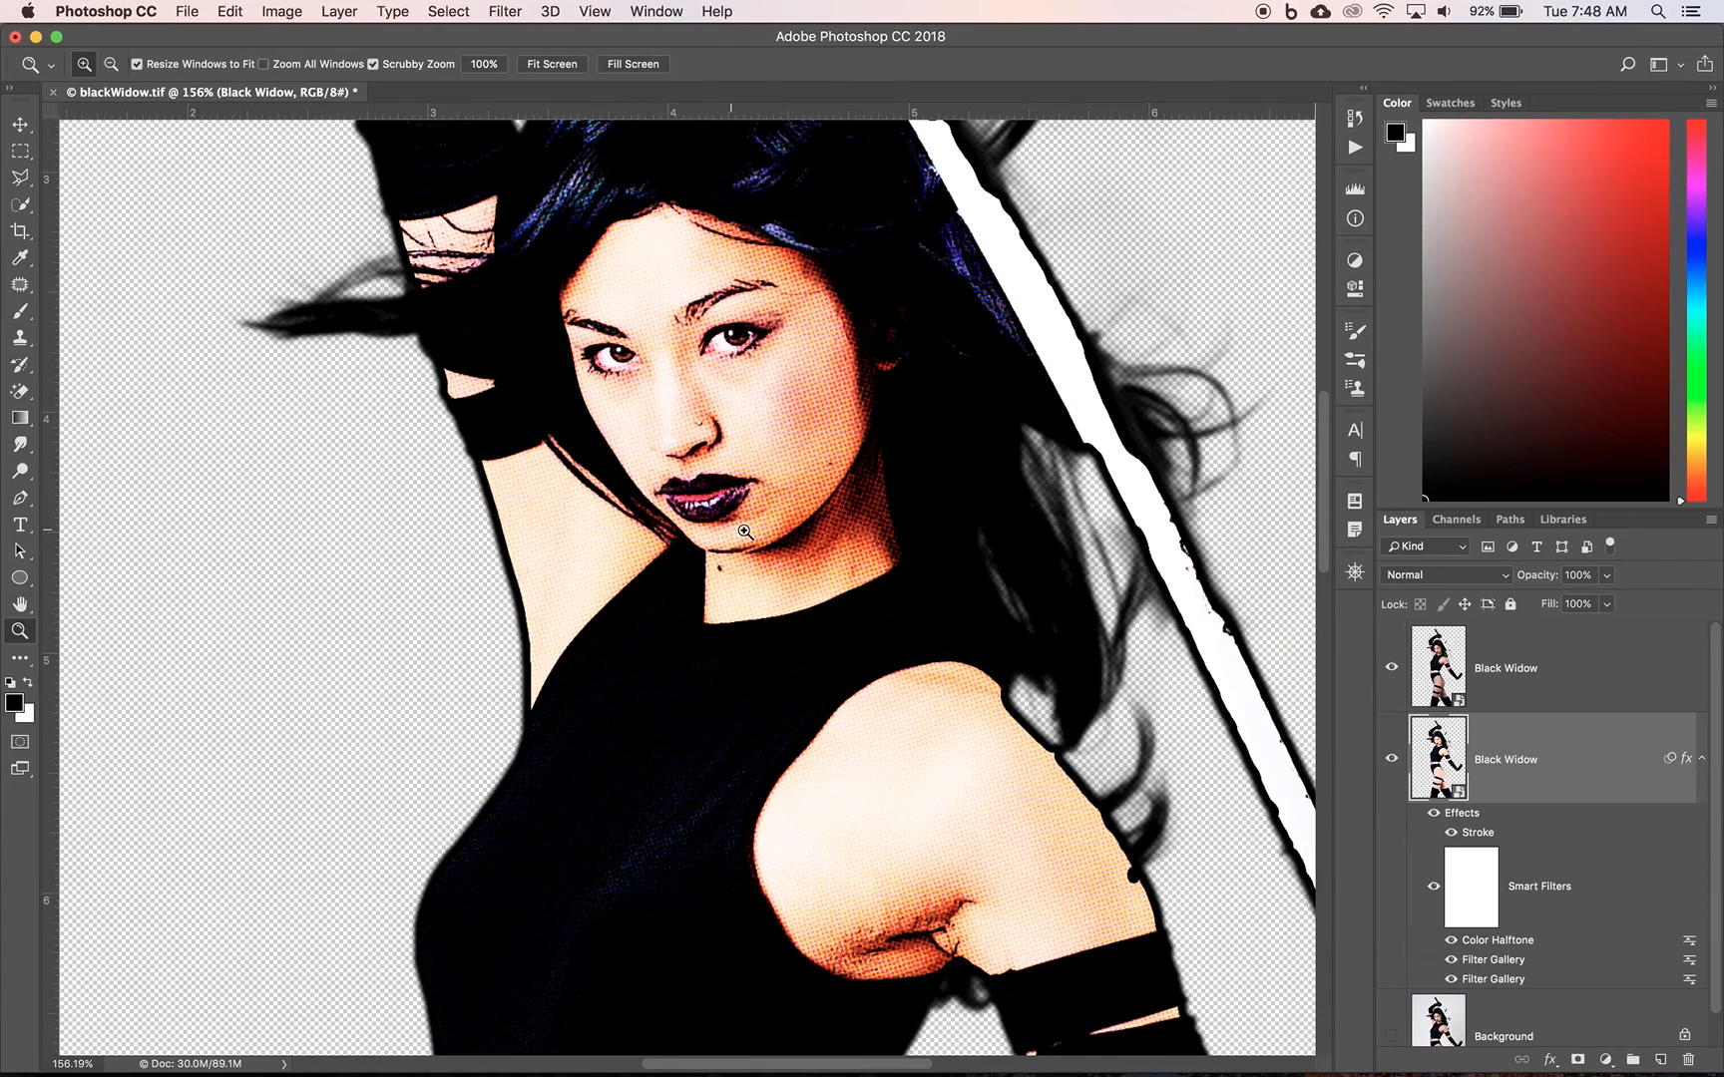